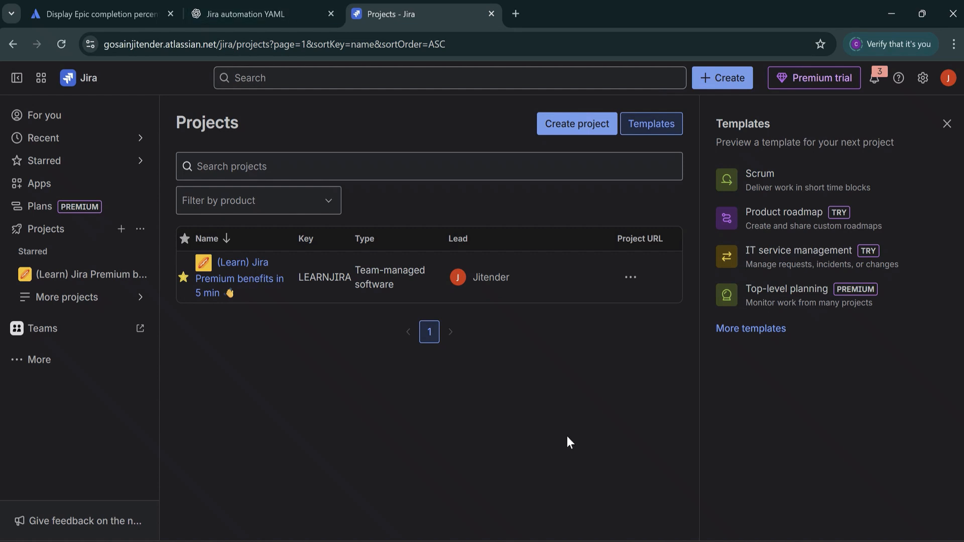
# Start a new project from the Scrum software development template and make it company-managed
pyautogui.click(580, 130)
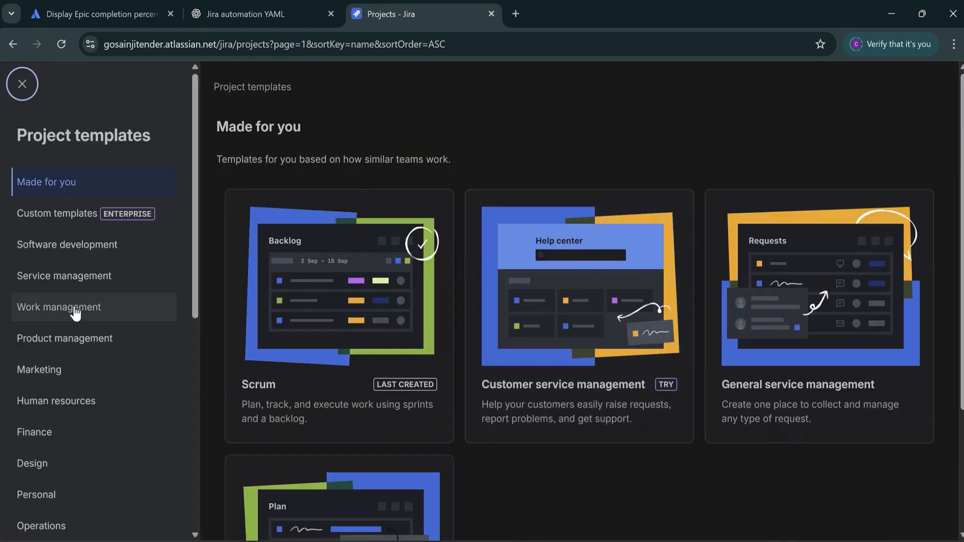
pyautogui.click(26, 246)
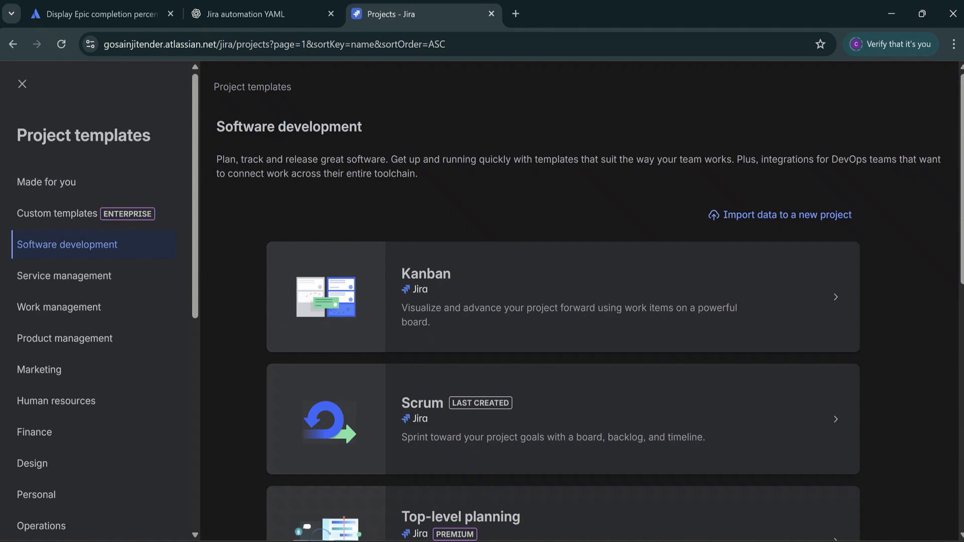
pyautogui.scroll(-2, 961, 206)
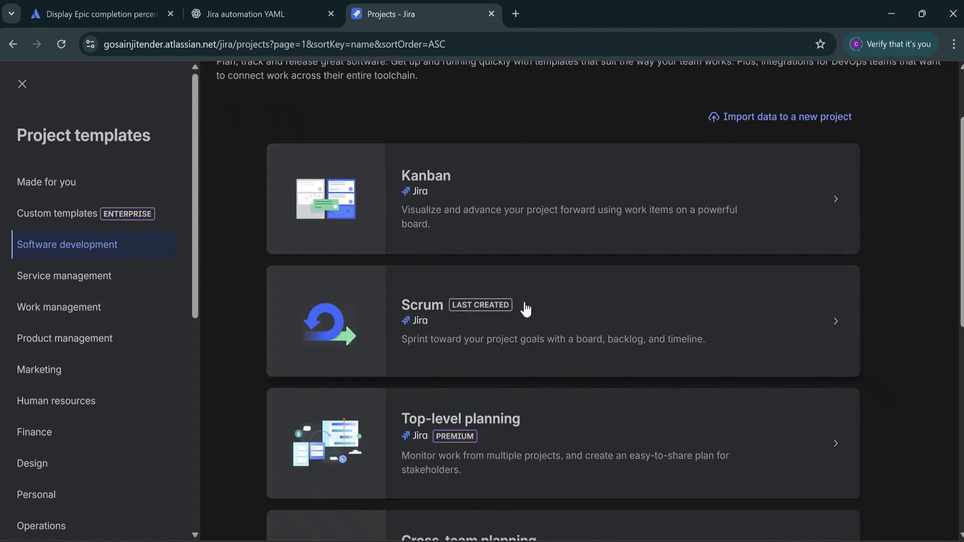
pyautogui.click(535, 321)
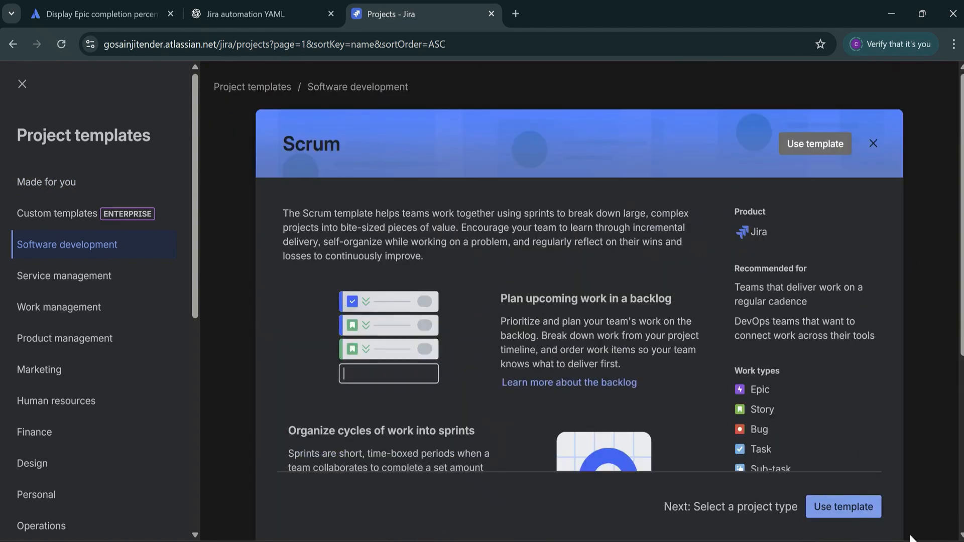
pyautogui.click(844, 508)
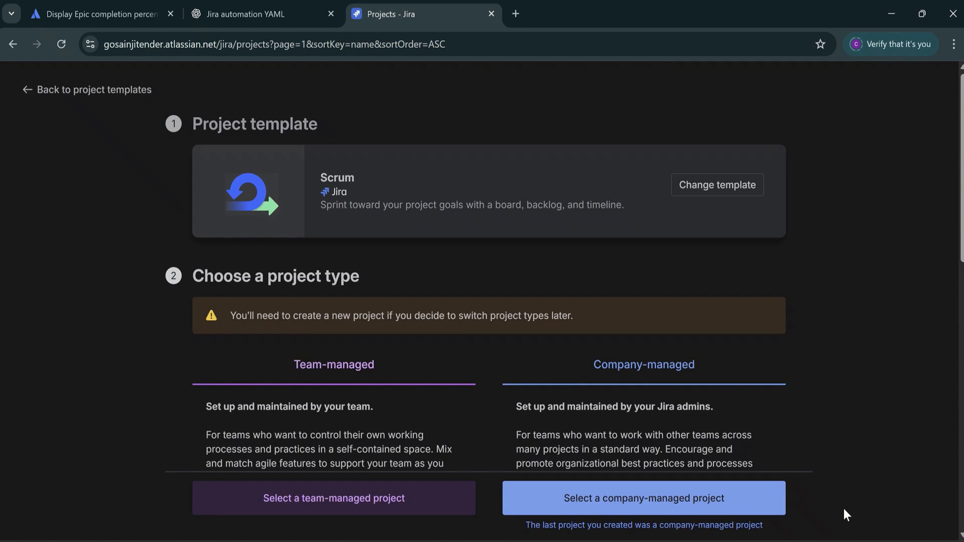
pyautogui.click(650, 500)
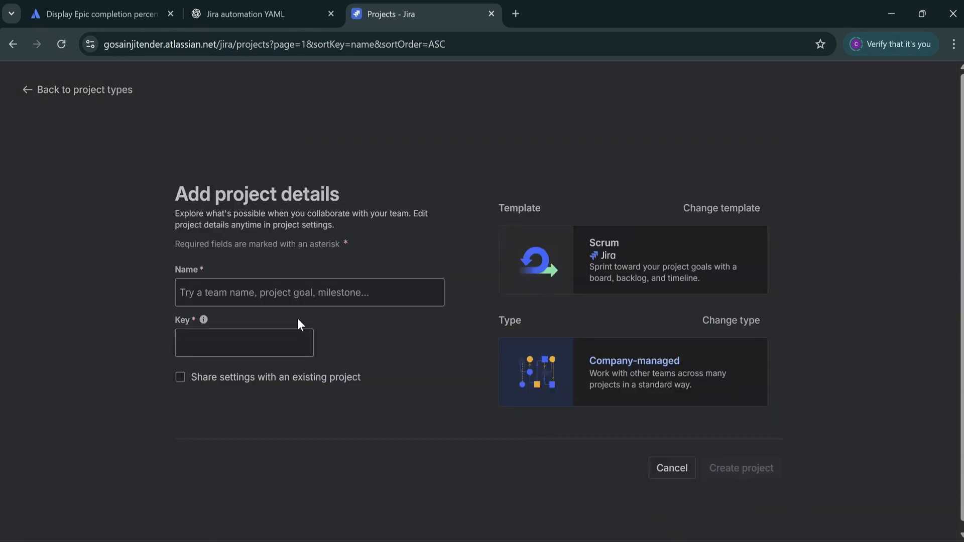
# Name the project EpicCompletionTest, create it and skip inviting team members
pyautogui.click(258, 291)
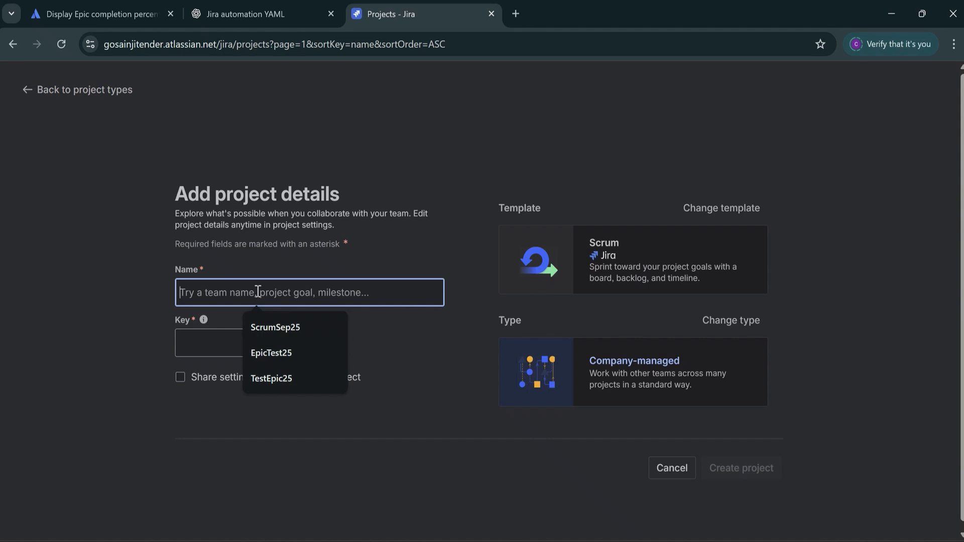
pyautogui.write('EpicCo')
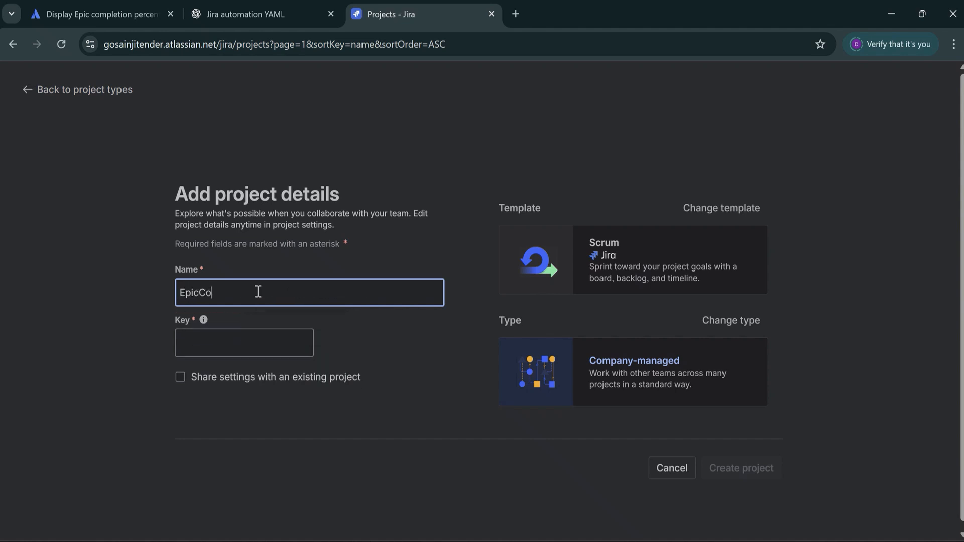
pyautogui.write('mpletionTest')
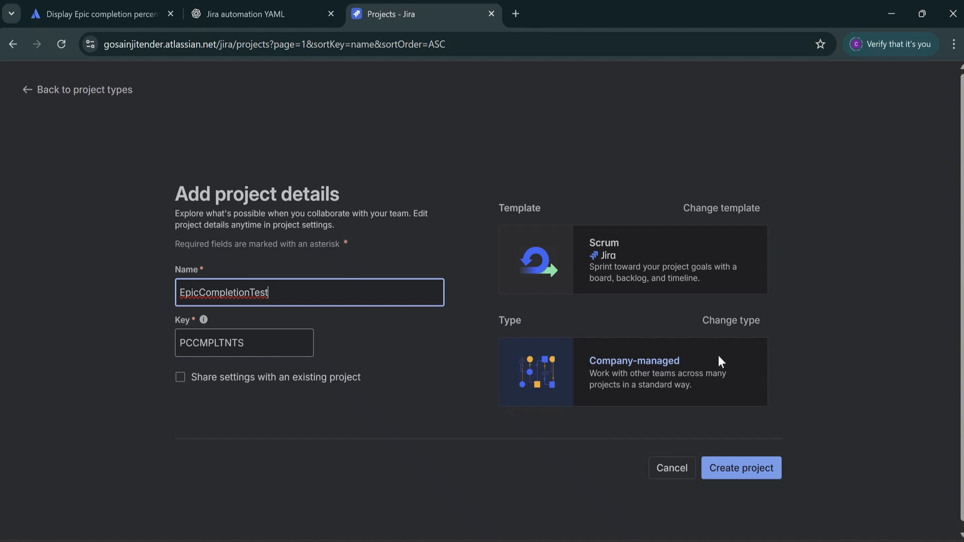
pyautogui.click(752, 478)
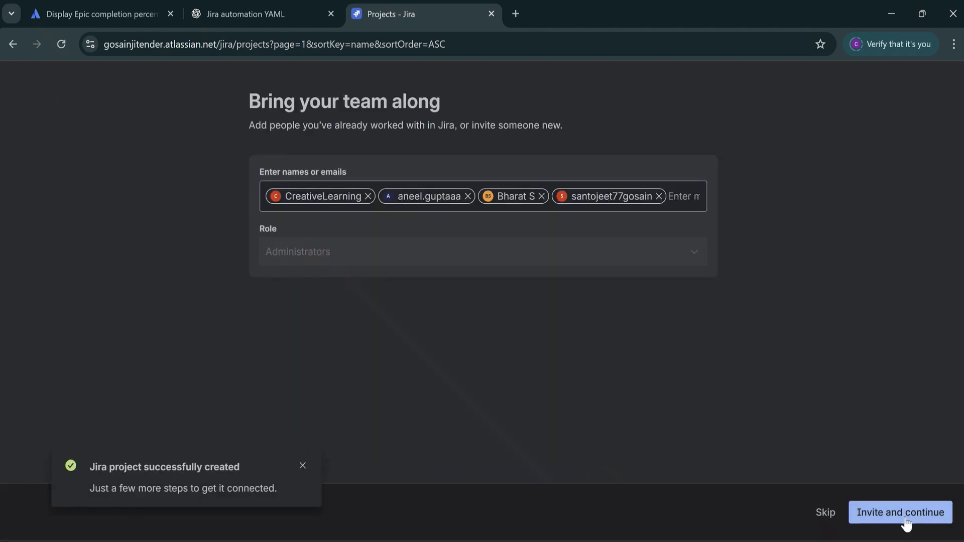
pyautogui.click(824, 517)
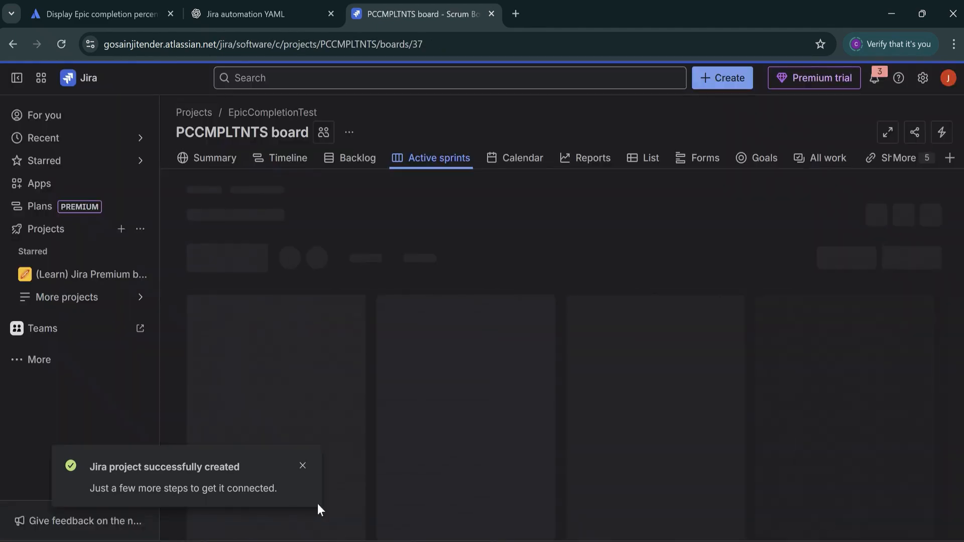
pyautogui.click(303, 467)
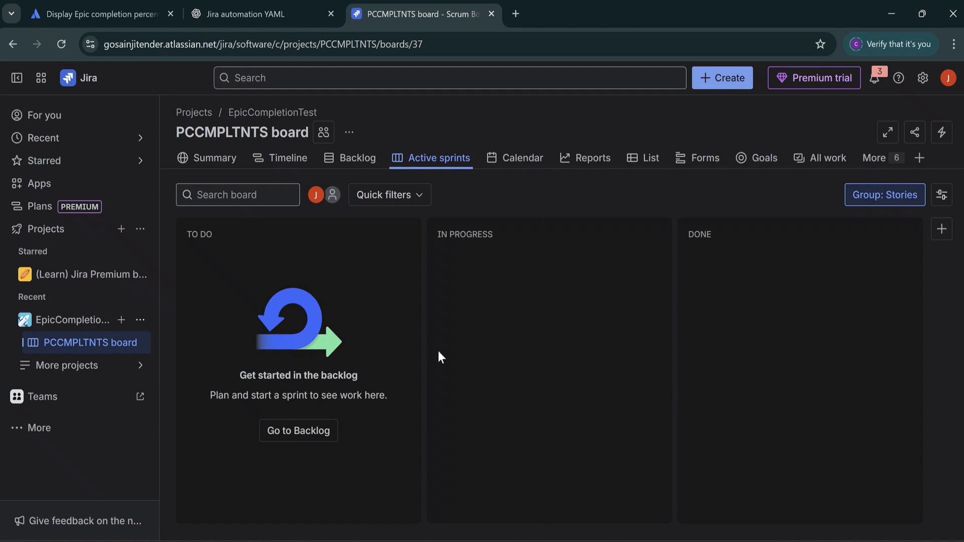
# Open the project's backlog and create an epic with the summary User Management
pyautogui.click(352, 158)
pyautogui.click(750, 440)
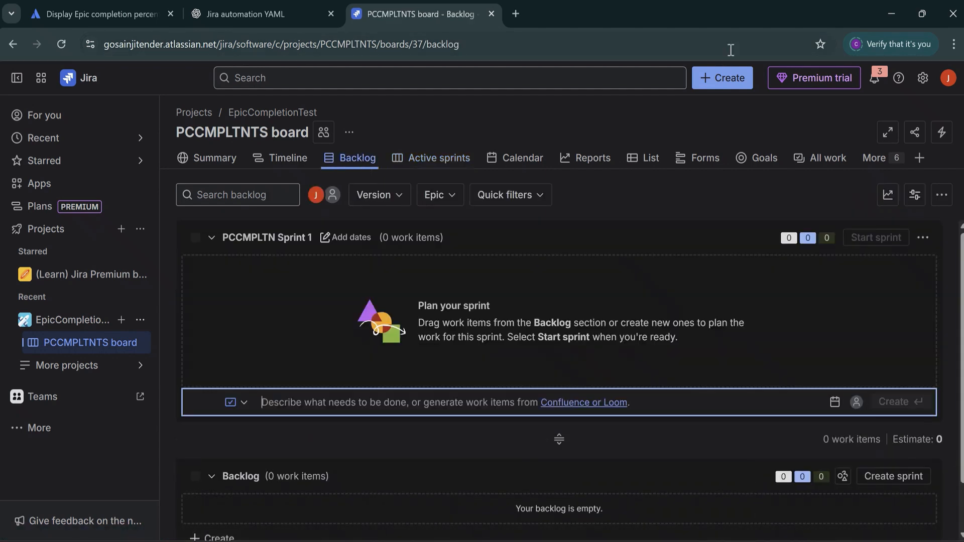
pyautogui.click(728, 78)
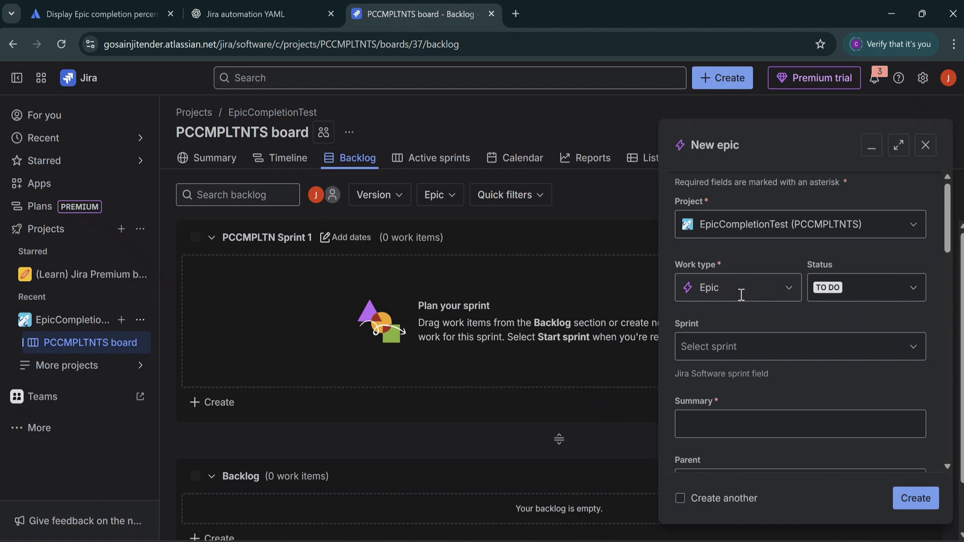
pyautogui.click(724, 424)
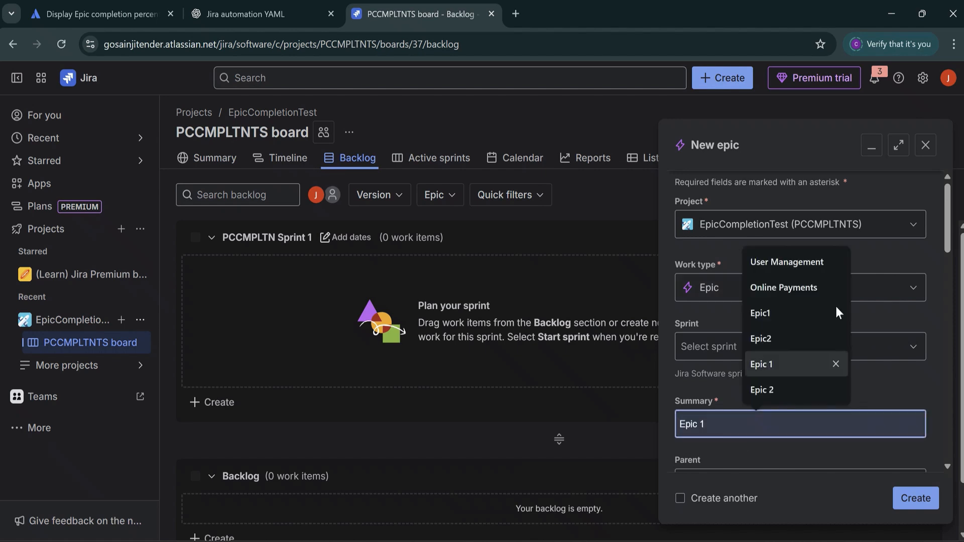
pyautogui.click(799, 265)
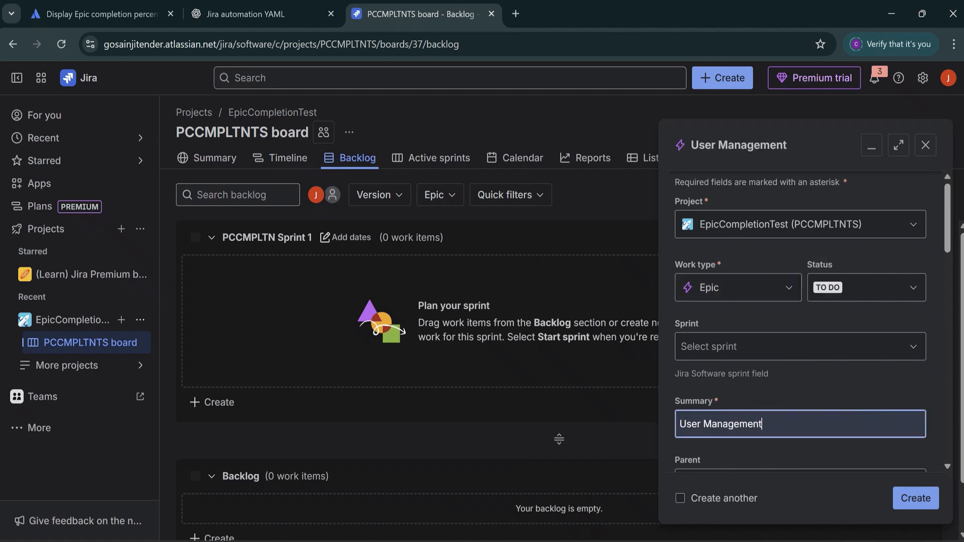
pyautogui.click(917, 498)
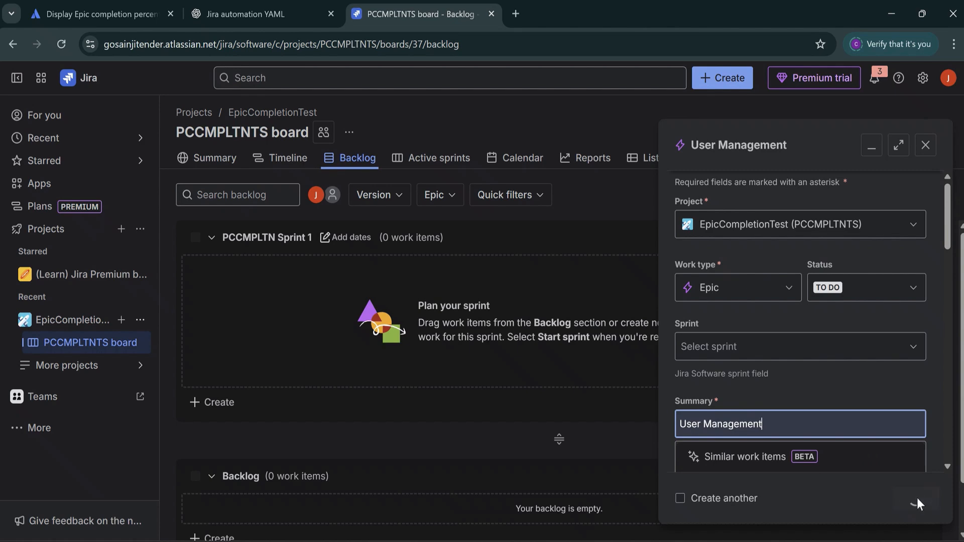
# Create a second epic with the summary Online Payments and dismiss the creation notifications
pyautogui.click(723, 78)
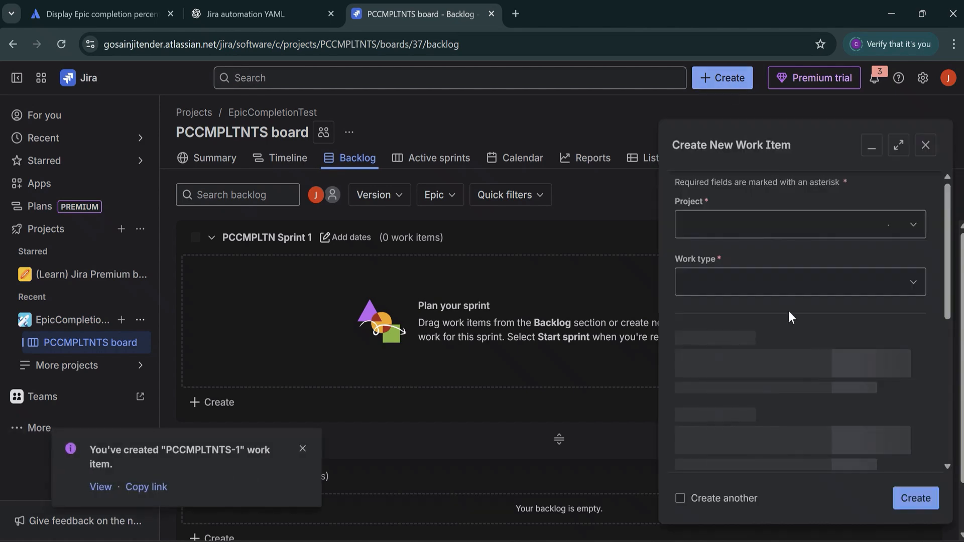
pyautogui.click(775, 425)
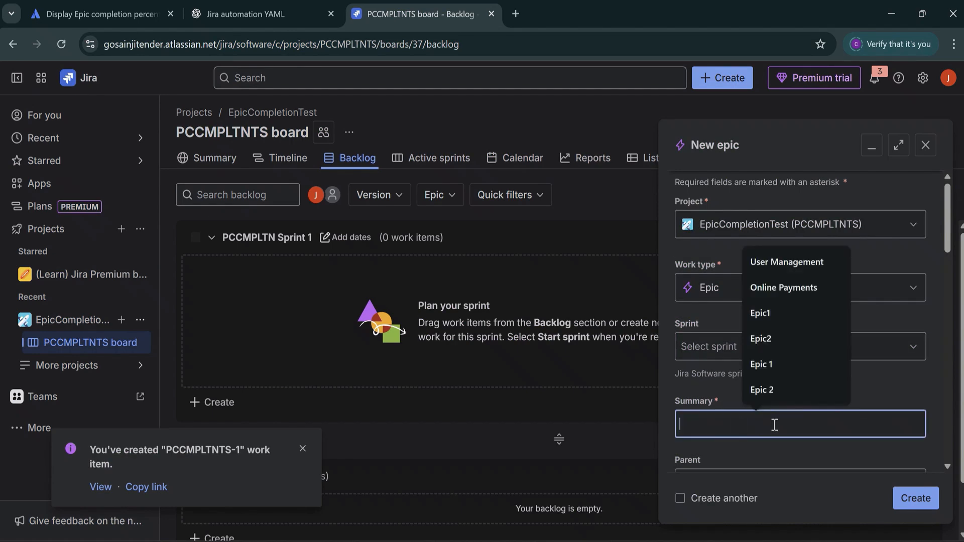
pyautogui.click(791, 288)
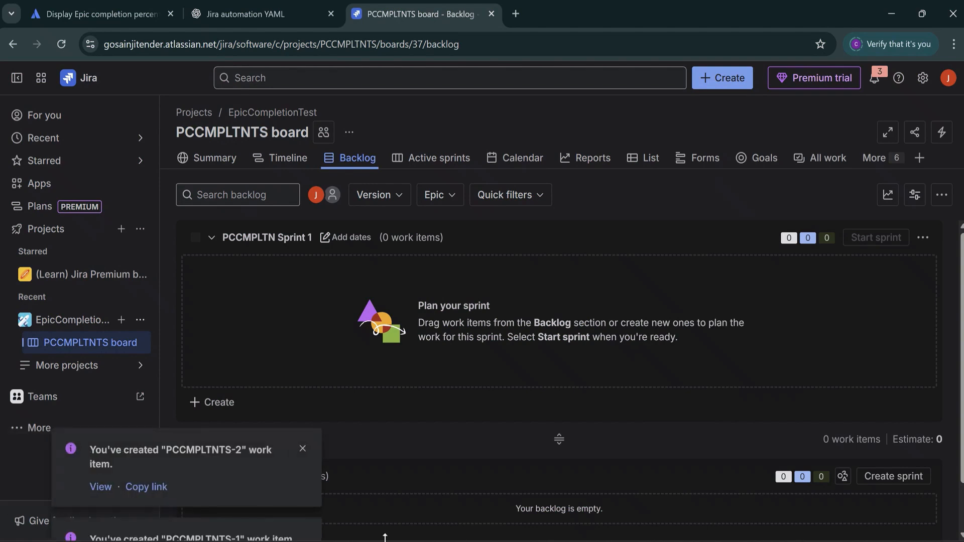
pyautogui.click(302, 450)
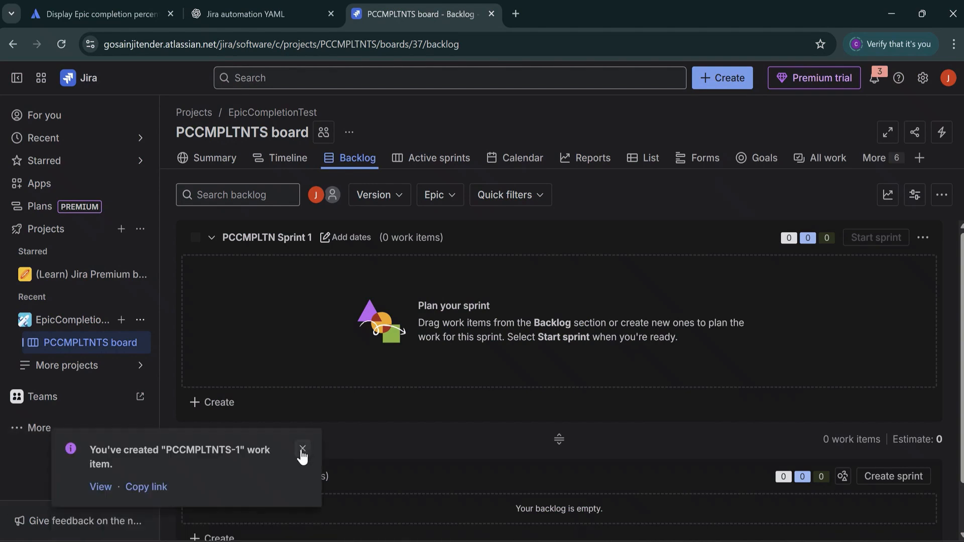
pyautogui.click(302, 449)
# Show the epic panel in the backlog to check the project's epics, and close it again
pyautogui.scroll(-1, 960, 381)
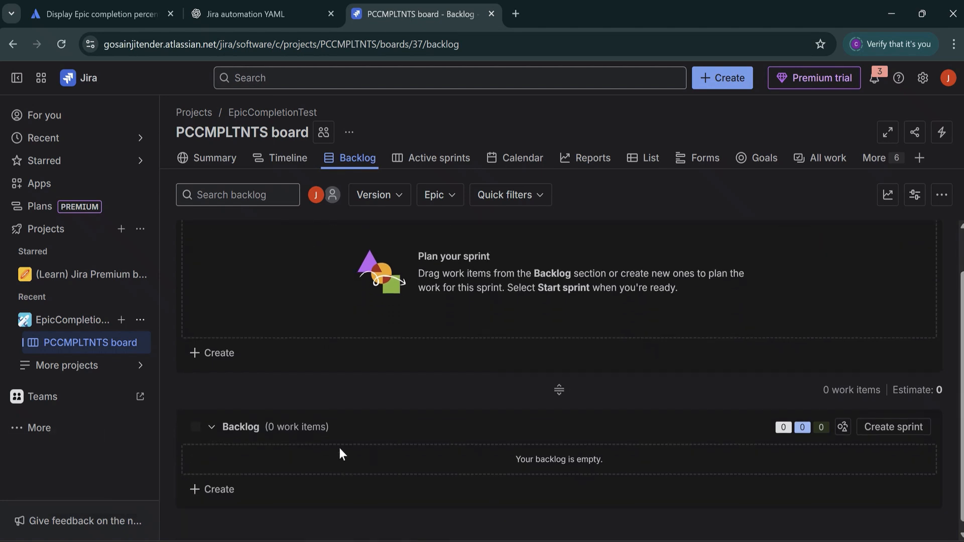
pyautogui.click(437, 197)
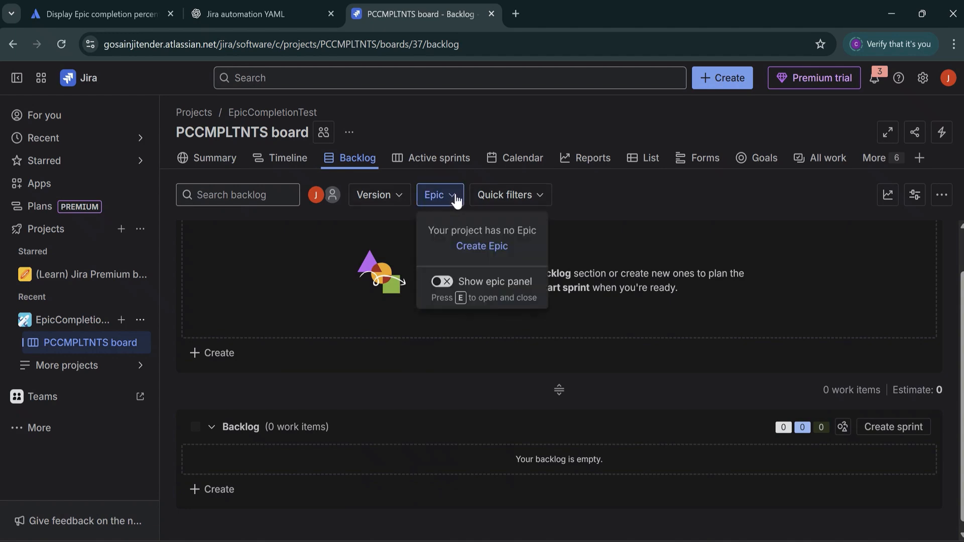
pyautogui.click(448, 282)
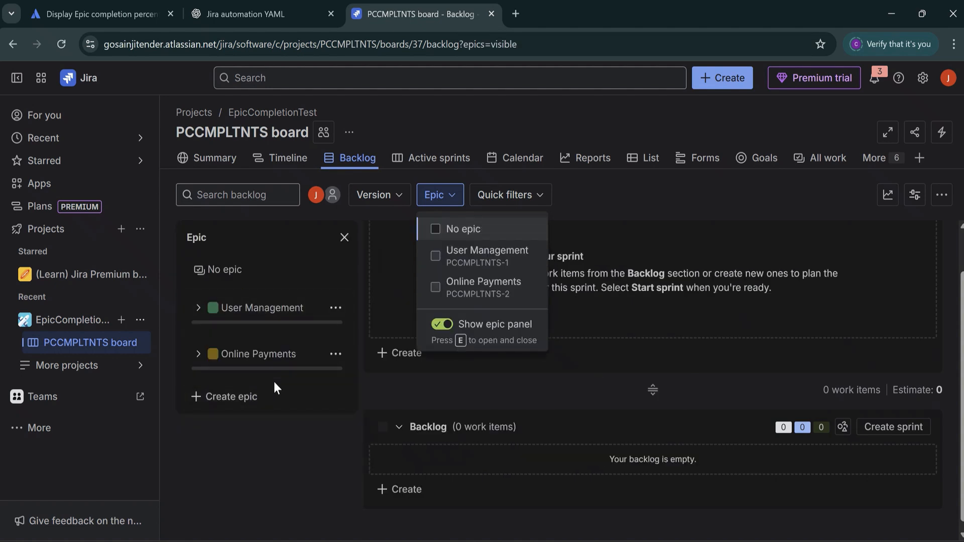
pyautogui.click(344, 237)
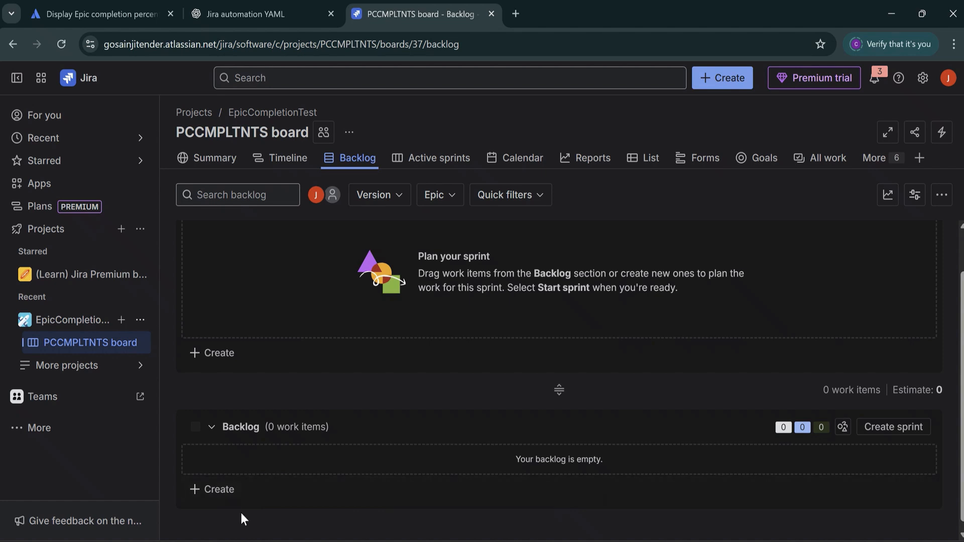
# Add three work items named Story 1, Story 2 and Story 3 to the backlog
pyautogui.click(221, 490)
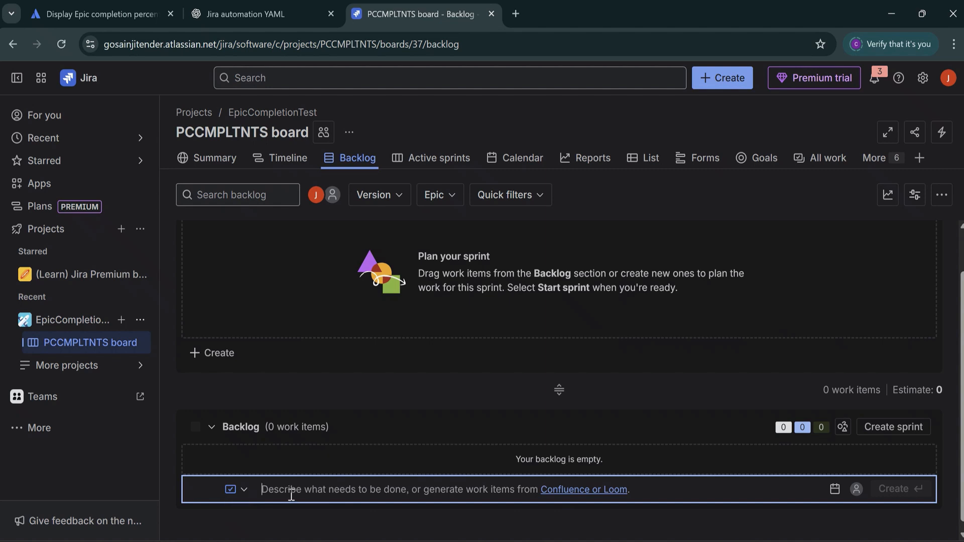
pyautogui.write('Story 1')
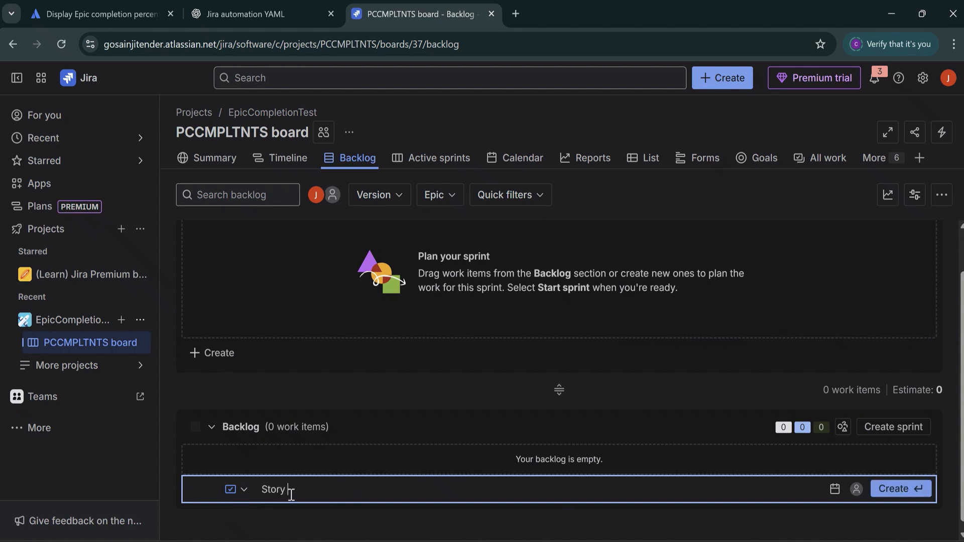
pyautogui.press('Return')
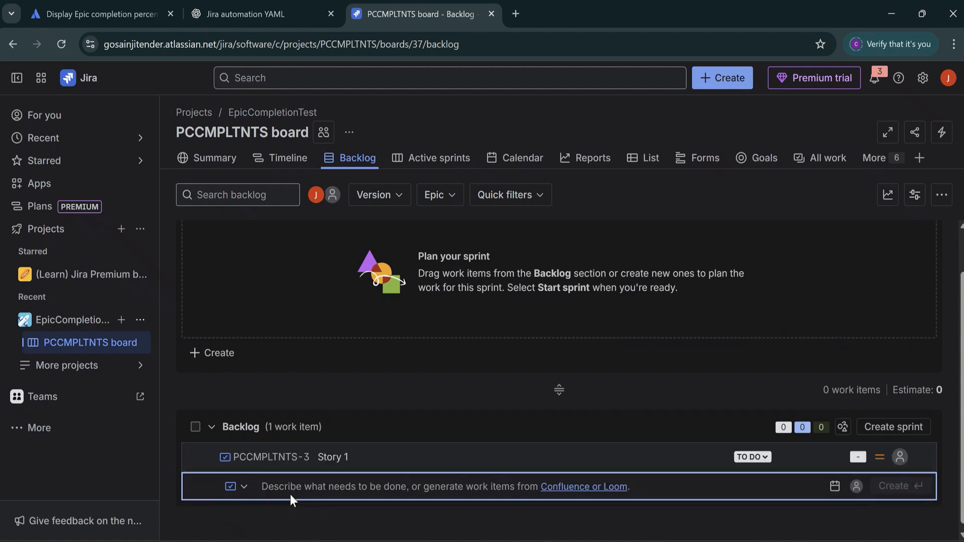
pyautogui.write('Story 2')
pyautogui.press('Return')
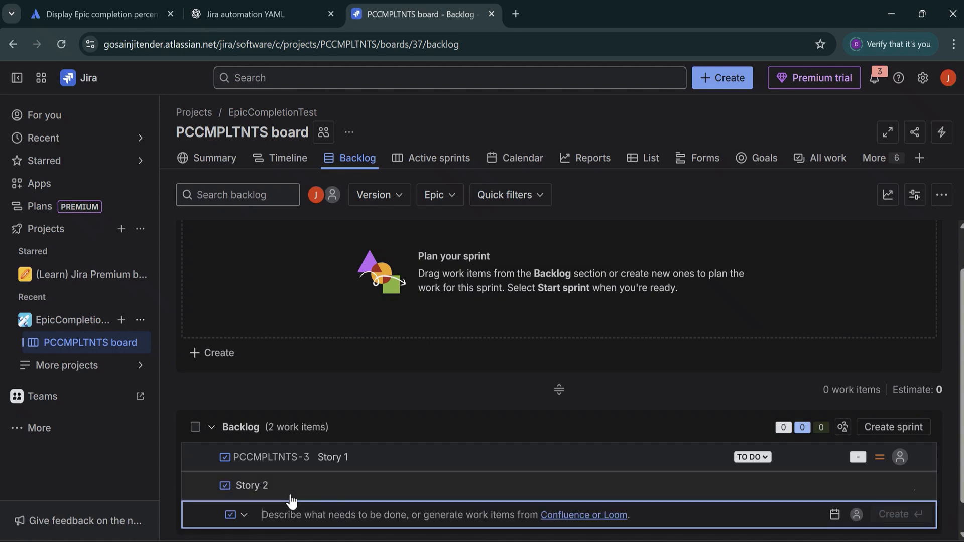
pyautogui.write('Story 3')
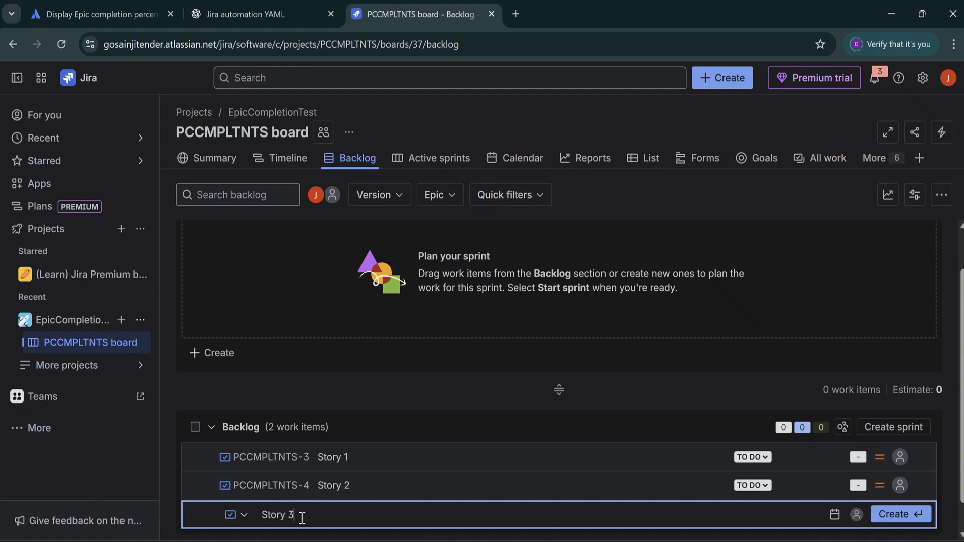
pyautogui.press('Return')
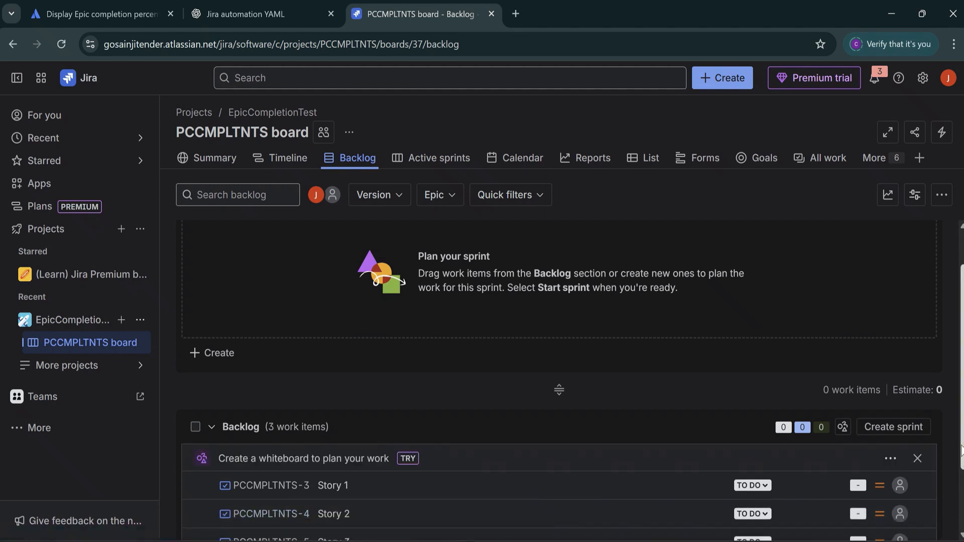
# Add two more work items named Story 4 and Story 5 to the backlog
pyautogui.scroll(-2, 301, 514)
pyautogui.click(354, 511)
pyautogui.click(274, 481)
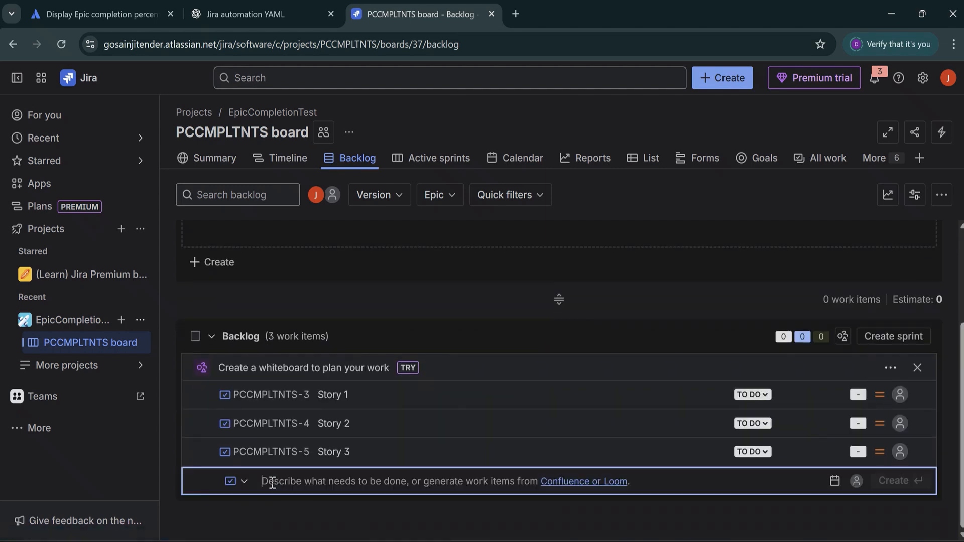
pyautogui.write('Storey')
pyautogui.write(' 4')
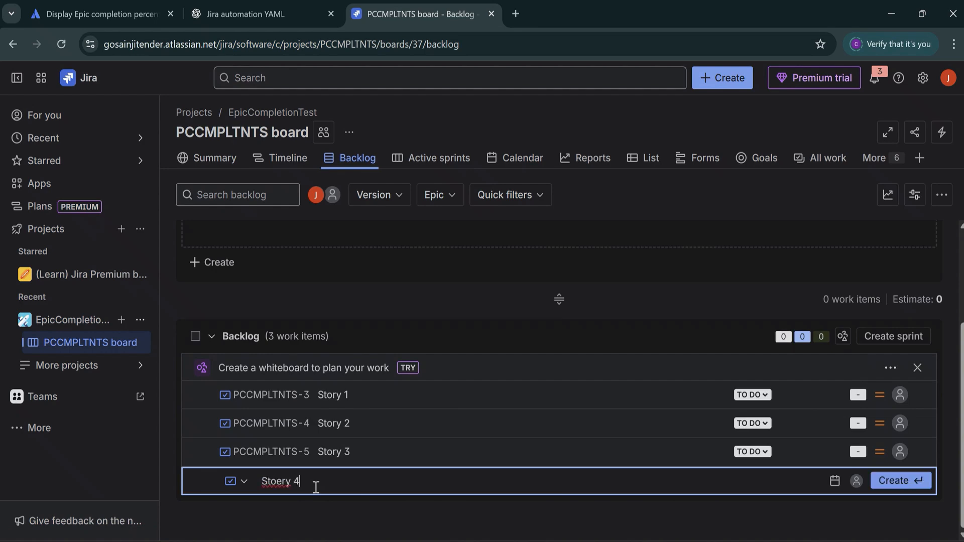
pyautogui.press('BackSpace')
pyautogui.press('BackSpace')
pyautogui.press('BackSpace')
pyautogui.press('BackSpace')
pyautogui.press('BackSpace')
pyautogui.write('ry 4')
pyautogui.press('Return')
pyautogui.write('Story 5')
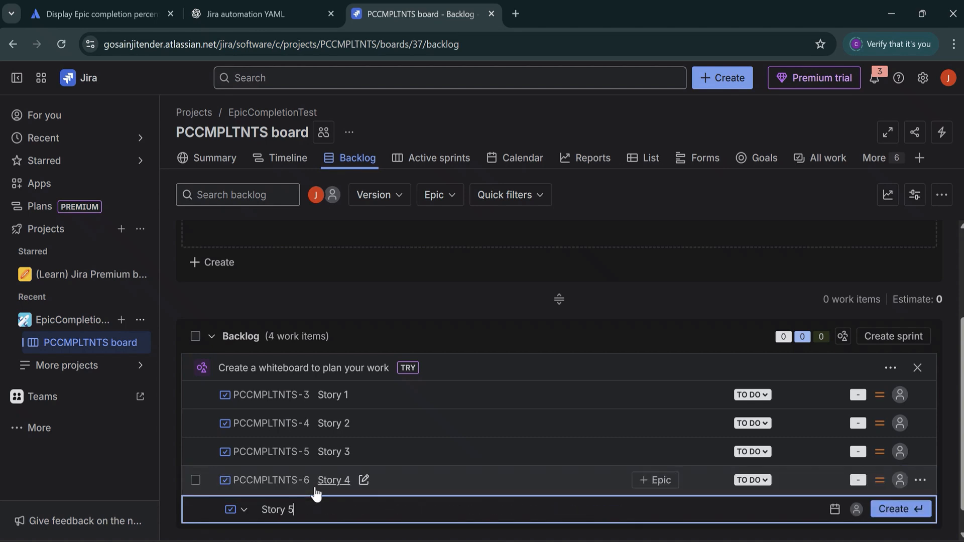
pyautogui.press('Return')
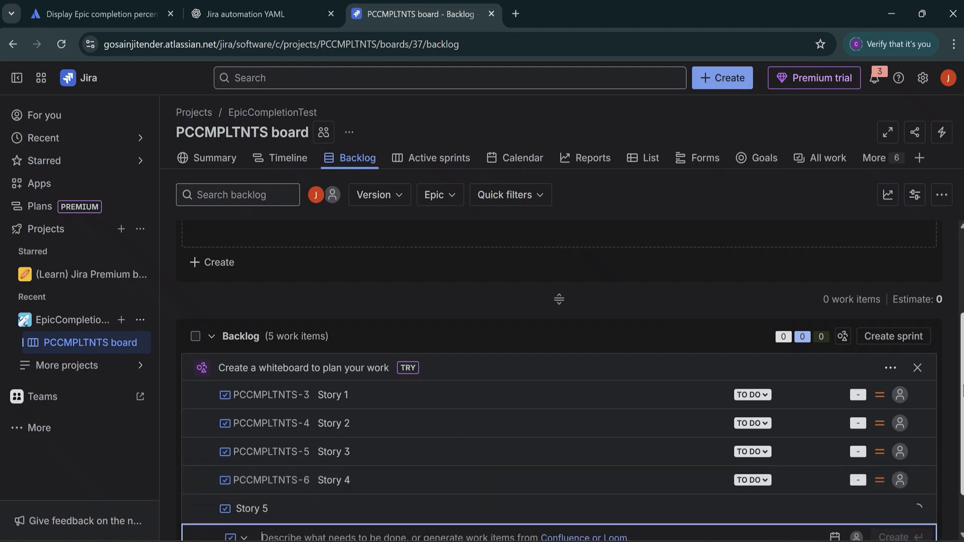
# Add a sixth work item named Story 6 to the backlog
pyautogui.moveTo(961, 386); pyautogui.dragTo(960, 512)
pyautogui.click(356, 505)
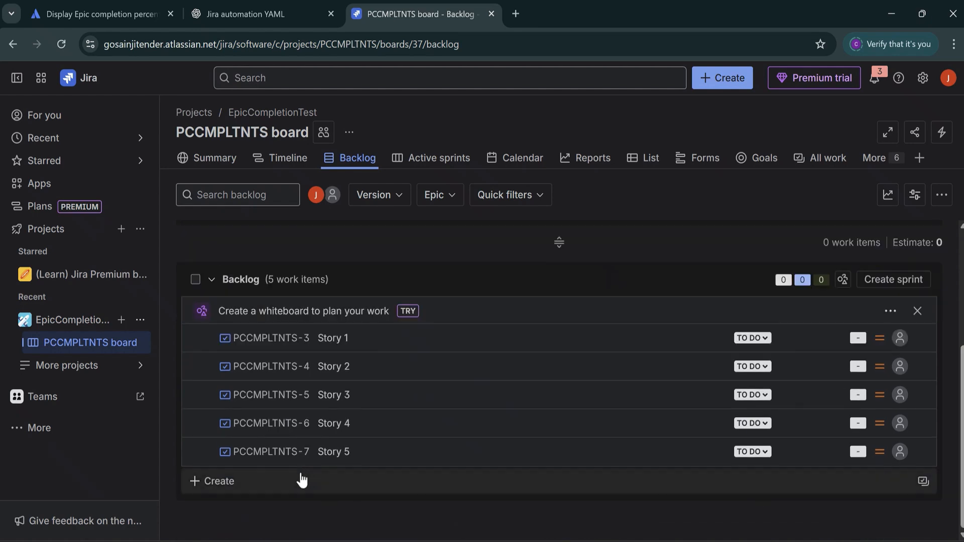
pyautogui.click(231, 484)
pyautogui.write('Story 6')
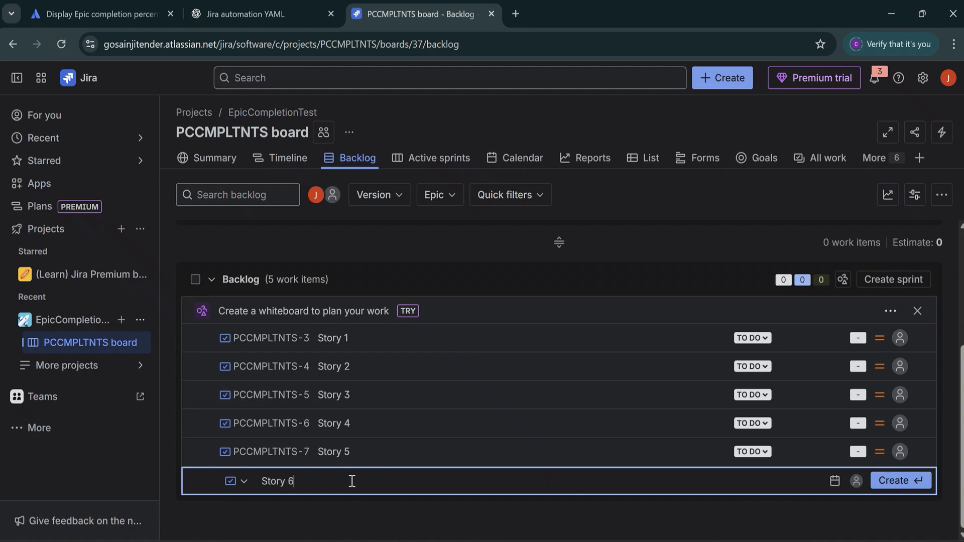
pyautogui.press('Return')
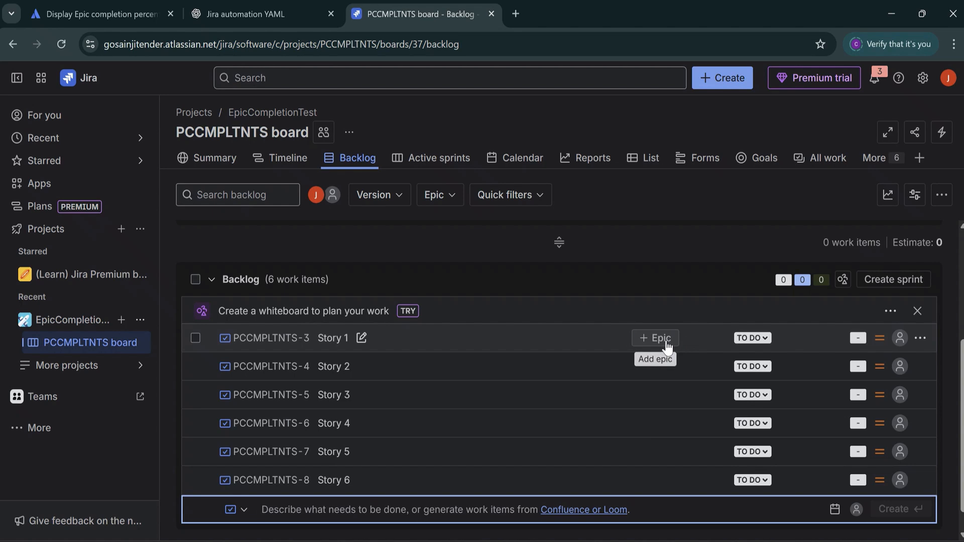
# Assign Story 1, Story 2, Story 3 and Story 4 in the backlog to the User Management epic
pyautogui.click(666, 344)
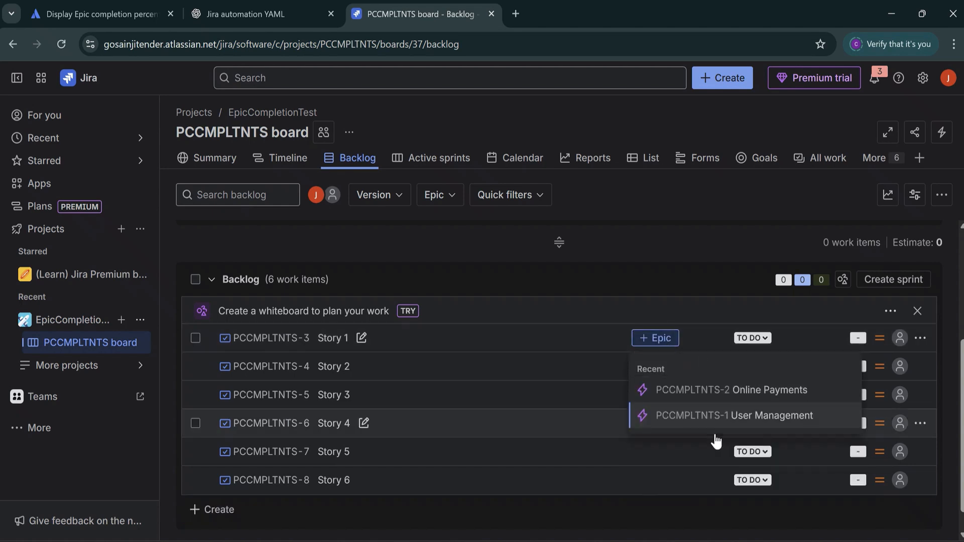
pyautogui.click(705, 421)
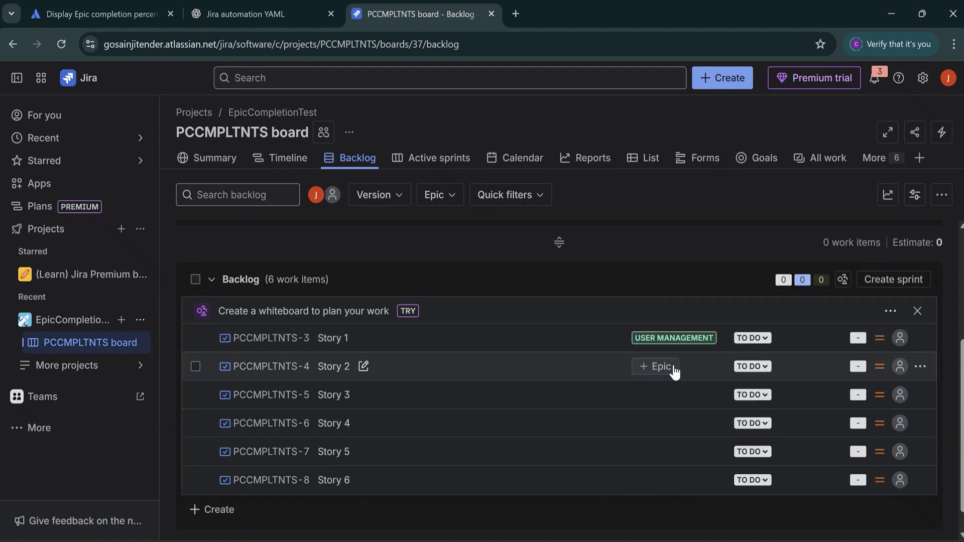
pyautogui.click(656, 366)
pyautogui.click(709, 424)
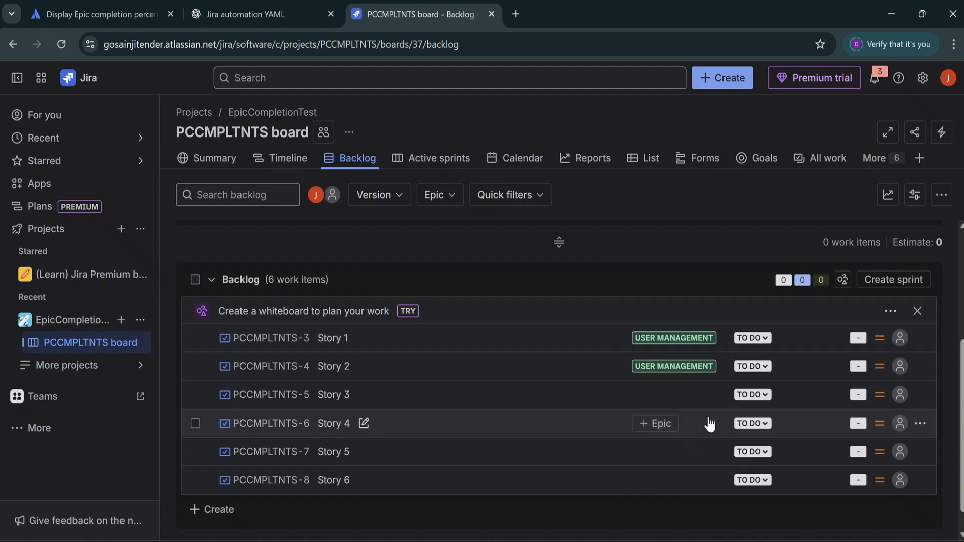
pyautogui.click(660, 395)
pyautogui.click(710, 447)
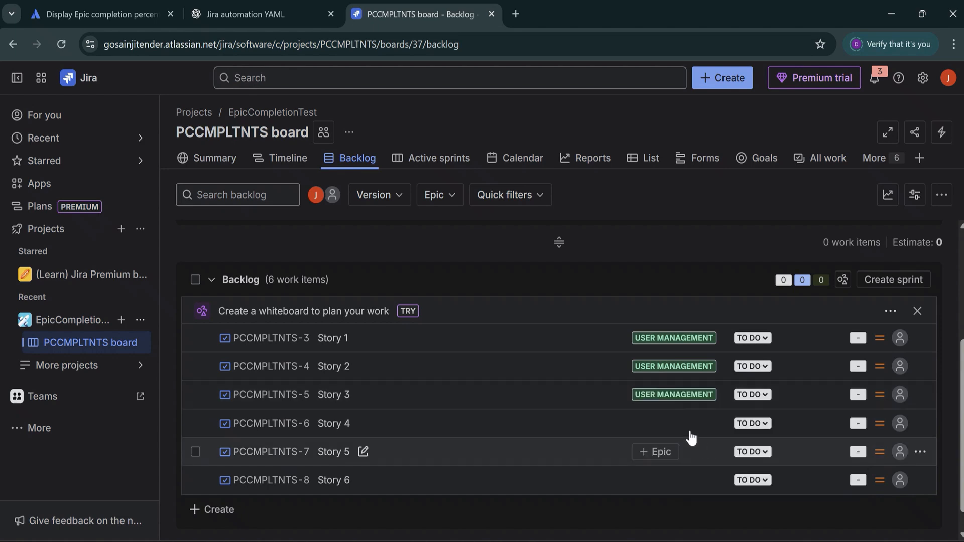
pyautogui.click(664, 424)
pyautogui.click(717, 477)
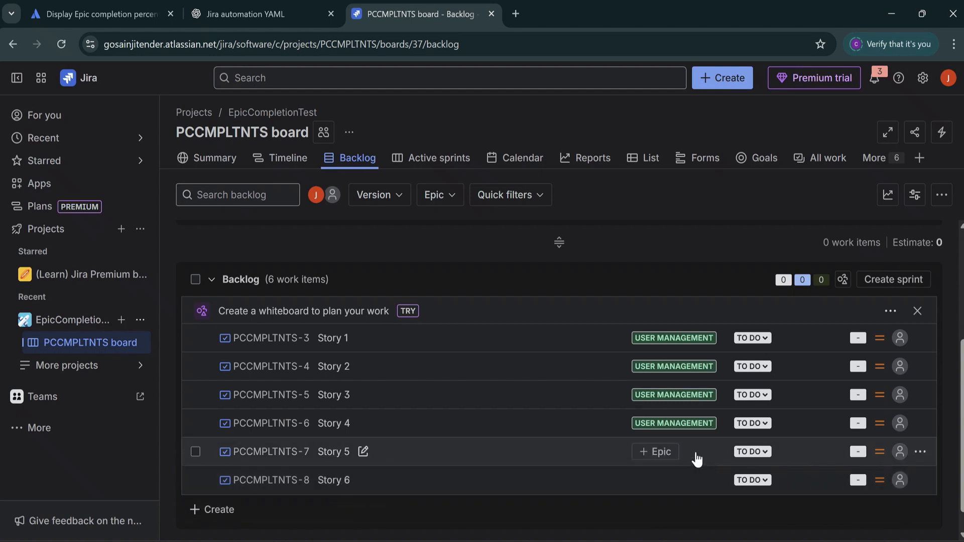
# Assign Story 5 and Story 6 in the backlog to the Online Payments epic
pyautogui.click(663, 453)
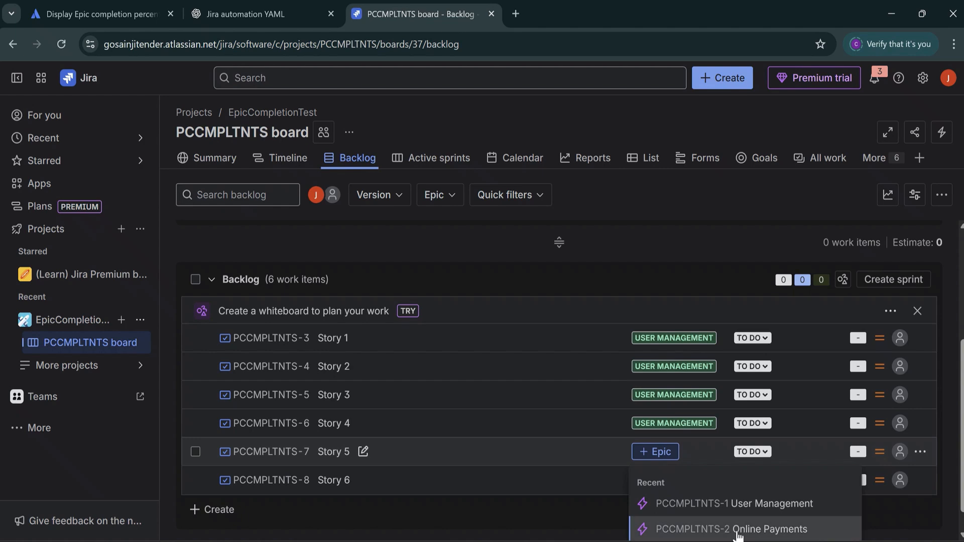
pyautogui.click(676, 530)
pyautogui.click(662, 483)
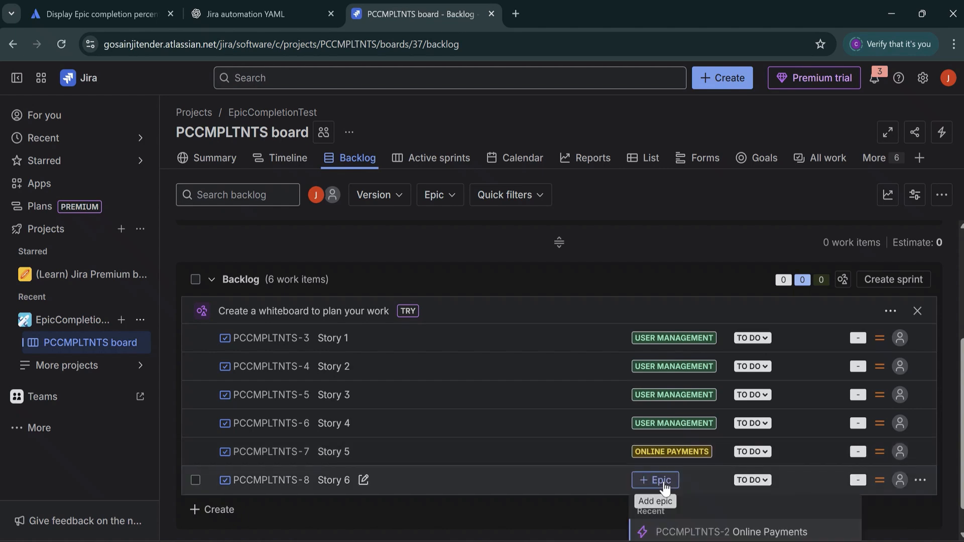
pyautogui.click(745, 534)
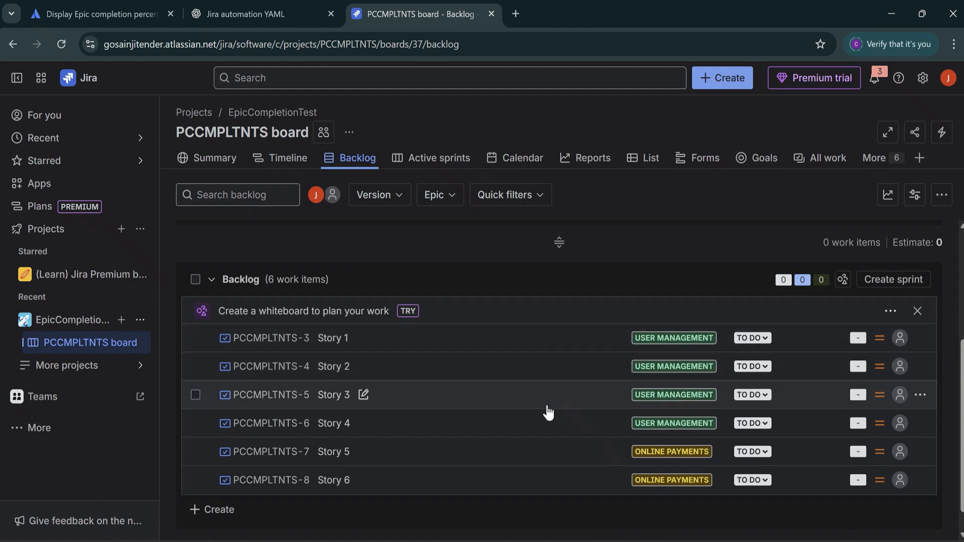
# Switch to the Atlassian support article and review its solution steps for displaying the epic completion percentage
pyautogui.click(102, 16)
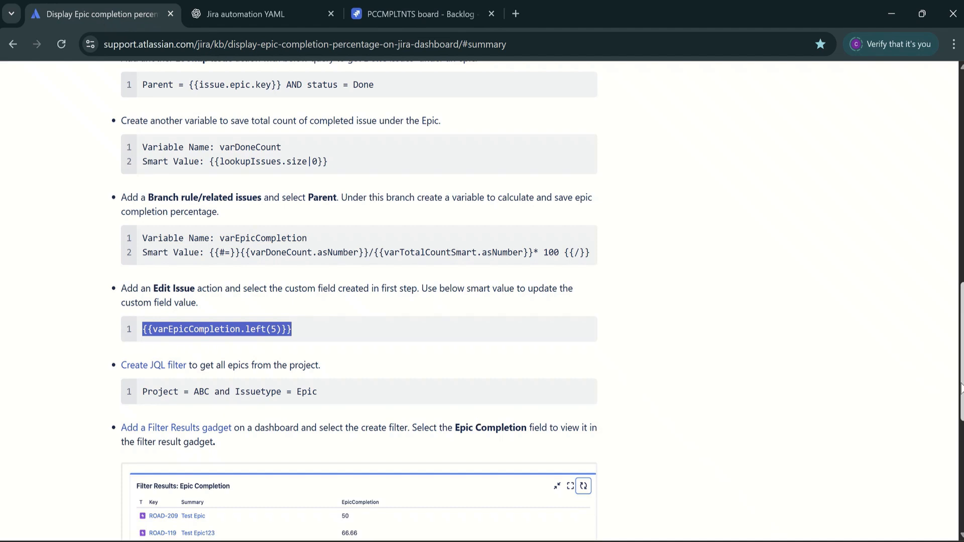
pyautogui.moveTo(959, 357); pyautogui.dragTo(958, 163)
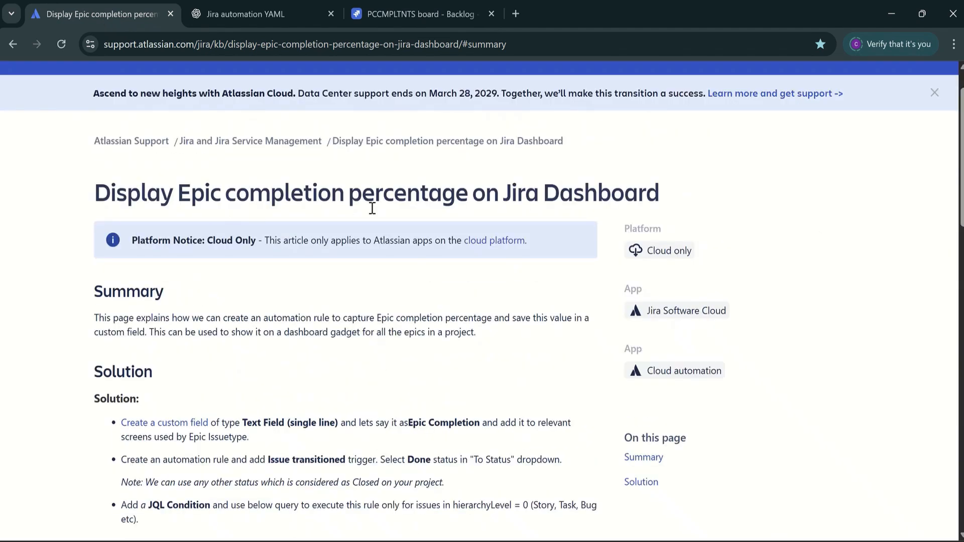
pyautogui.moveTo(960, 190); pyautogui.dragTo(959, 235)
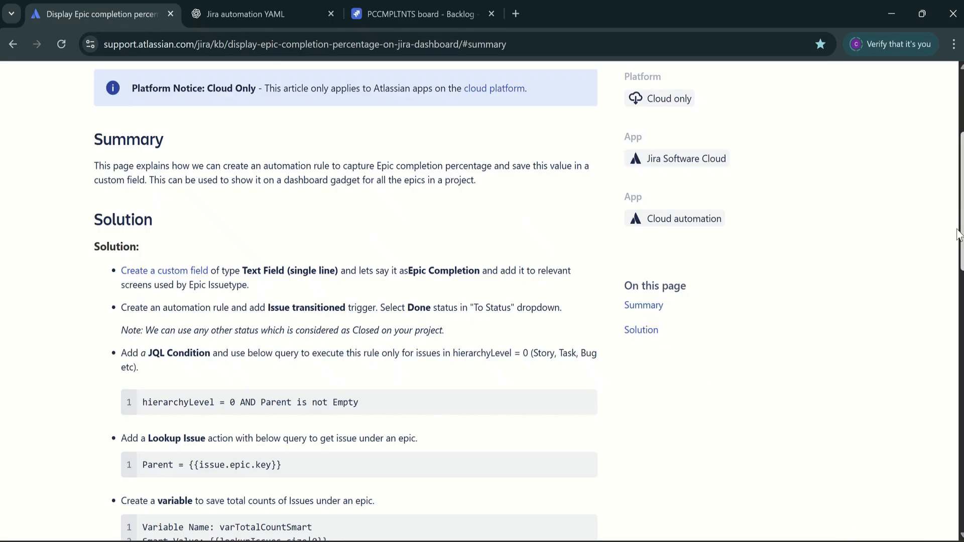
pyautogui.moveTo(959, 234); pyautogui.dragTo(956, 290)
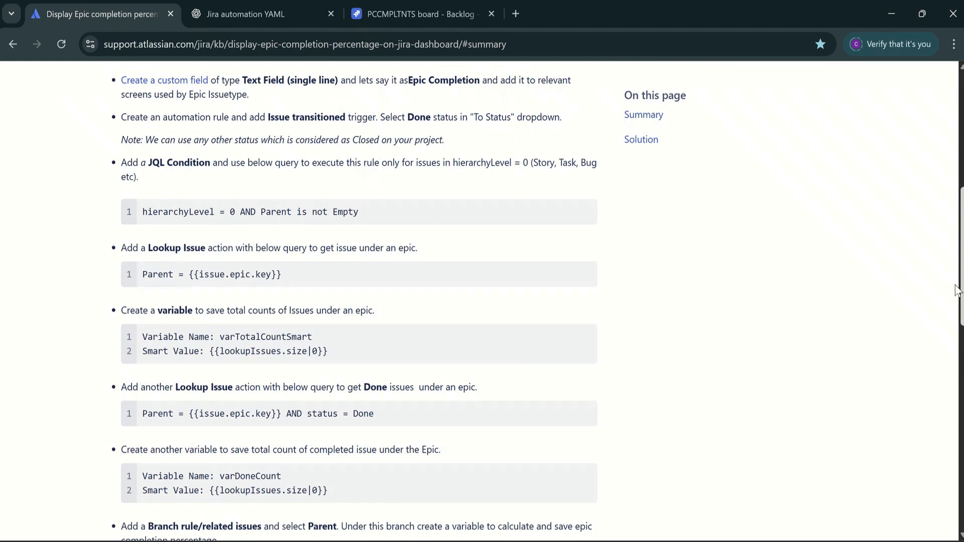
pyautogui.moveTo(956, 285); pyautogui.dragTo(955, 288)
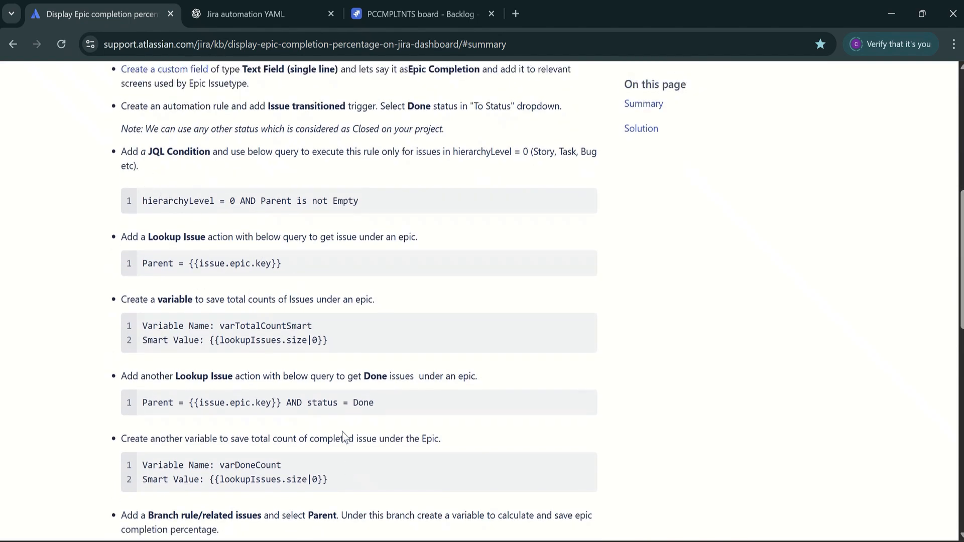
# Copy the shorter YAML version of the Epic Completion % Update automation from the ChatGPT conversation and return to the support article
pyautogui.click(242, 13)
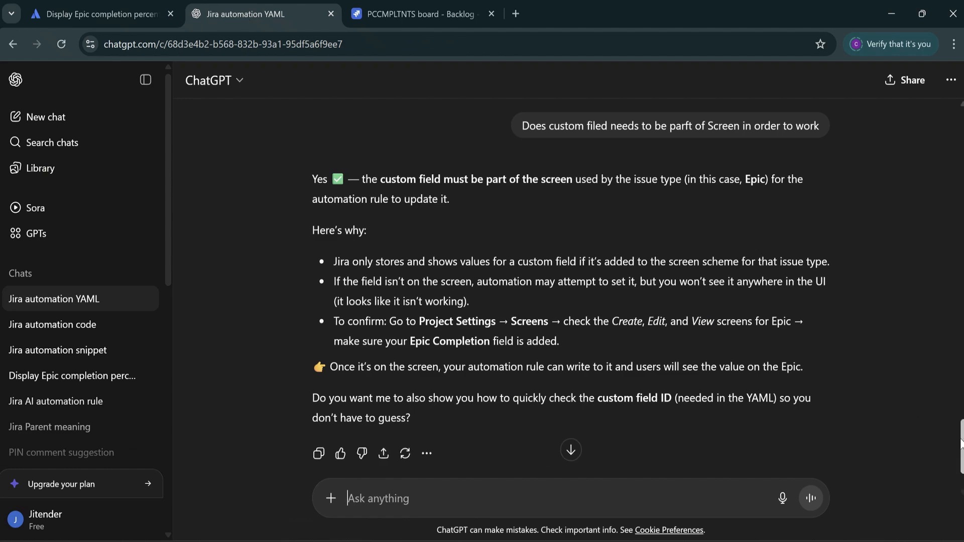
pyautogui.moveTo(961, 443); pyautogui.dragTo(961, 349)
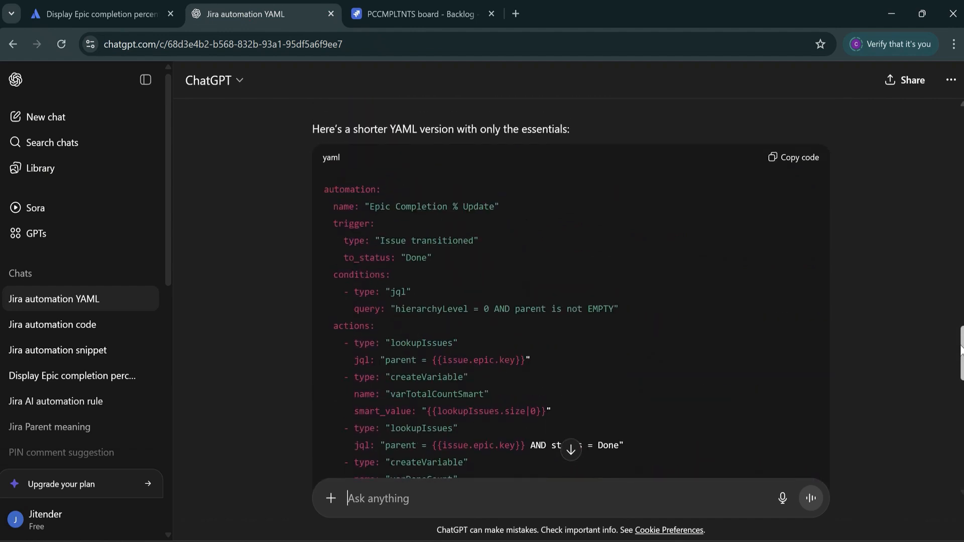
pyautogui.click(793, 166)
pyautogui.click(76, 19)
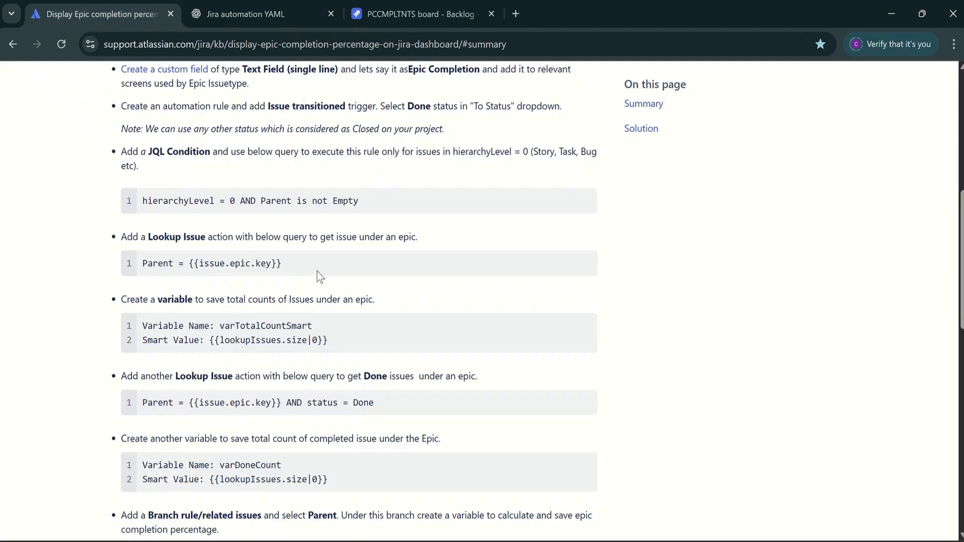
# Switch back to Jira and open the work item field settings of the EpicCompletionTest project
pyautogui.click(401, 15)
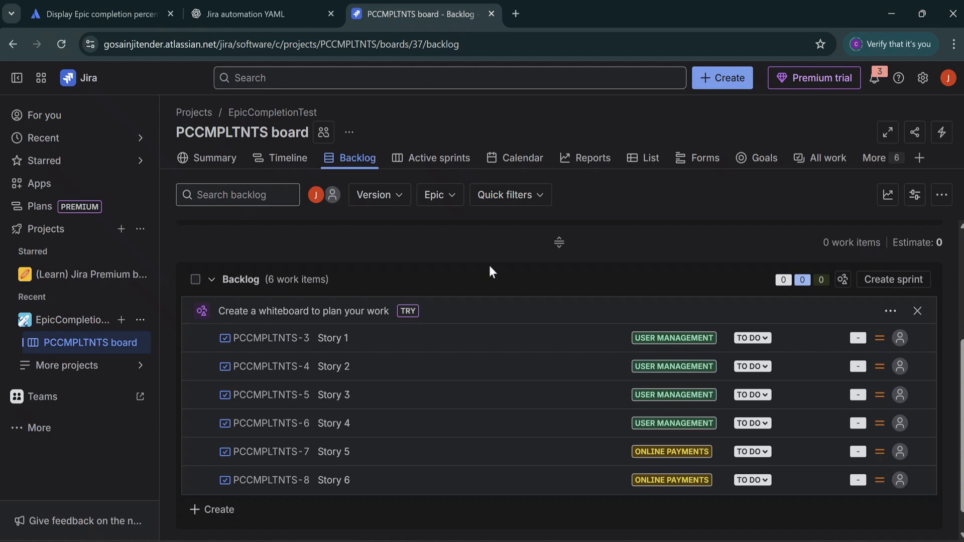
pyautogui.click(141, 321)
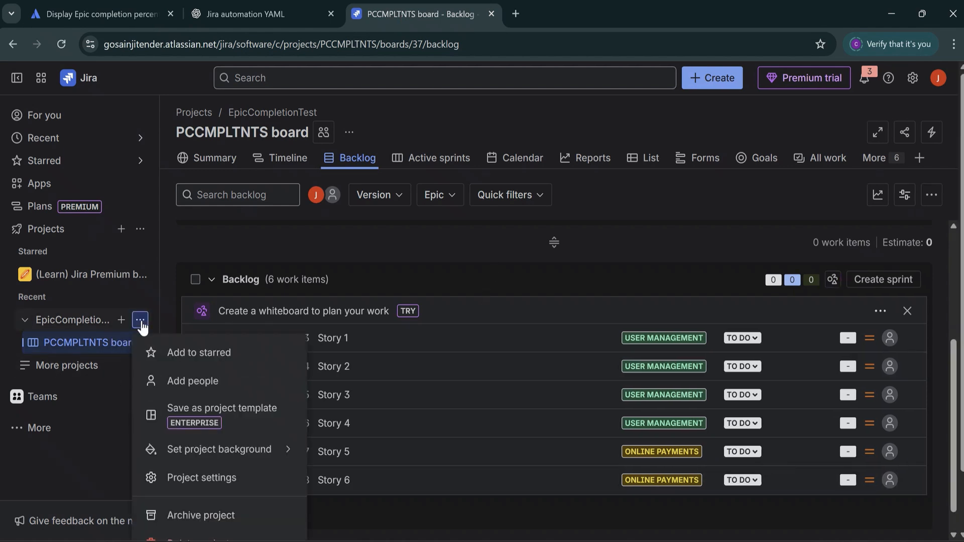
pyautogui.click(220, 478)
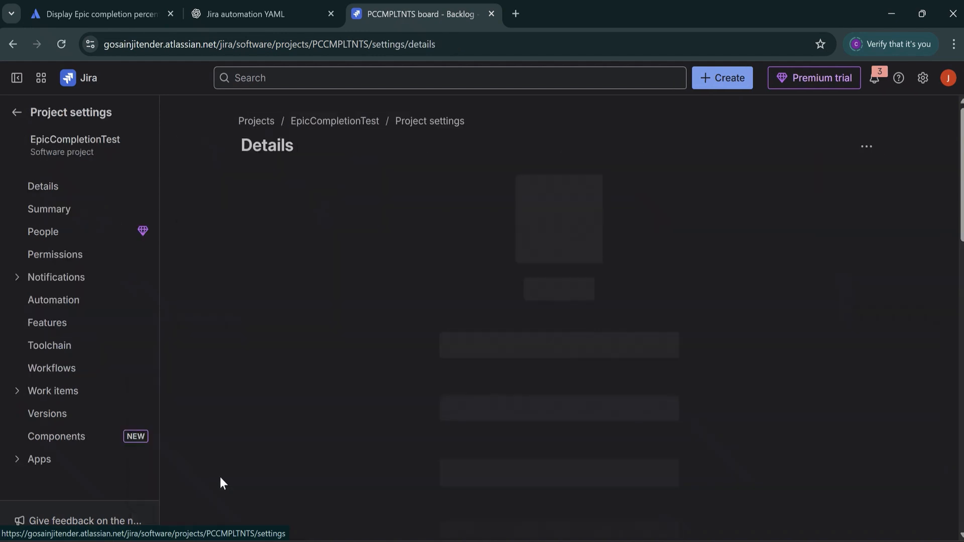
pyautogui.click(20, 396)
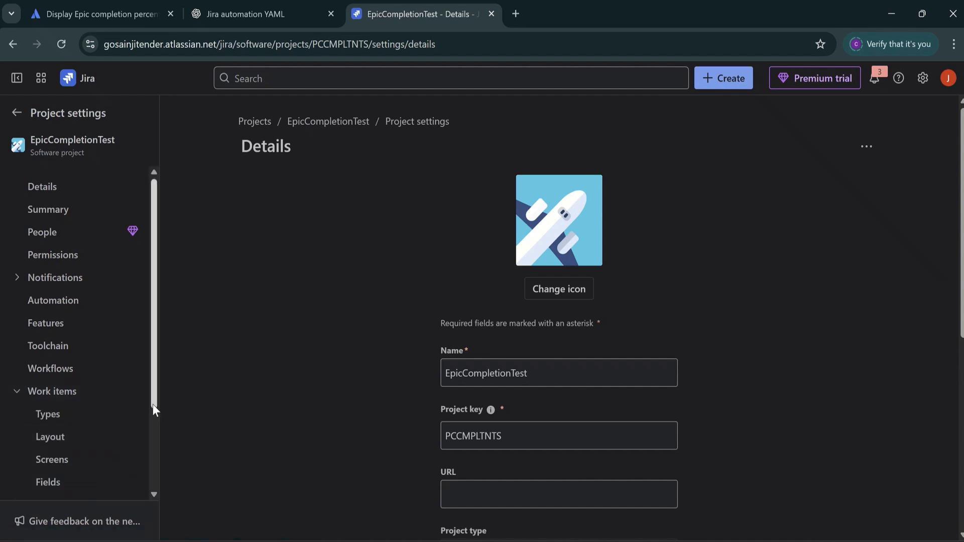
pyautogui.scroll(-2, 153, 405)
pyautogui.click(50, 370)
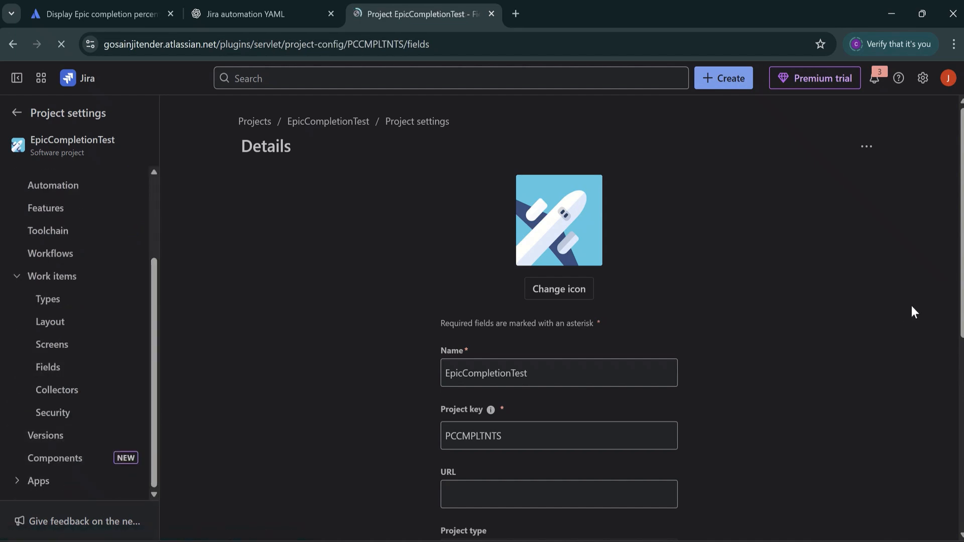
# Open the project's field configuration for editing and go to the list of all fields in the Jira admin settings
pyautogui.click(919, 174)
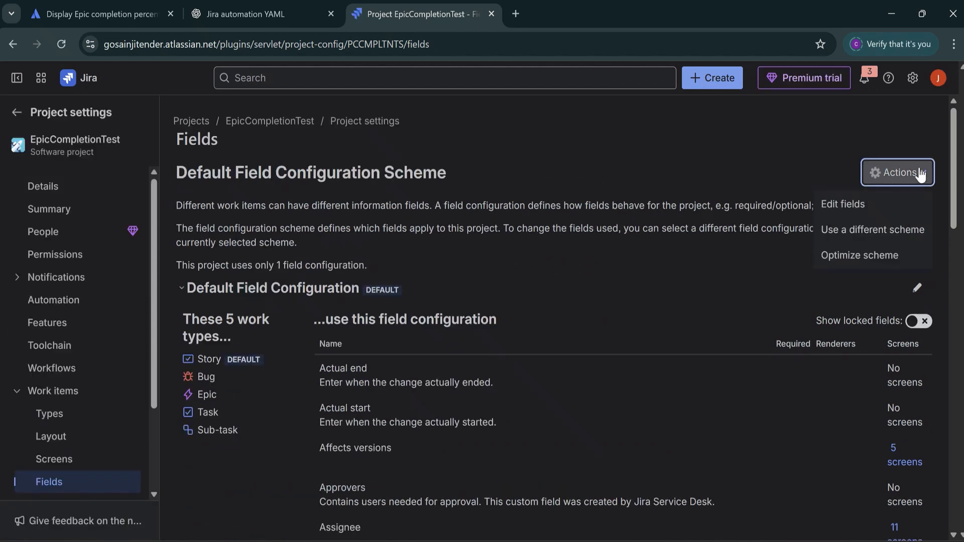
pyautogui.click(856, 205)
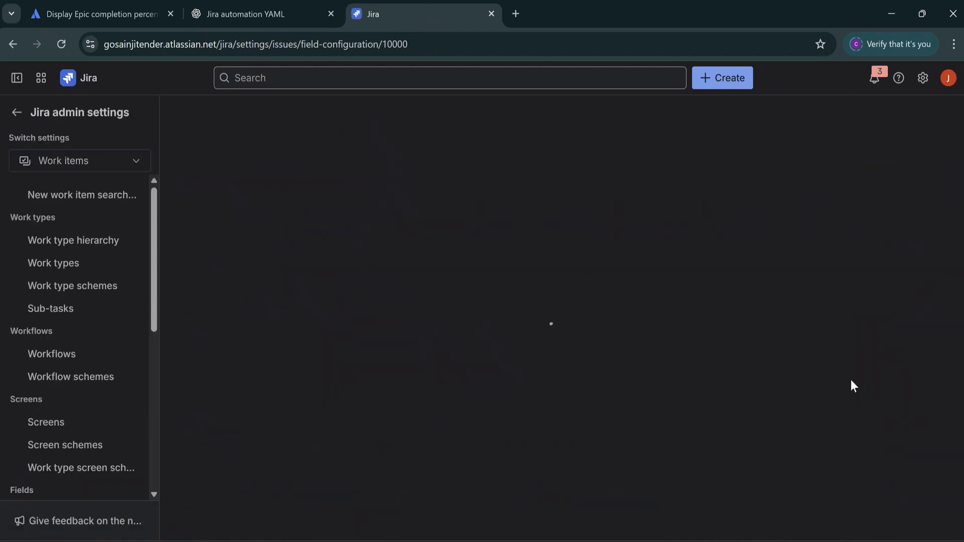
pyautogui.click(47, 319)
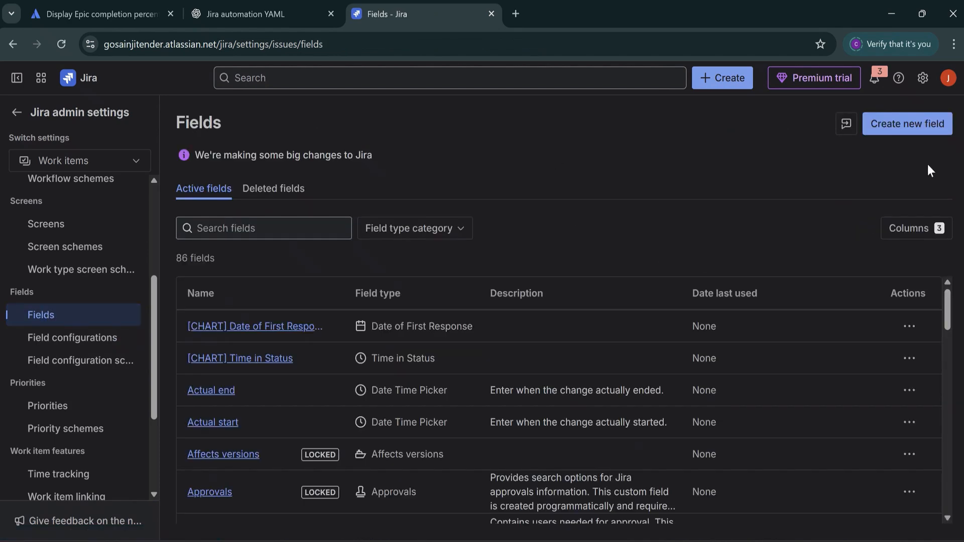
# Create a Short text (plain text only) field named Epic Completion with the description Displays Epic Completion Percentage, and dismiss the notification
pyautogui.click(907, 125)
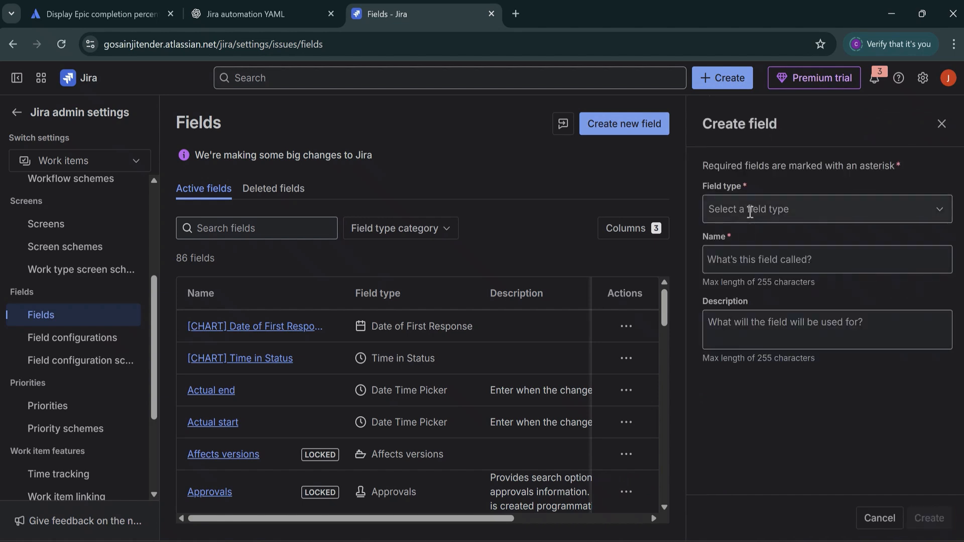
pyautogui.click(750, 211)
pyautogui.write('Text')
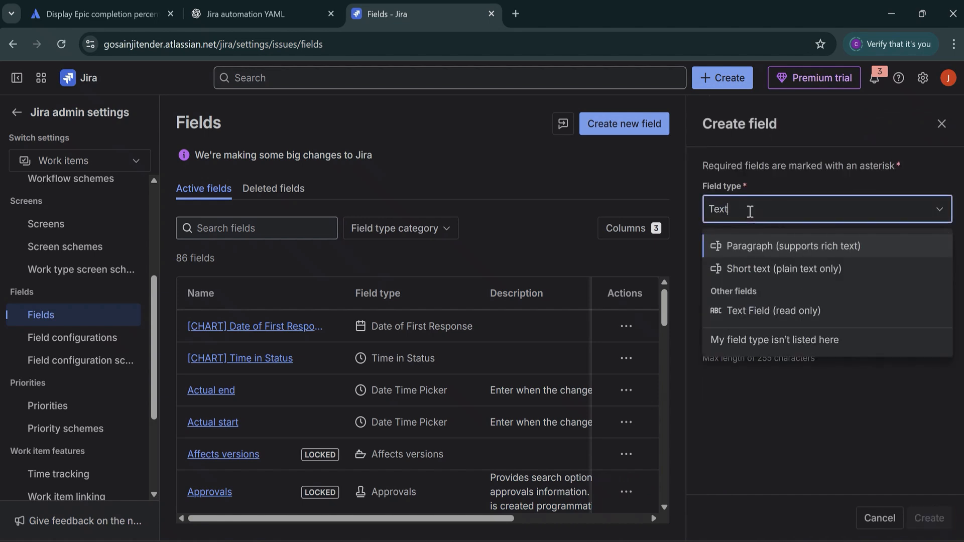
pyautogui.click(756, 271)
pyautogui.click(739, 266)
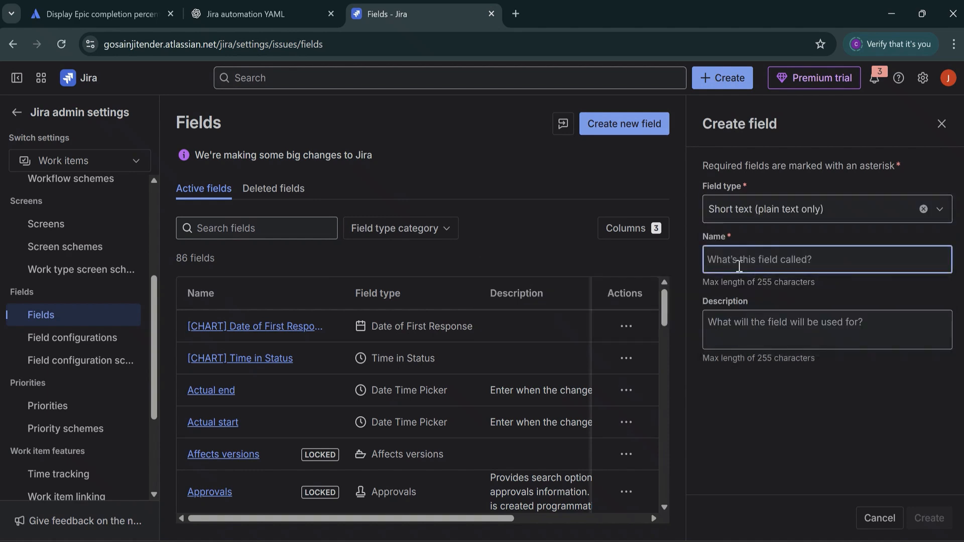
pyautogui.write('Epic Completion')
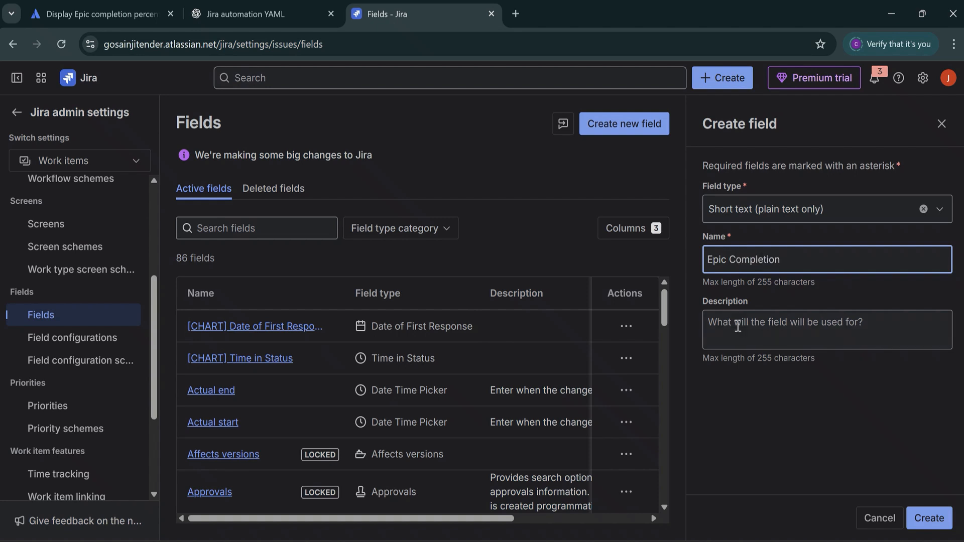
pyautogui.click(737, 327)
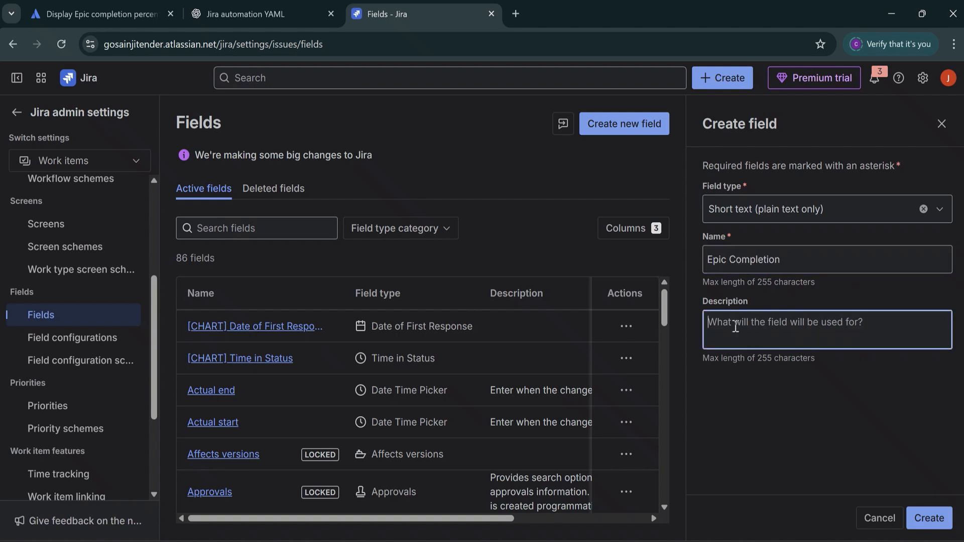
pyautogui.write('Displays Epic Completion Percentage')
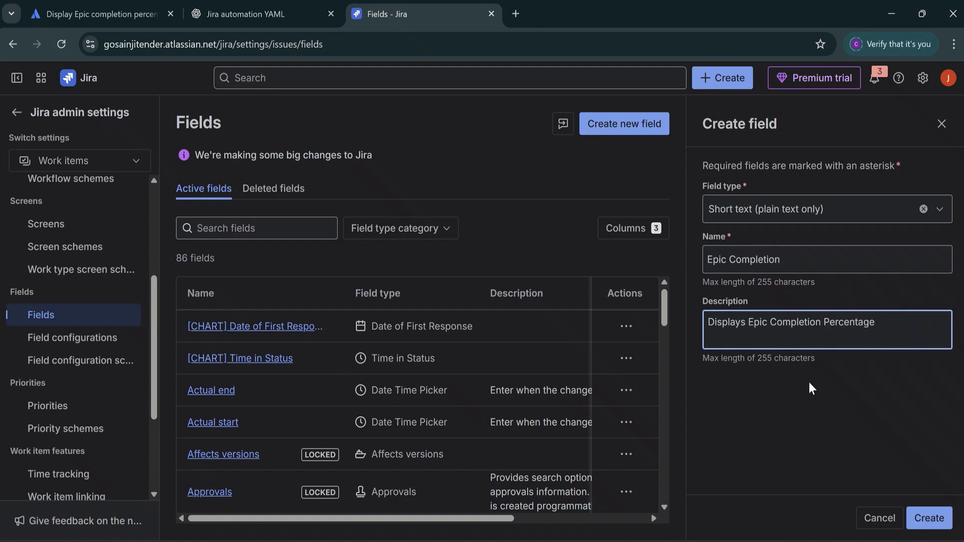
pyautogui.click(932, 518)
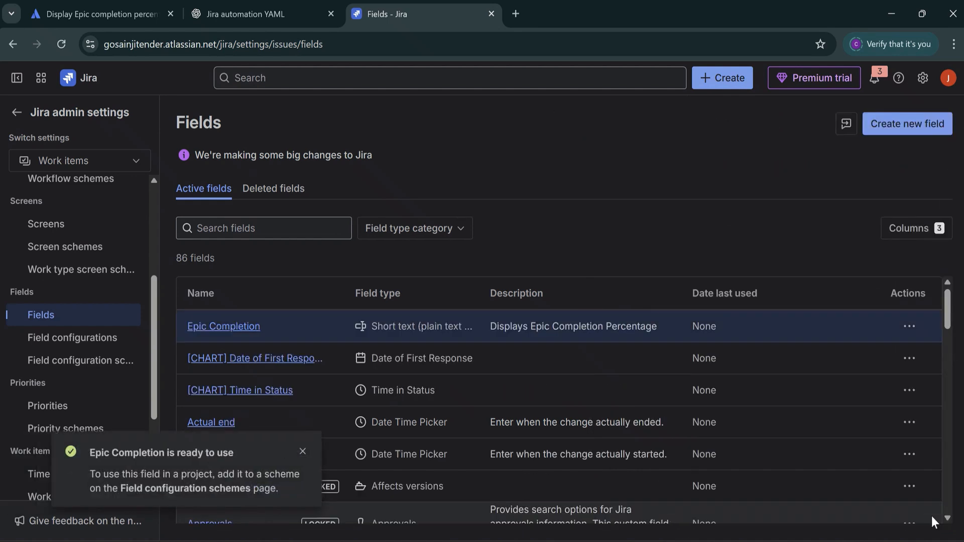
pyautogui.click(302, 452)
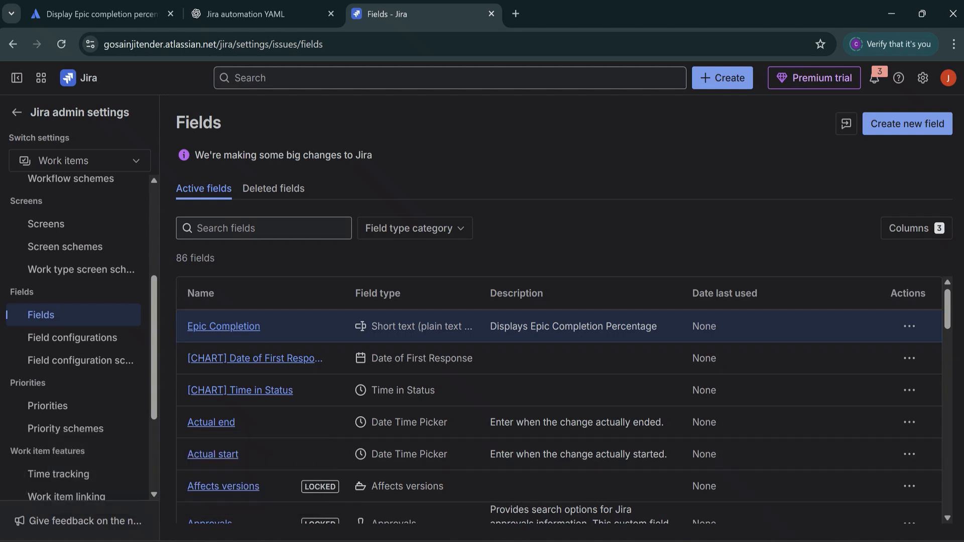
# Associate the new Epic Completion field, described as Displays Epic Completion Percentage, with all listed screens and save the update
pyautogui.click(909, 327)
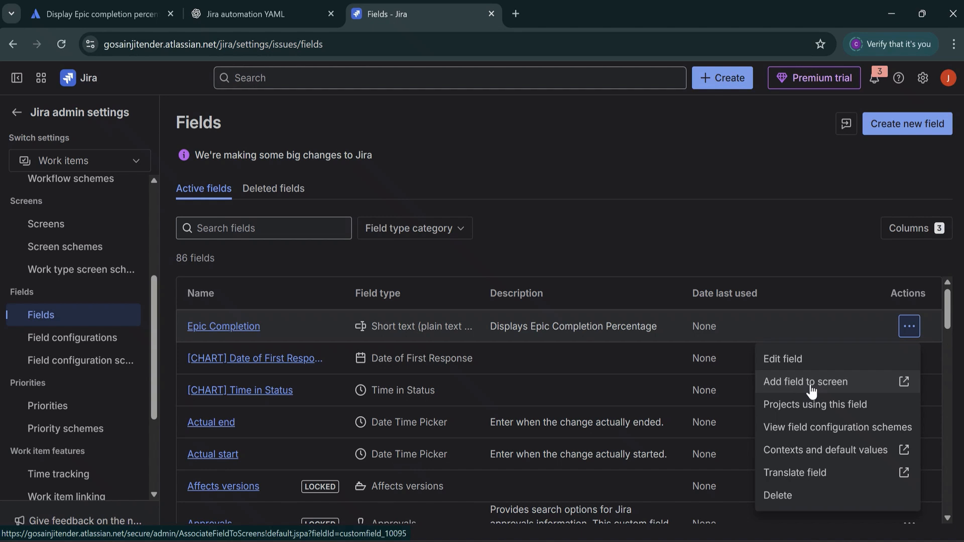
pyautogui.click(830, 389)
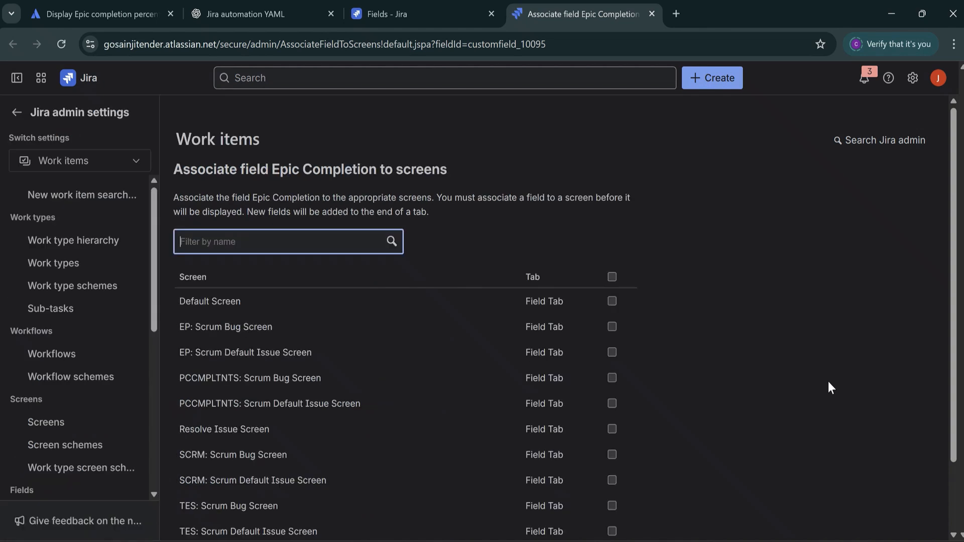
pyautogui.click(612, 277)
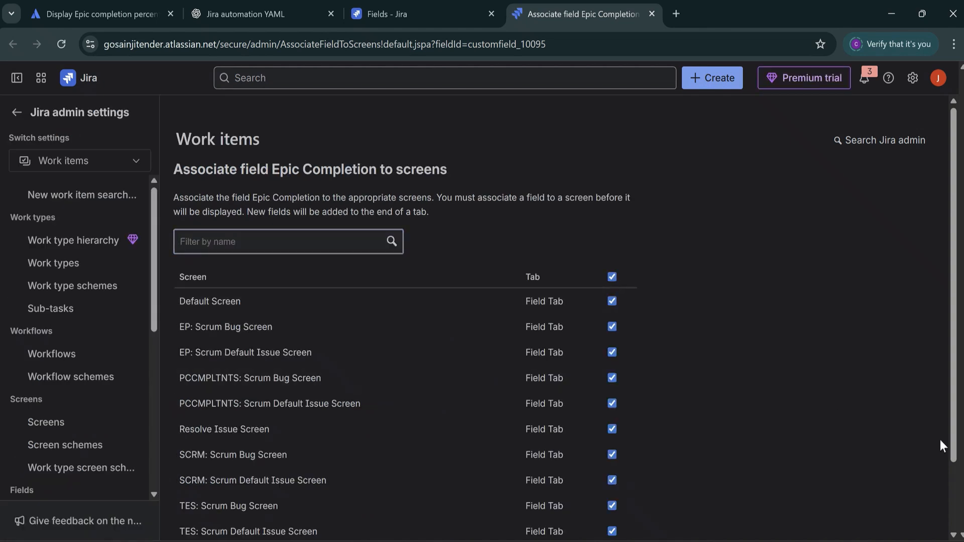
pyautogui.scroll(-3, 940, 462)
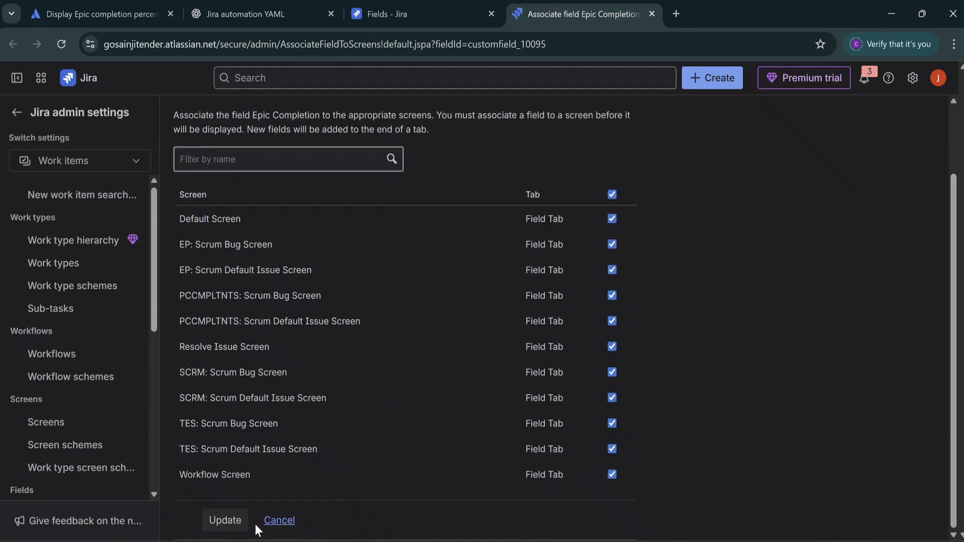
pyautogui.click(225, 521)
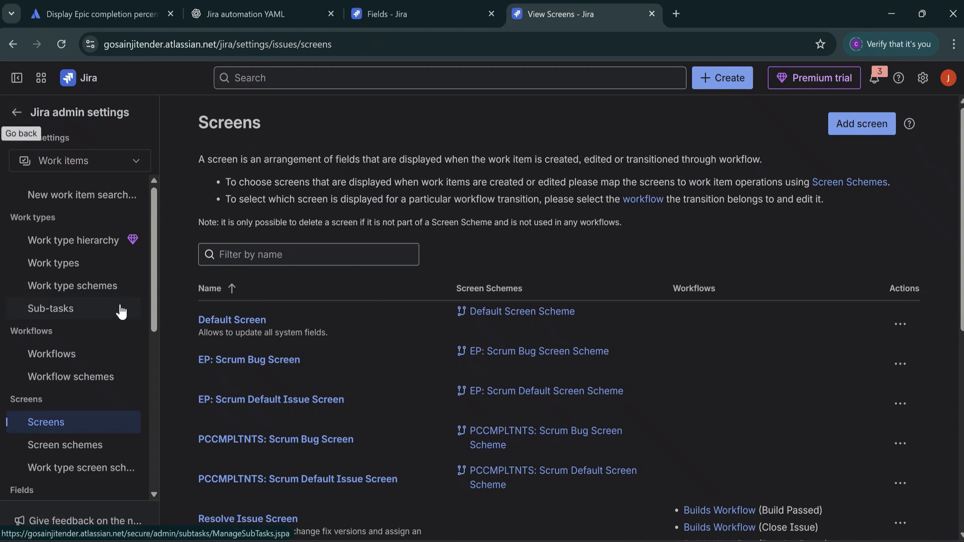
# Search the fields for Epic and add the Epic Completion field described as Shows Epic Completion Percentage to both PCCMPLTNTS screens
pyautogui.scroll(-3, 150, 346)
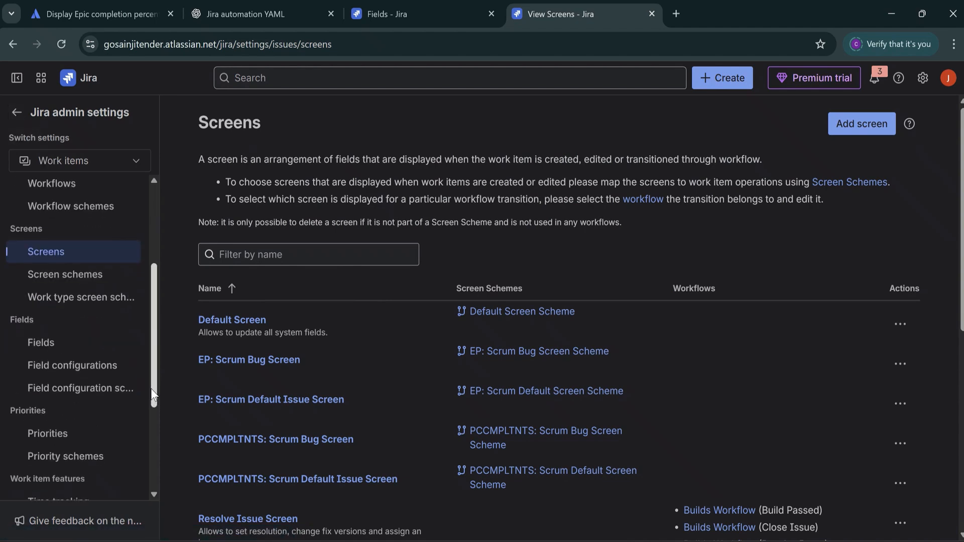
pyautogui.click(54, 343)
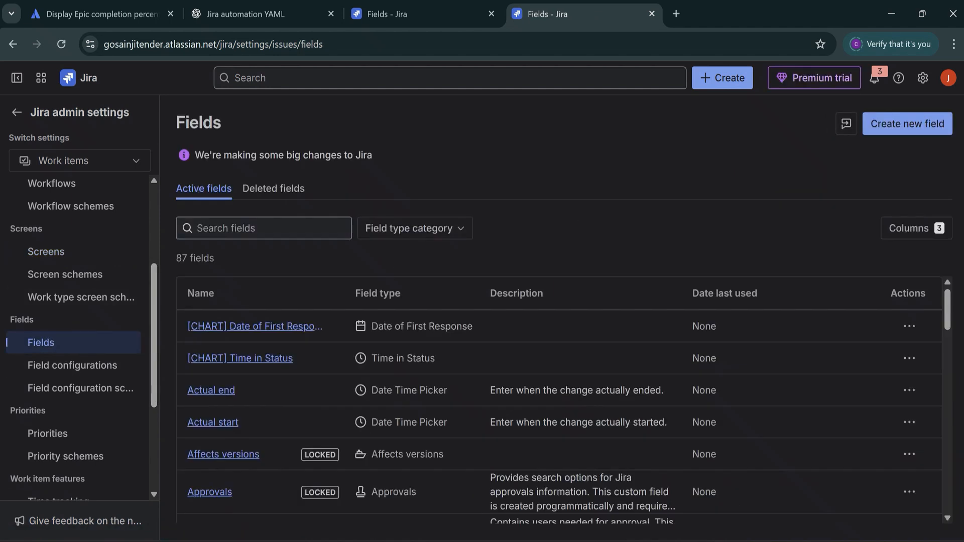
pyautogui.click(243, 230)
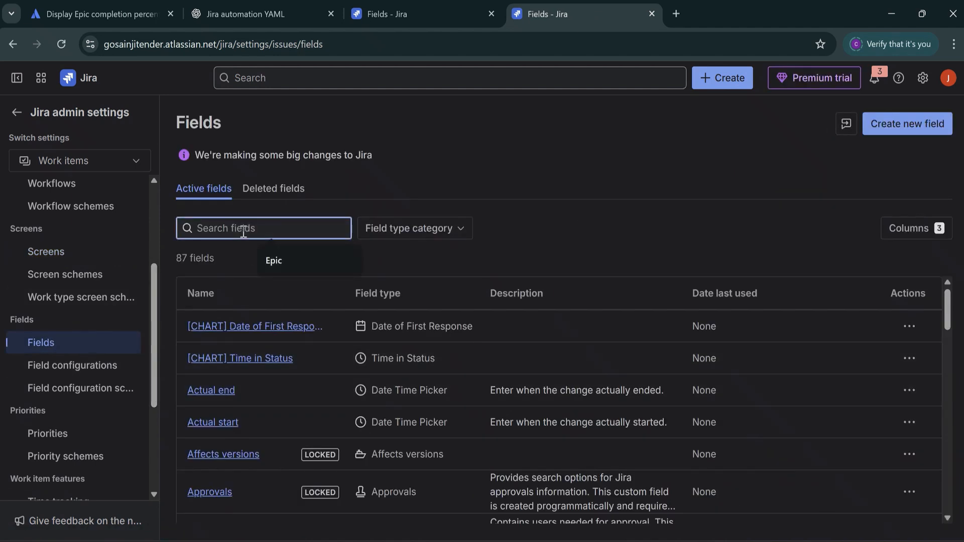
pyautogui.write('Epic')
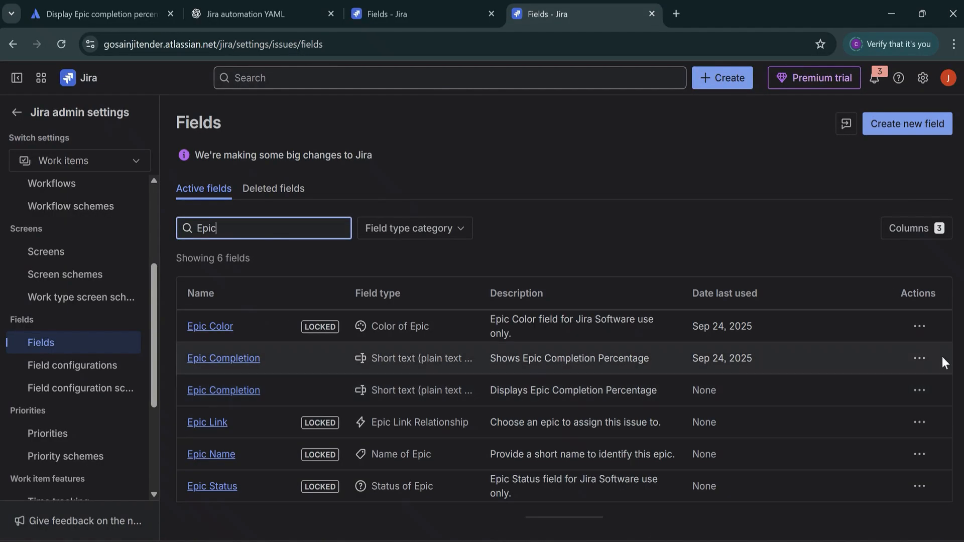
pyautogui.click(919, 360)
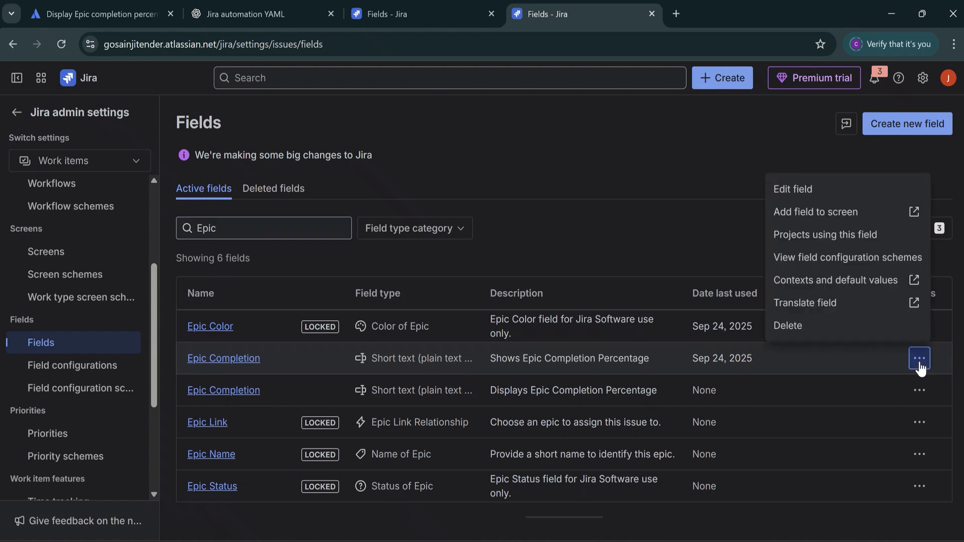
pyautogui.click(835, 215)
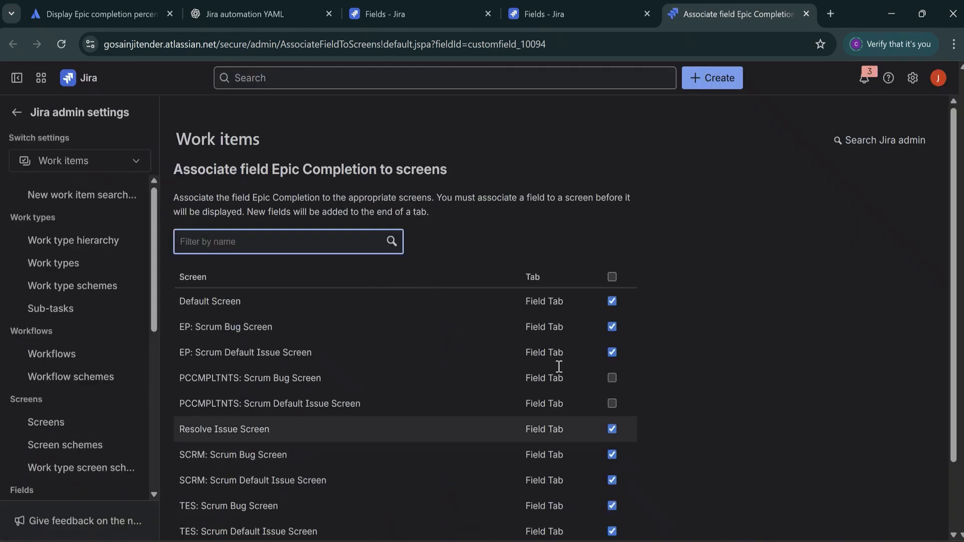
pyautogui.click(611, 377)
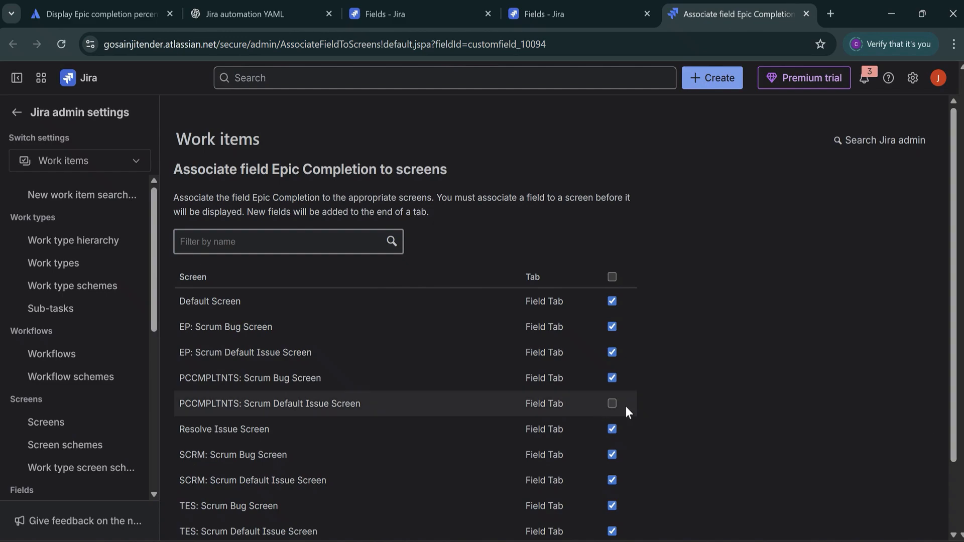
pyautogui.scroll(-2, 957, 502)
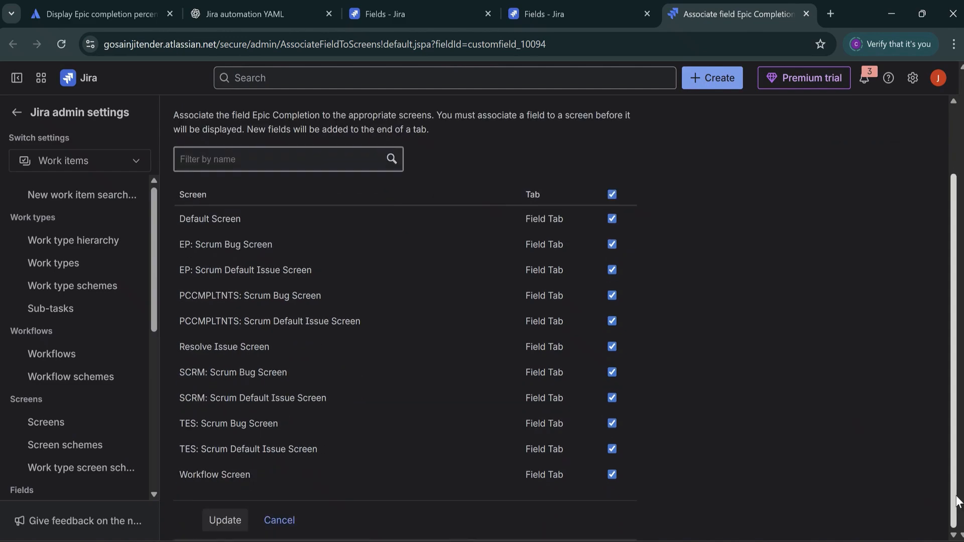
pyautogui.click(237, 524)
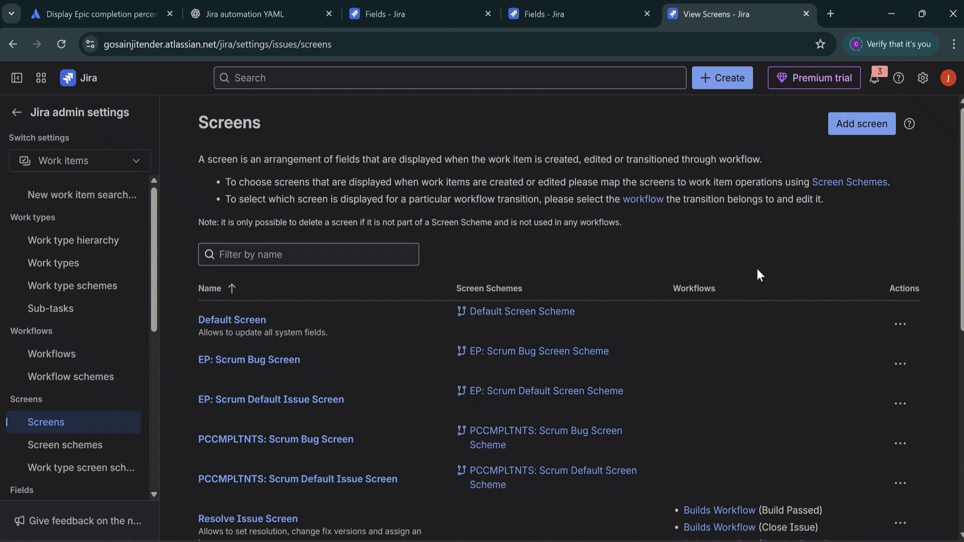
# Leave the admin settings and open the Automation page in the EpicCompletionTest project's settings
pyautogui.click(18, 113)
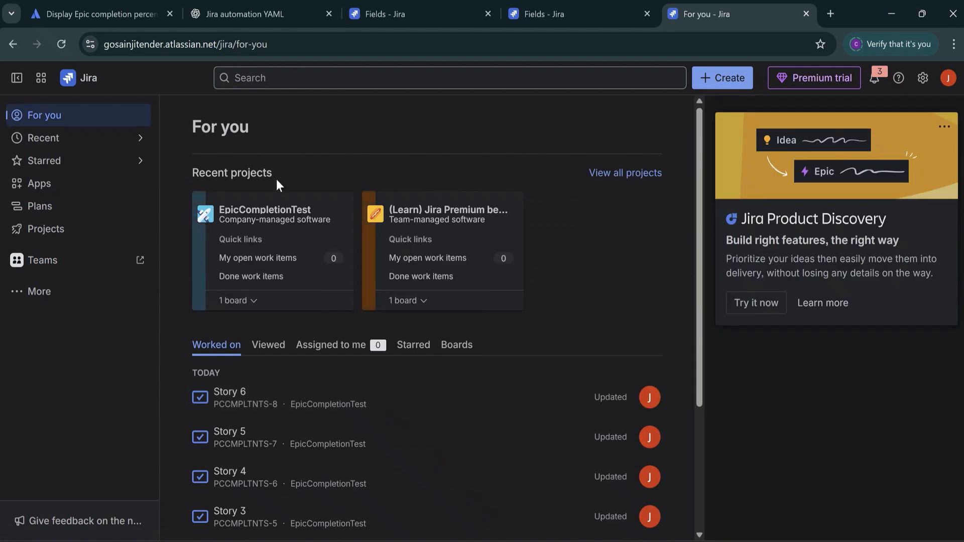
pyautogui.click(17, 234)
pyautogui.click(140, 320)
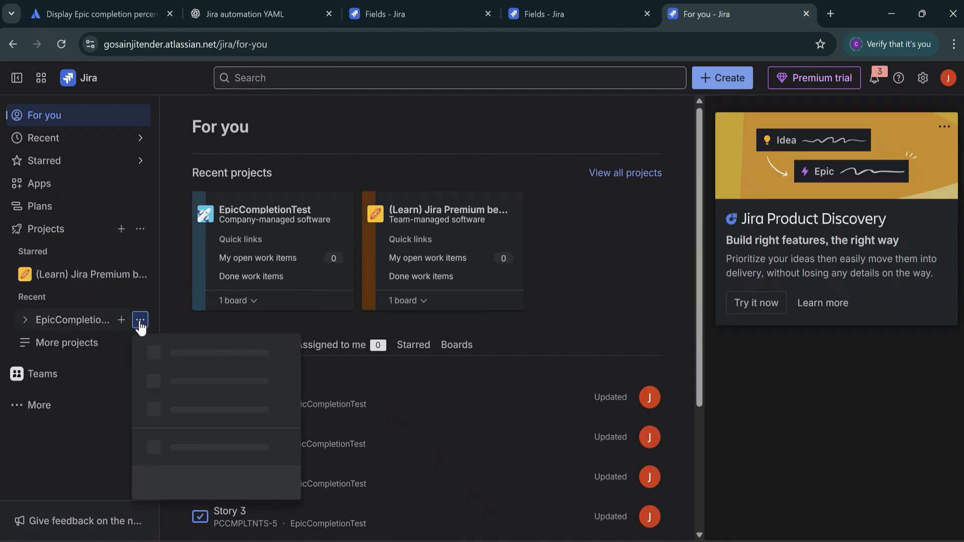
pyautogui.click(207, 451)
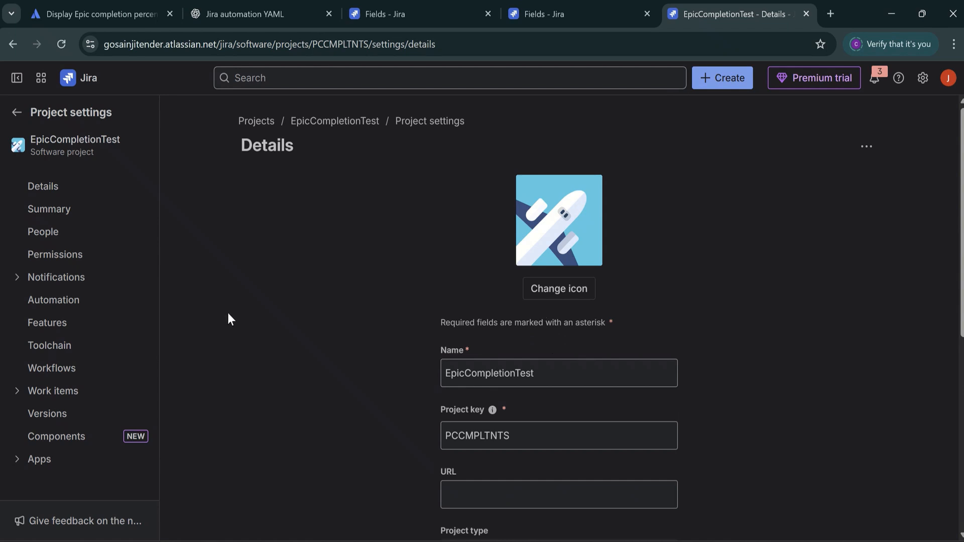
pyautogui.click(54, 303)
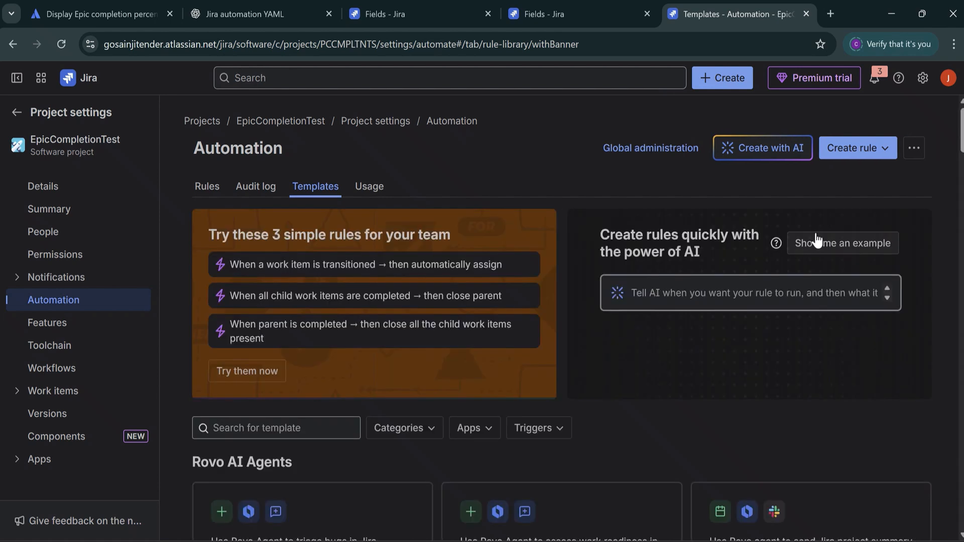
# Start creating a rule with AI, paste the copied YAML as the prompt, and request the rule preview
pyautogui.click(770, 153)
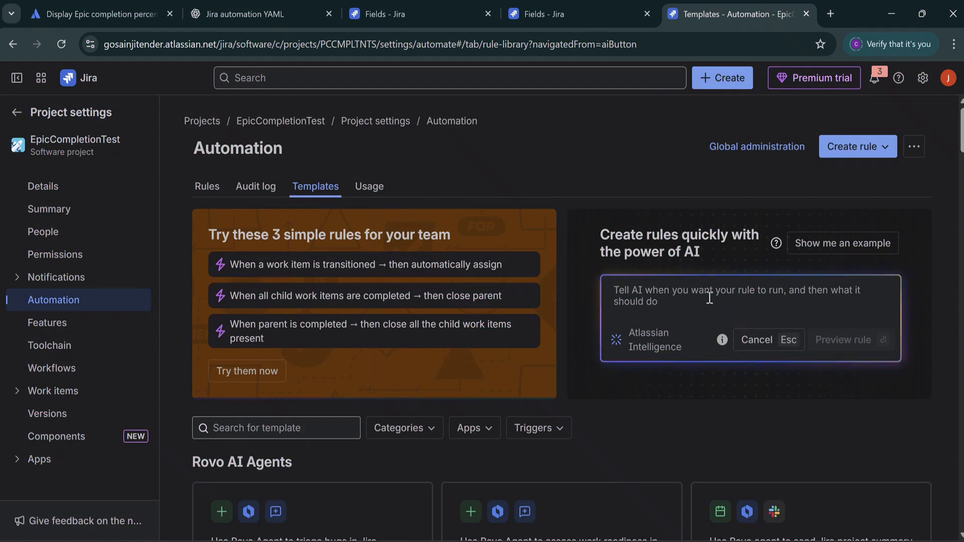
pyautogui.hotkey('ctrl', 'v')
pyautogui.moveTo(886, 416); pyautogui.dragTo(880, 488)
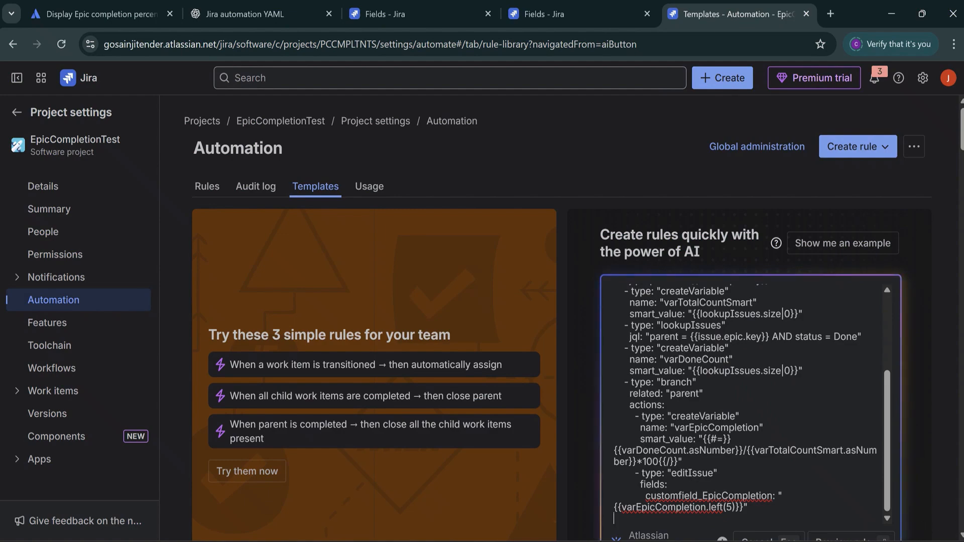
pyautogui.moveTo(961, 130); pyautogui.dragTo(960, 155)
pyautogui.click(843, 279)
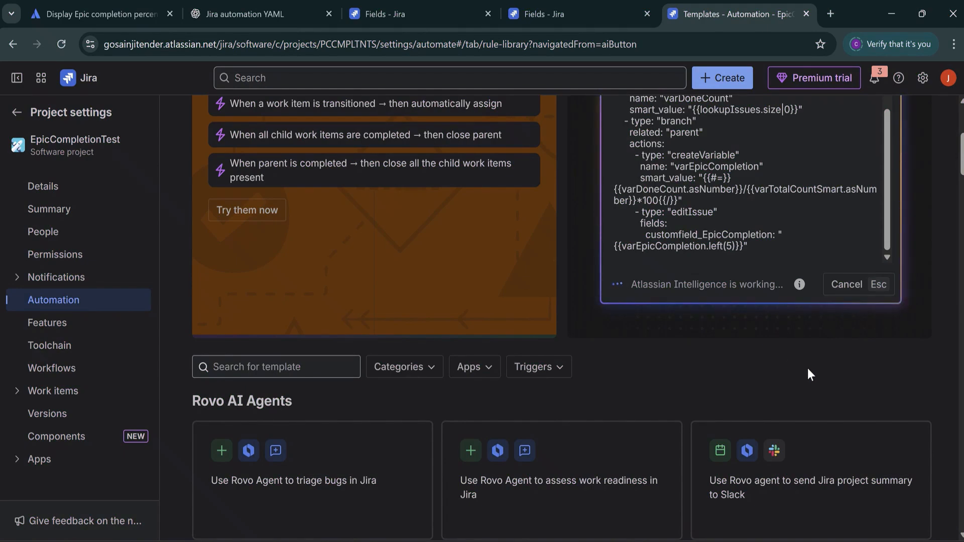
# Check the pasted YAML prompt and request the AI rule preview again
pyautogui.scroll(2, 890, 127)
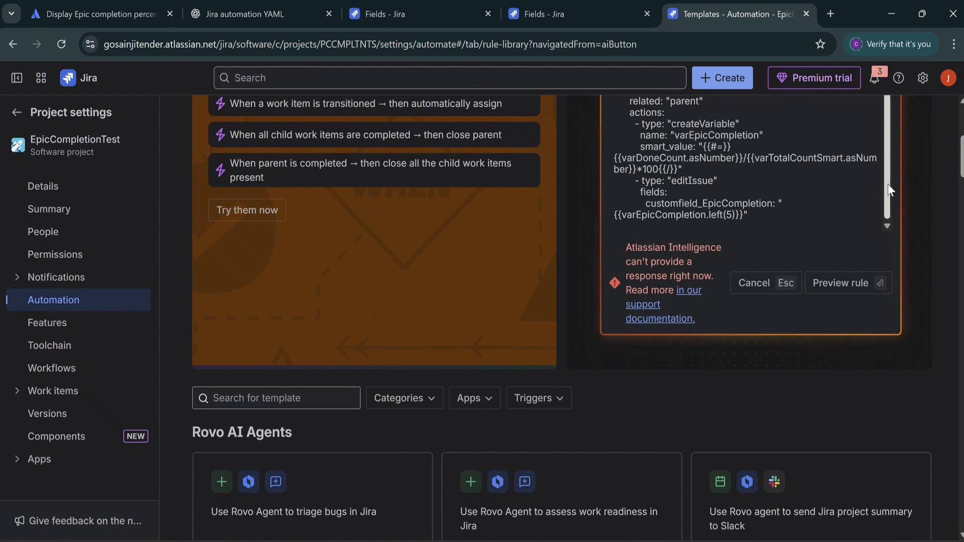
pyautogui.scroll(3, 887, 184)
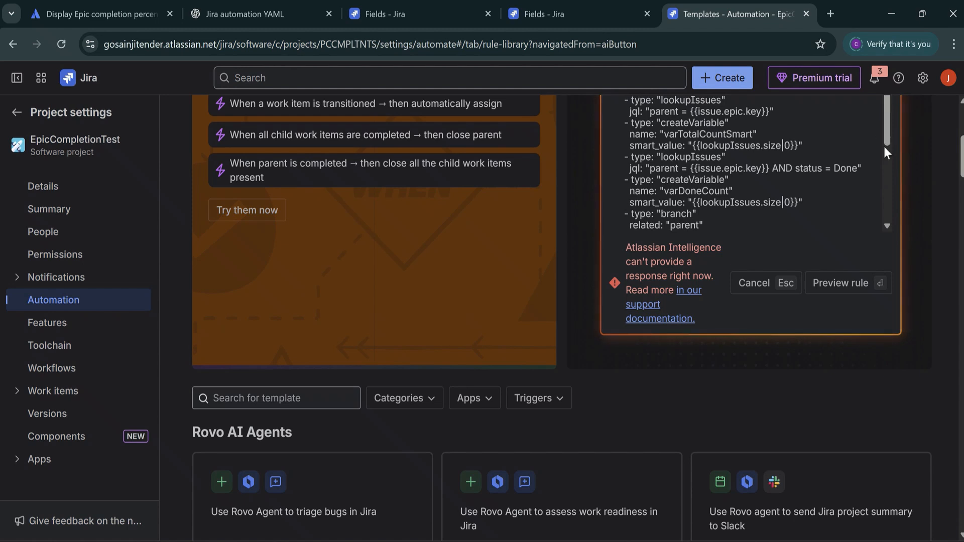
pyautogui.click(839, 284)
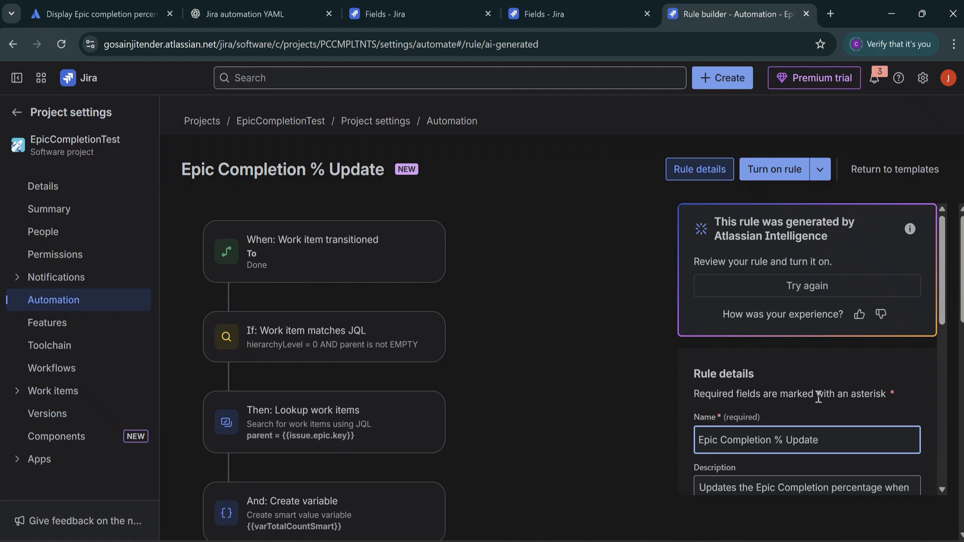
# Rename the generated automation rule to Epic Completion % Update Rule
pyautogui.click(837, 437)
pyautogui.write('Rule')
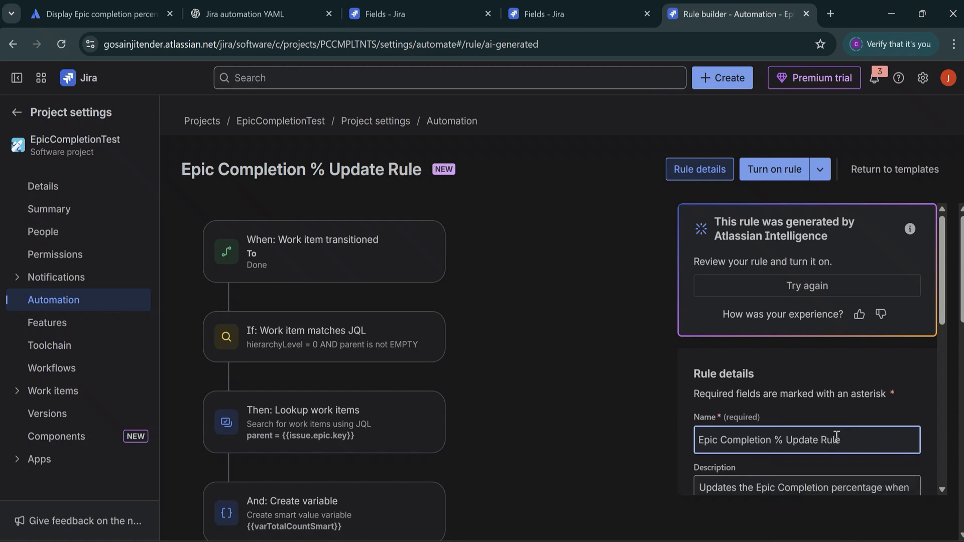
pyautogui.click(590, 271)
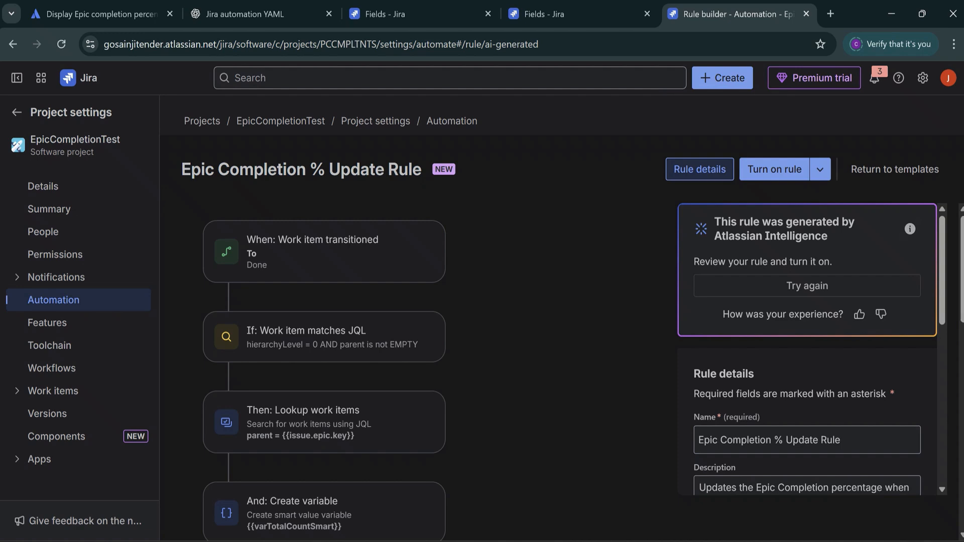
# Review the rule's components and replace customfield_EpicCompletion with the Epic Completion field in the Parent branch's Edit work item action
pyautogui.moveTo(943, 267); pyautogui.dragTo(946, 285)
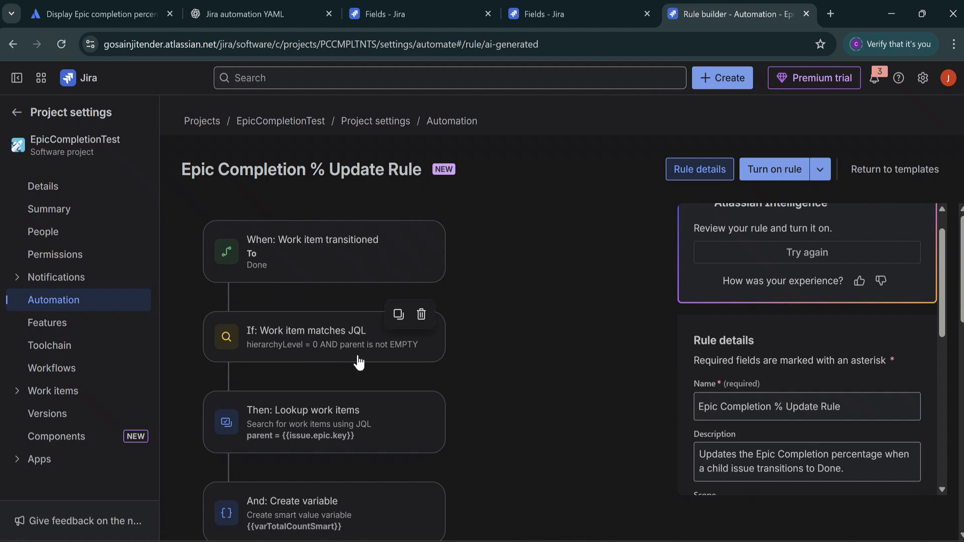
pyautogui.moveTo(942, 294); pyautogui.dragTo(942, 368)
pyautogui.moveTo(962, 303); pyautogui.dragTo(962, 366)
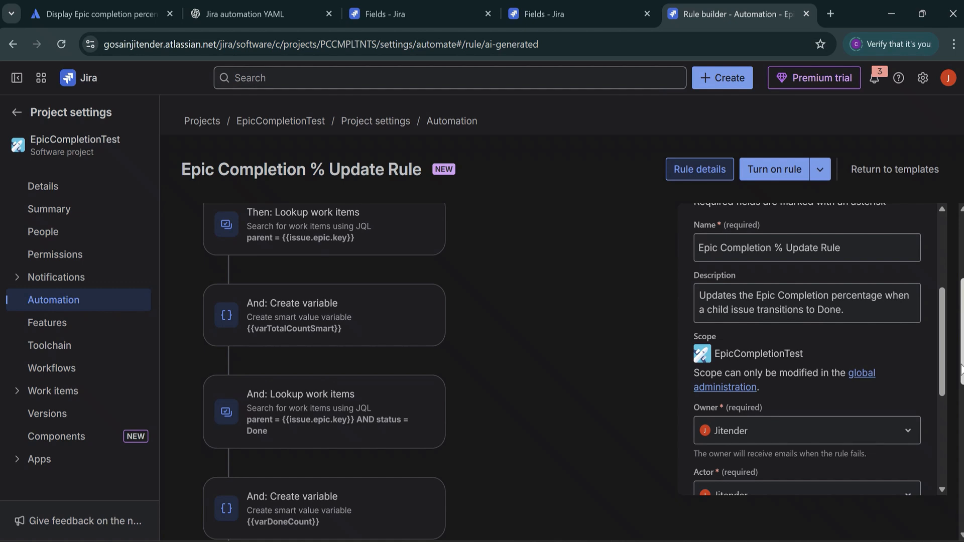
pyautogui.moveTo(962, 371); pyautogui.dragTo(962, 506)
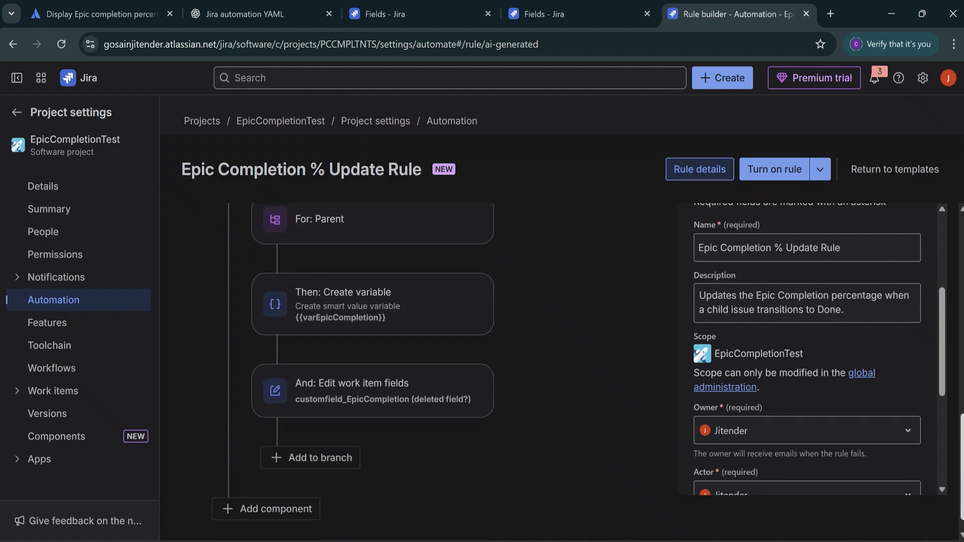
pyautogui.click(368, 400)
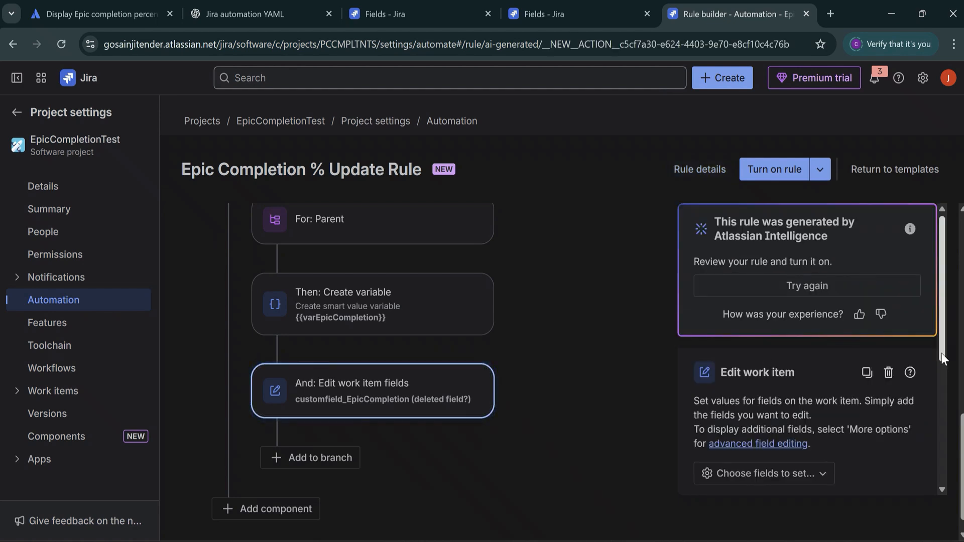
pyautogui.moveTo(942, 357); pyautogui.dragTo(944, 455)
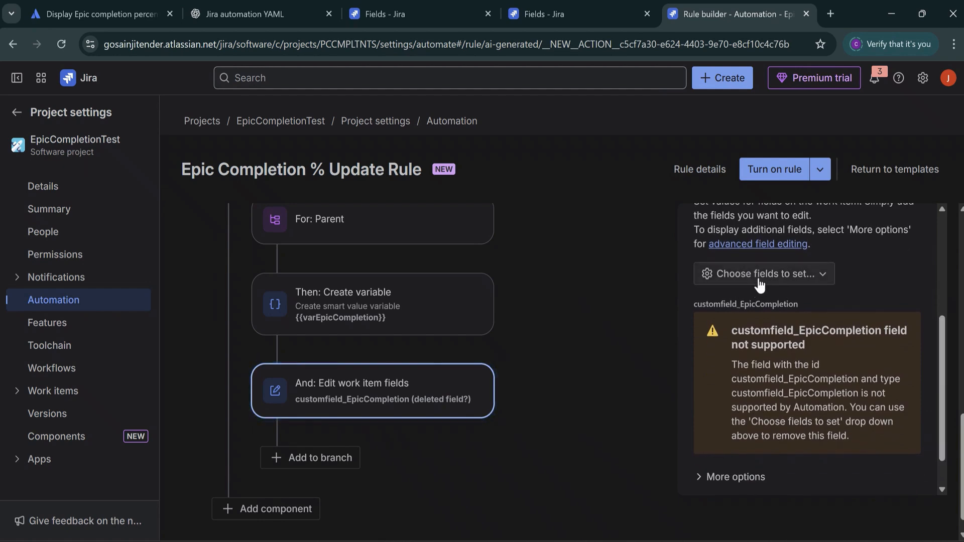
pyautogui.click(758, 282)
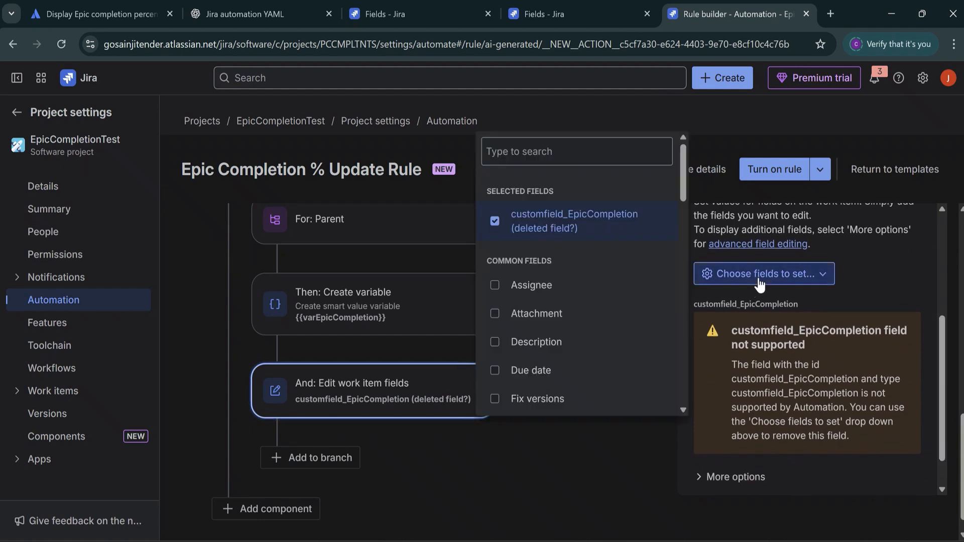
pyautogui.click(494, 221)
pyautogui.moveTo(686, 201); pyautogui.dragTo(680, 380)
pyautogui.click(552, 298)
pyautogui.click(619, 399)
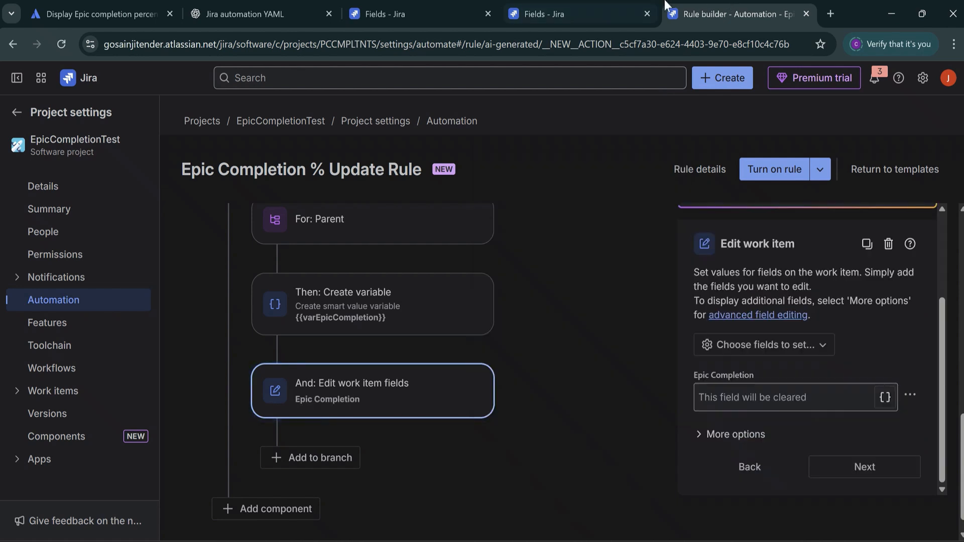
# Copy the smart value {{varEpicCompletion.left(5)}} from the Edit Issue instructions in the Atlassian support article
pyautogui.click(91, 14)
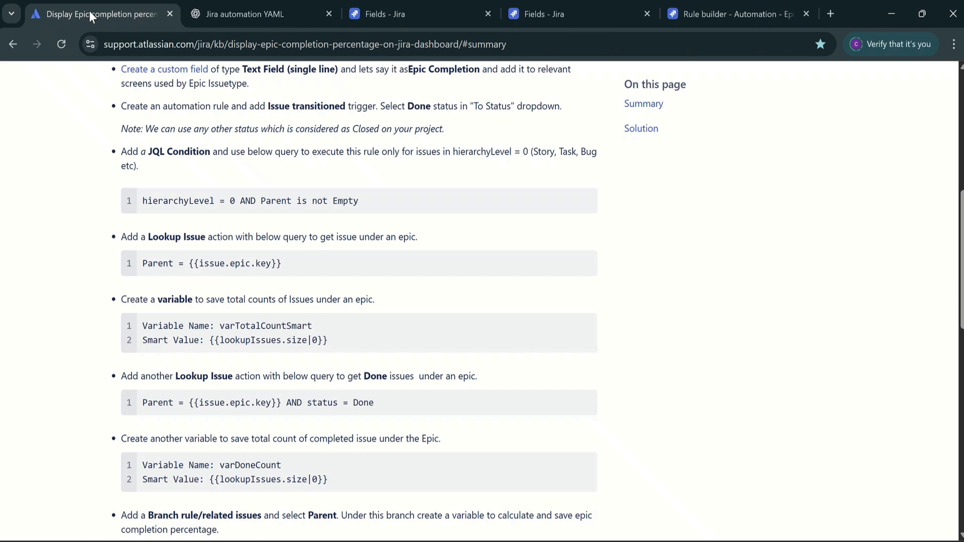
pyautogui.moveTo(956, 309); pyautogui.dragTo(960, 415)
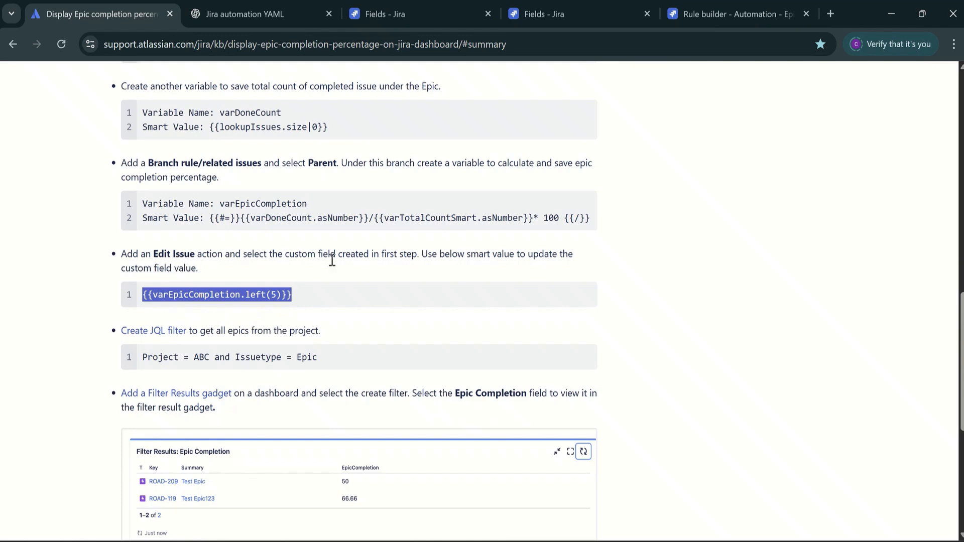
pyautogui.moveTo(316, 296); pyautogui.dragTo(145, 294)
pyautogui.click(145, 295)
pyautogui.moveTo(145, 301); pyautogui.dragTo(324, 303)
pyautogui.hotkey('ctrl', 'c')
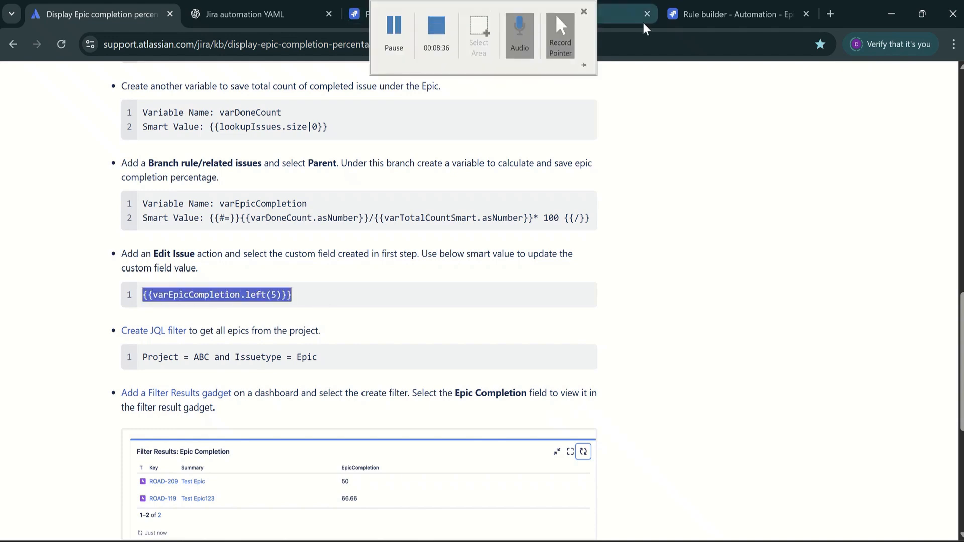
# Set Epic Completion to {{varEpicCompletion.left(5)}} in the rule's Edit work item action and proceed past that action
pyautogui.click(731, 14)
pyautogui.click(757, 394)
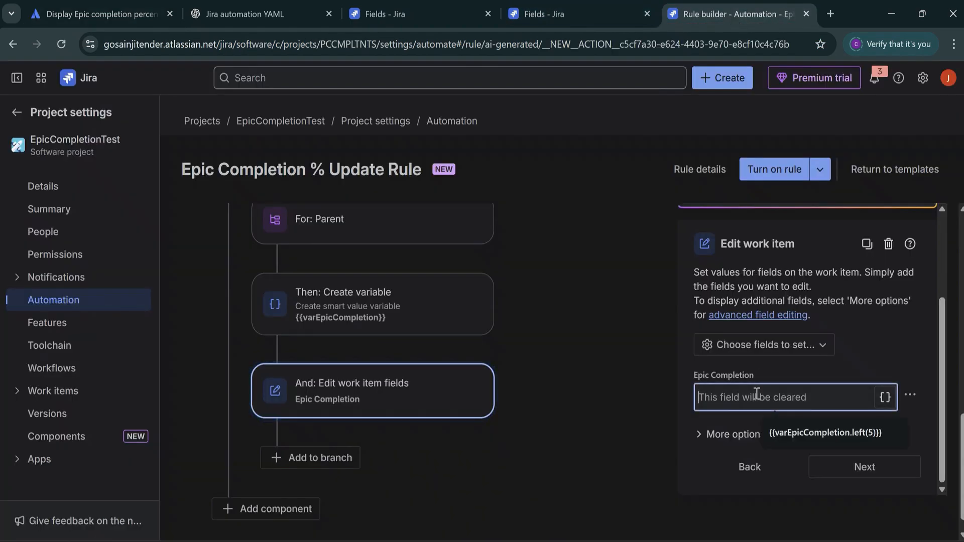
pyautogui.click(876, 432)
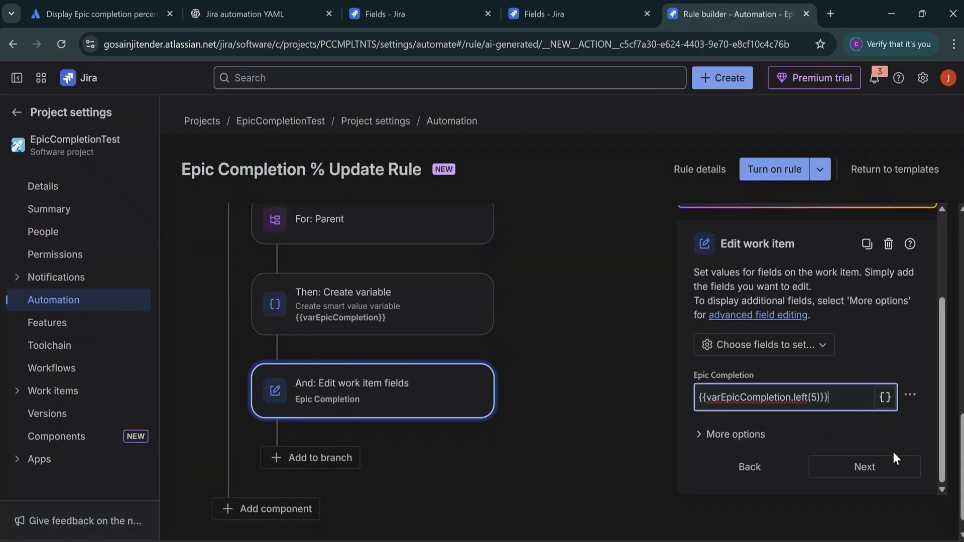
pyautogui.click(884, 477)
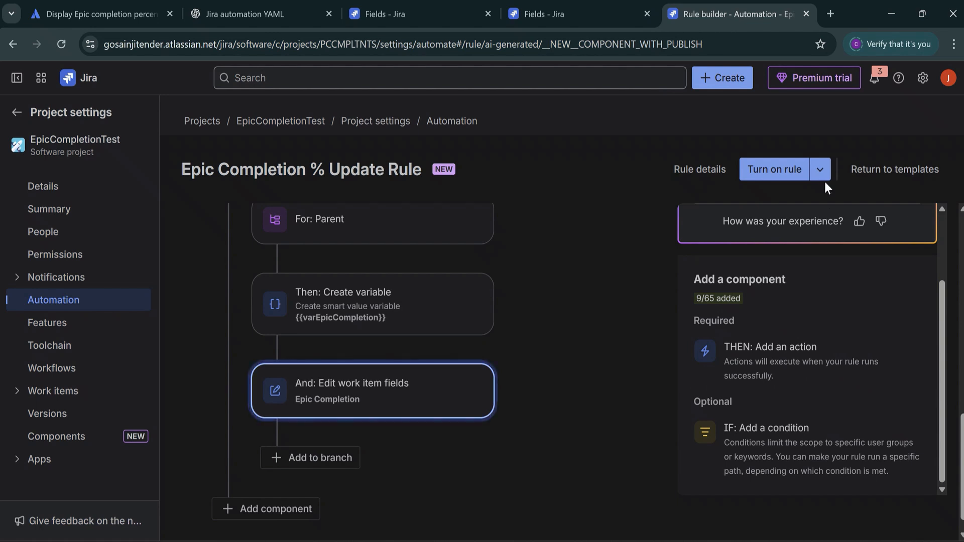
# Turn on the Epic Completion % Update Rule and return to the project's automation rules list
pyautogui.click(783, 168)
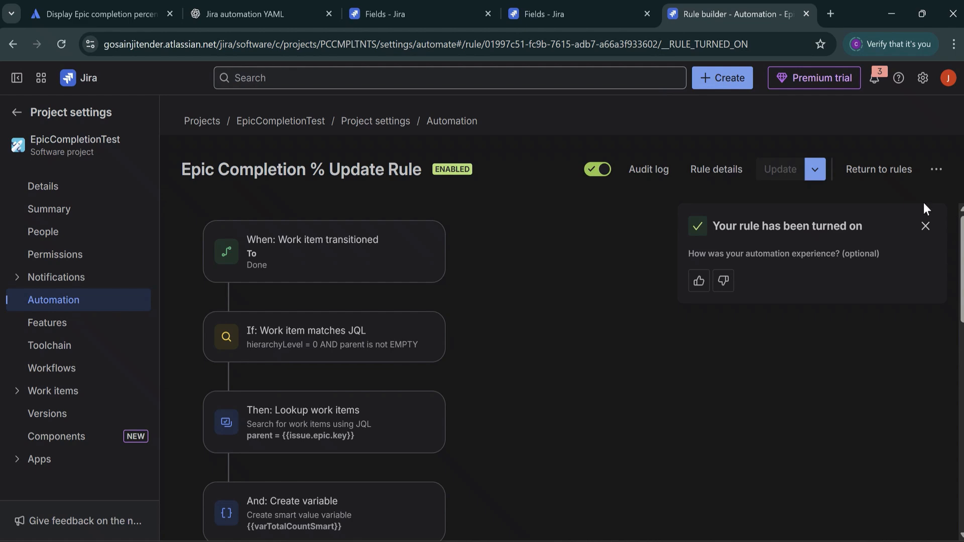
pyautogui.click(884, 178)
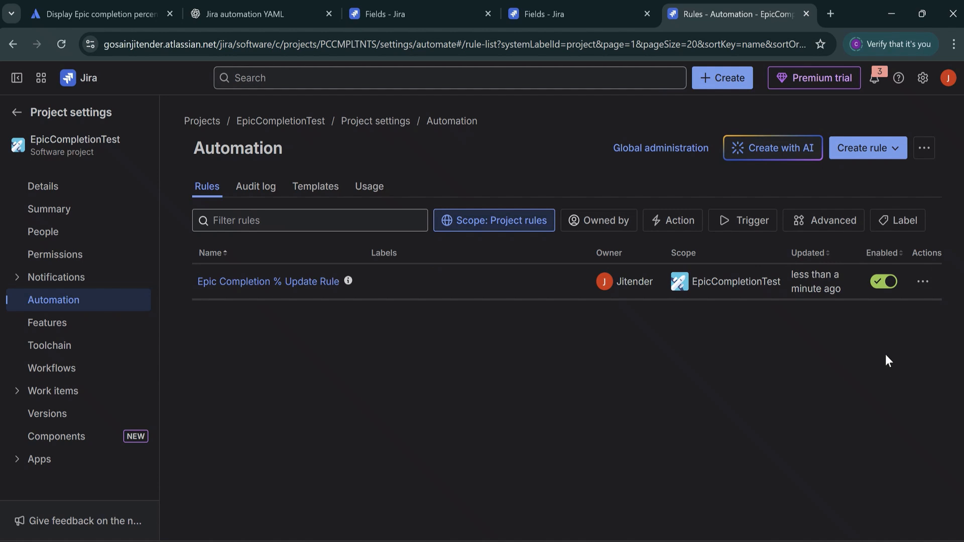
pyautogui.moveTo(722, 13); pyautogui.dragTo(418, 12)
# Open the PCCMPLTNTS board's backlog from the Fields page and close the duplicate Fields browser tab
pyautogui.click(577, 15)
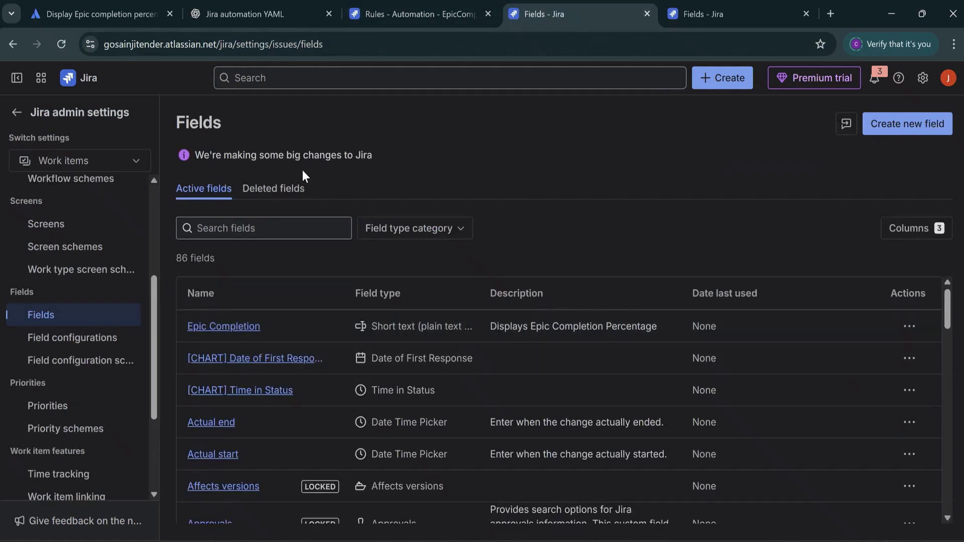
pyautogui.click(17, 112)
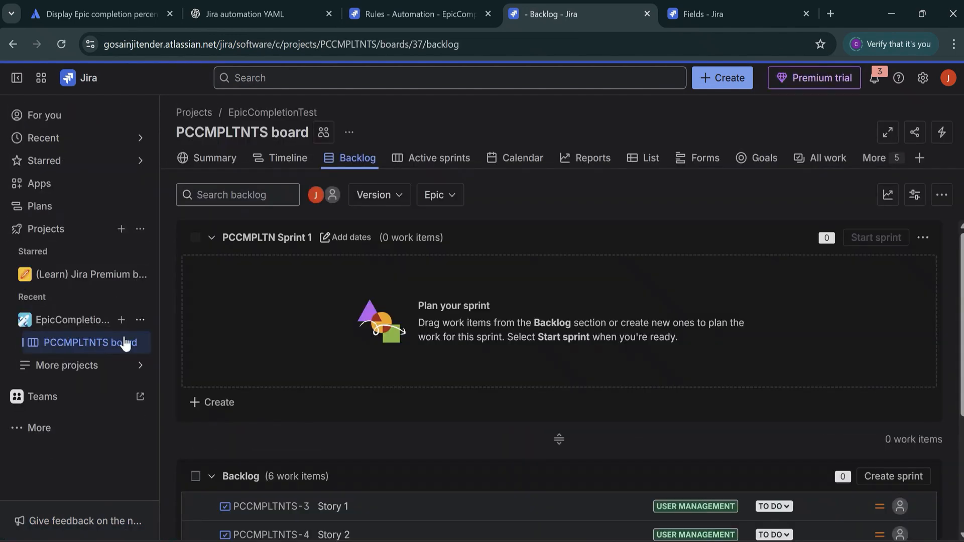
pyautogui.click(71, 344)
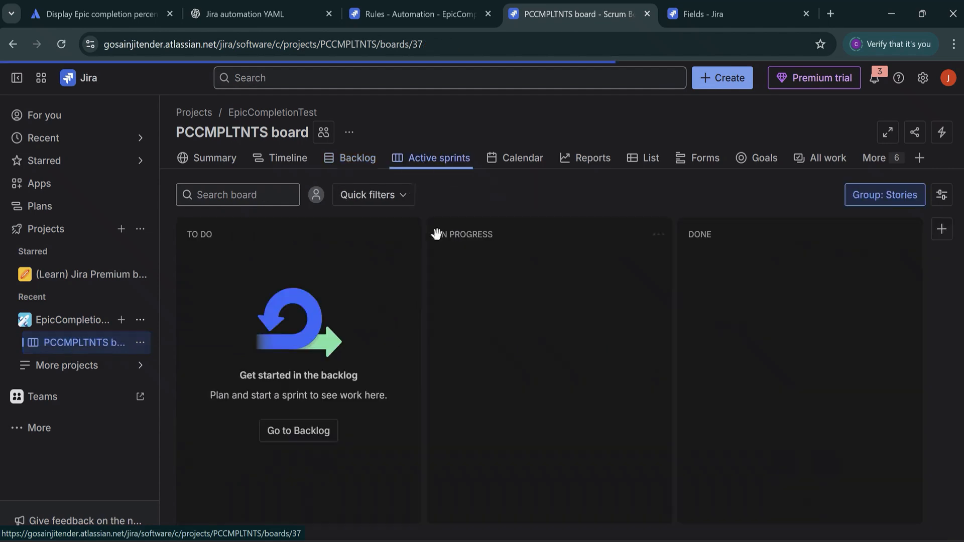
pyautogui.click(354, 158)
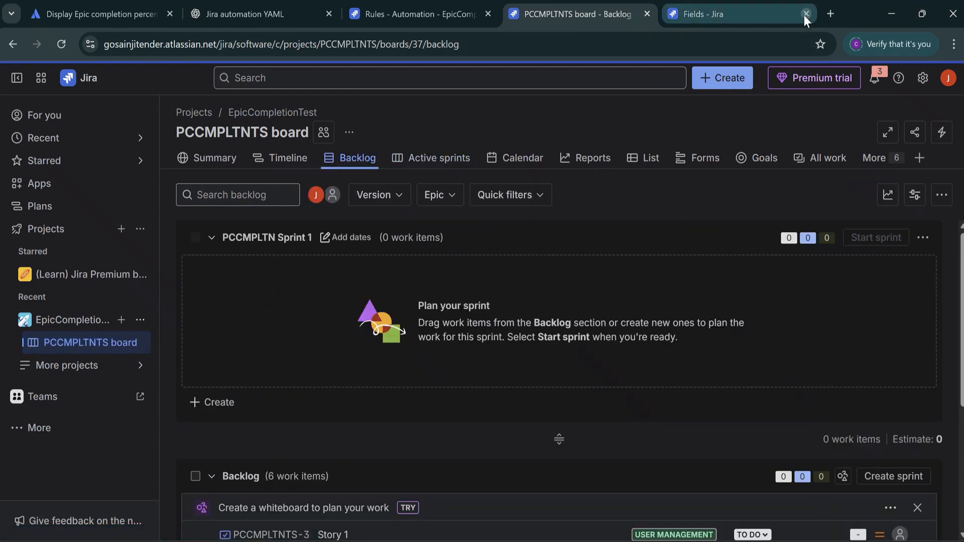
pyautogui.click(807, 14)
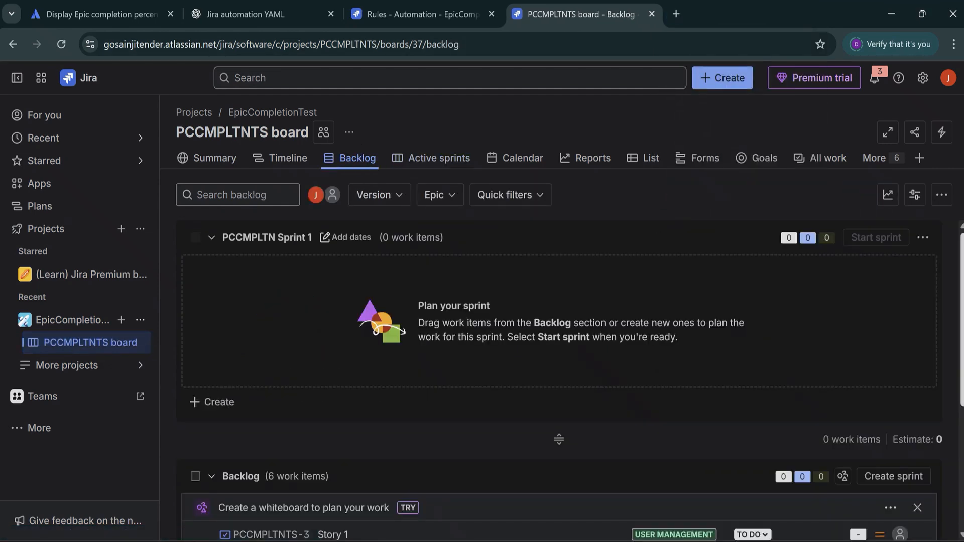
# Change the status of Story 1 in the backlog to Done
pyautogui.moveTo(962, 342); pyautogui.dragTo(962, 442)
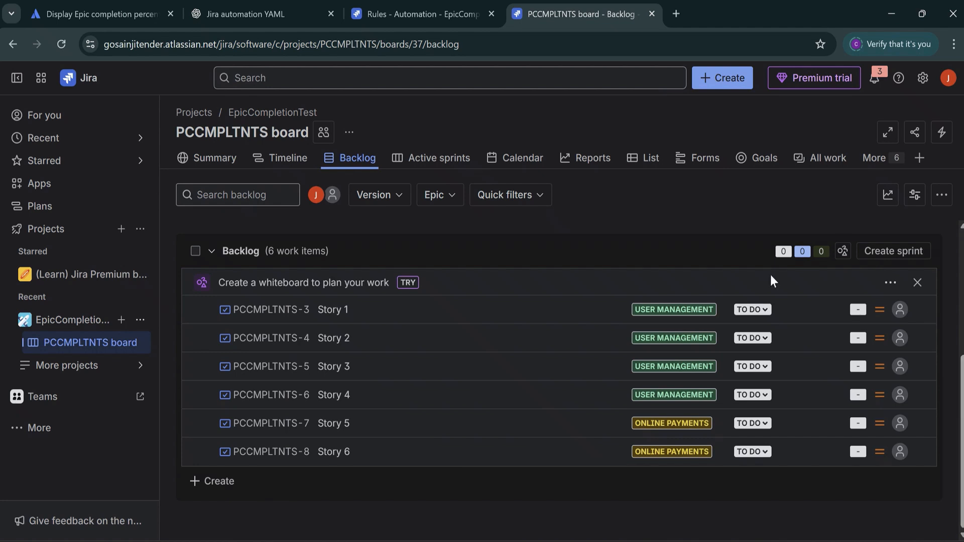
pyautogui.click(752, 310)
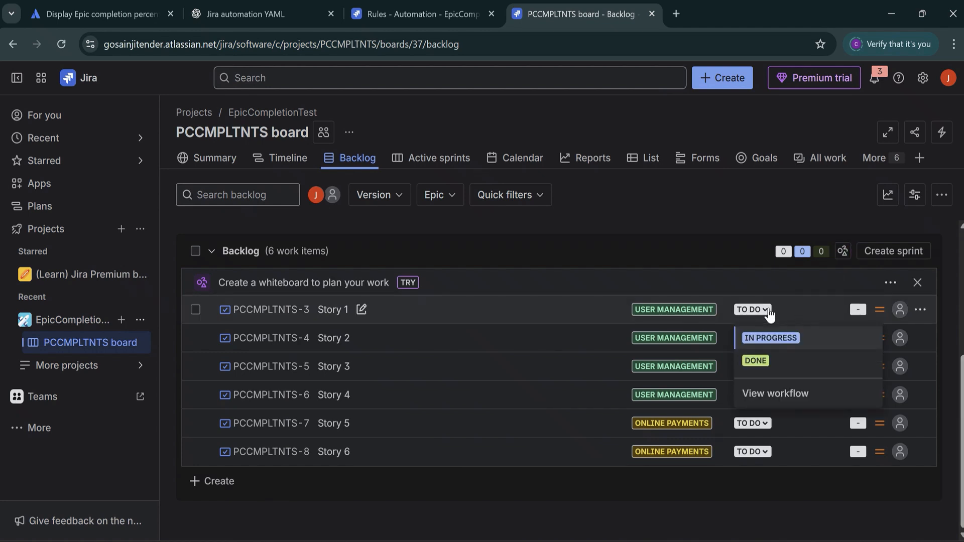
pyautogui.click(758, 363)
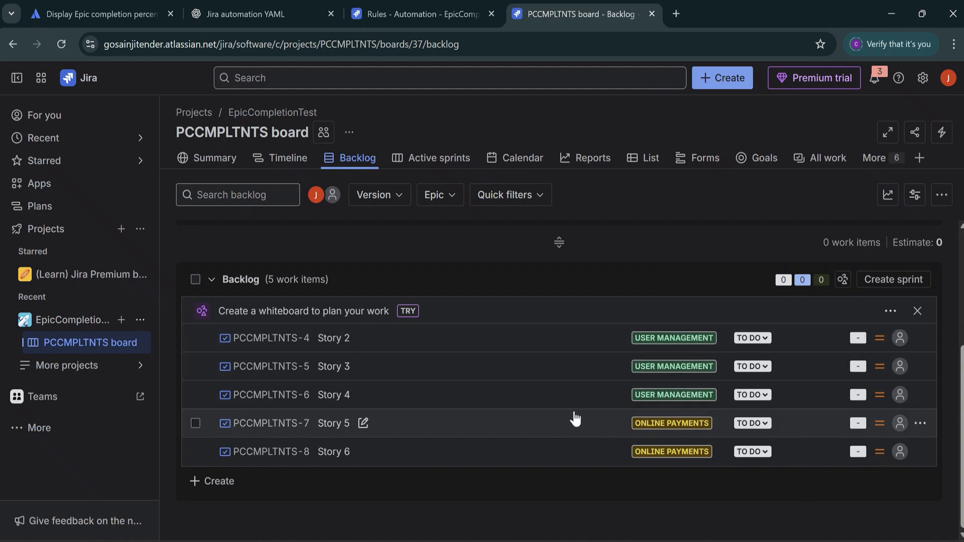
# Open the project's All work view in a new browser tab and switch to it
pyautogui.rightClick(821, 158)
pyautogui.click(715, 177)
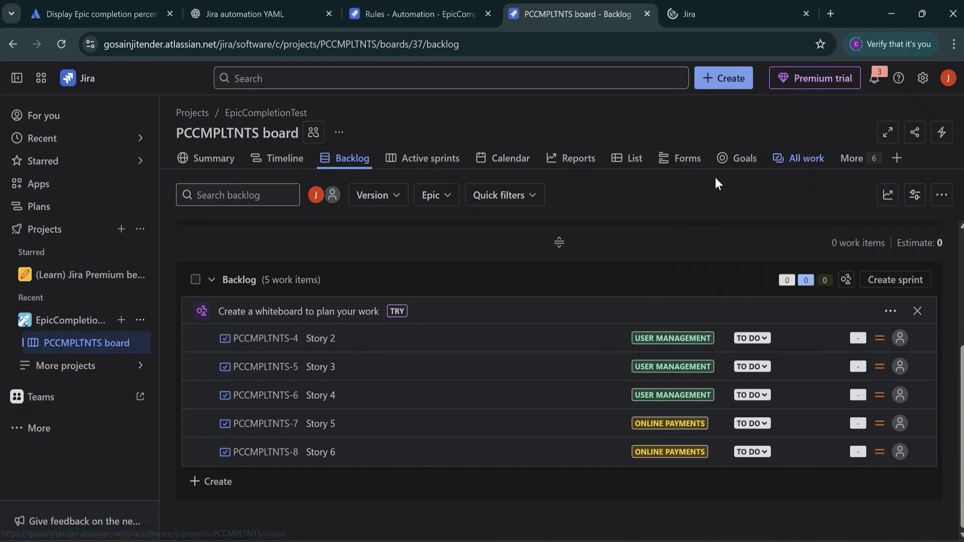
pyautogui.click(724, 10)
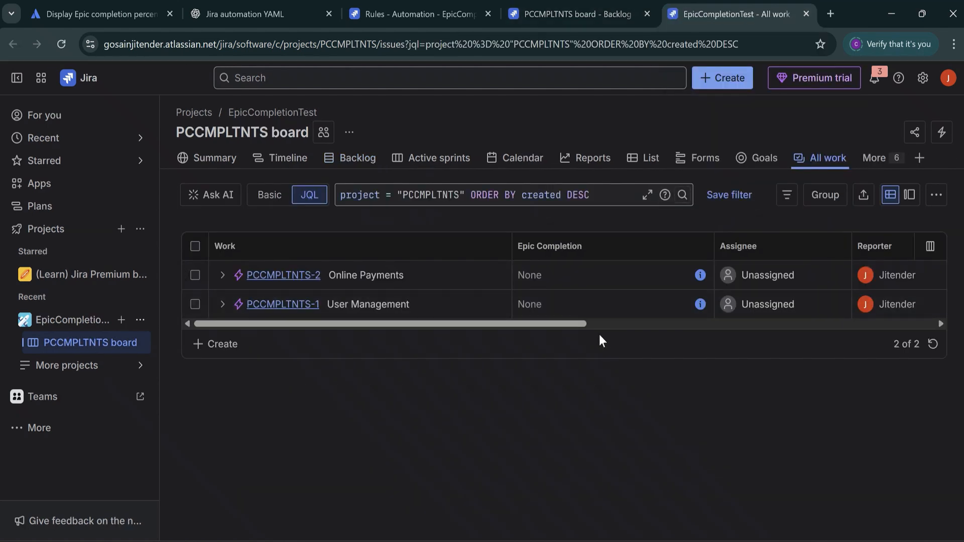
# Check the epics' Epic Completion column and the "Epic" entries in the column settings, and reload the All work list
pyautogui.moveTo(574, 323); pyautogui.dragTo(416, 334)
pyautogui.click(701, 247)
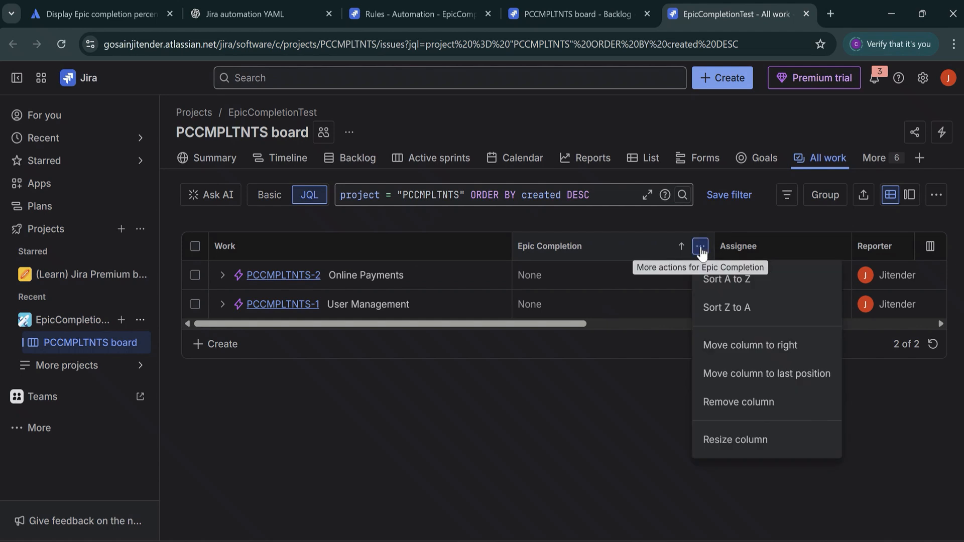
pyautogui.moveTo(571, 326); pyautogui.dragTo(930, 312)
pyautogui.click(930, 248)
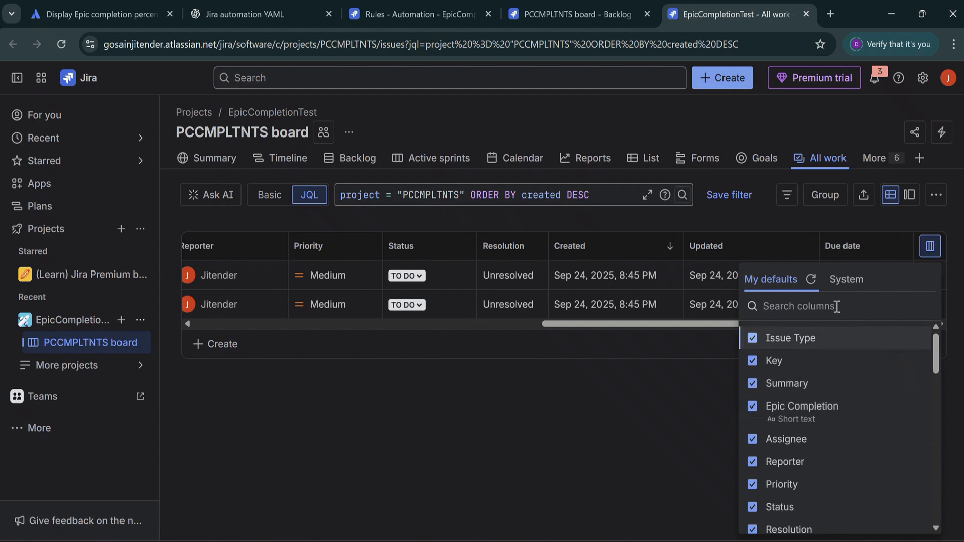
pyautogui.write('Epic')
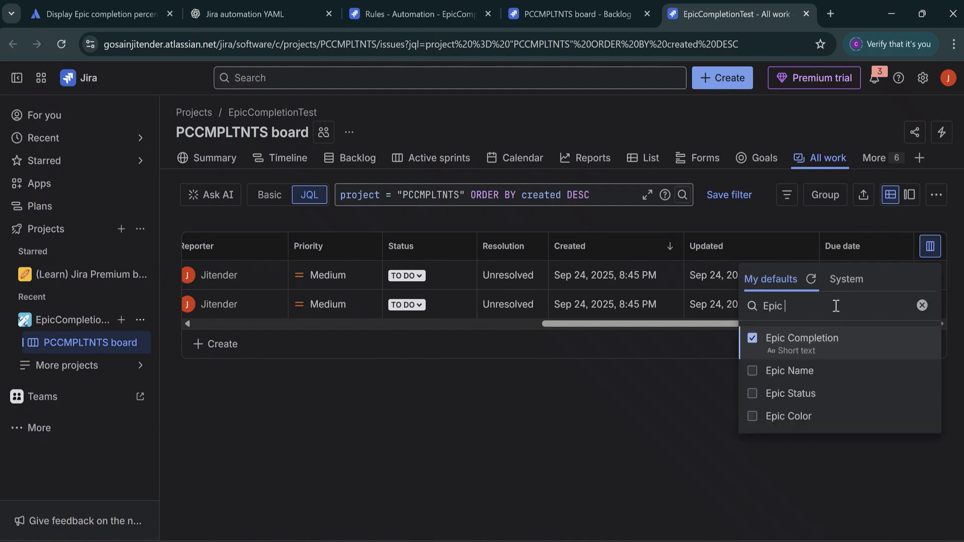
pyautogui.click(713, 396)
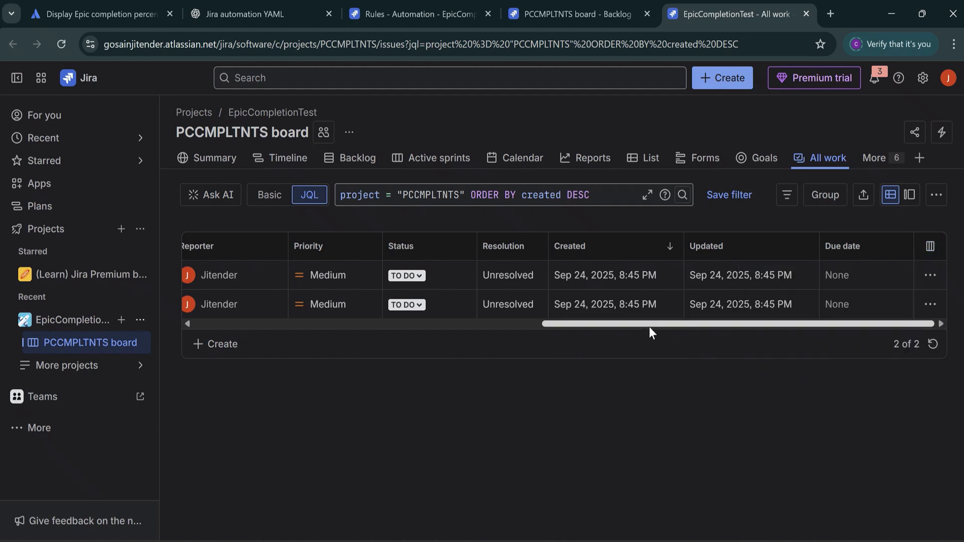
pyautogui.moveTo(648, 326); pyautogui.dragTo(296, 324)
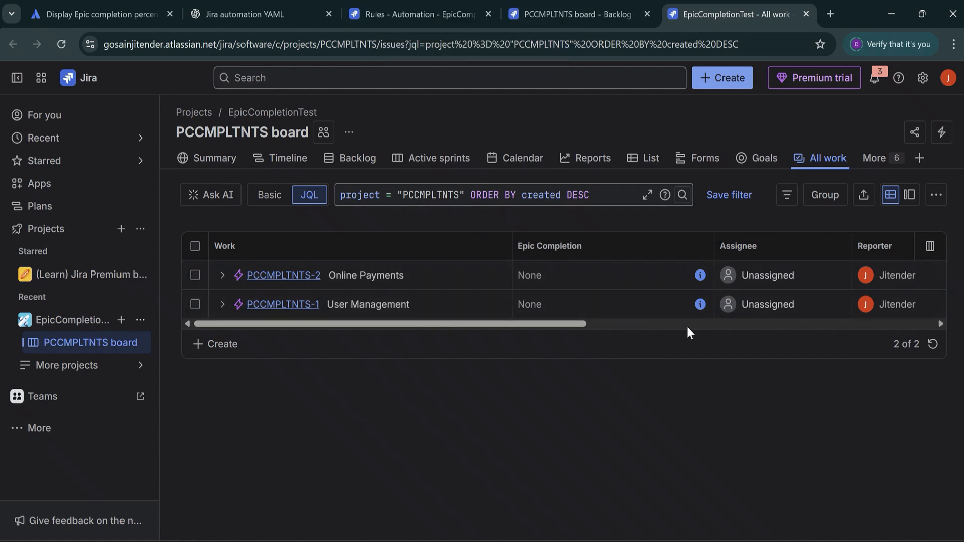
pyautogui.click(61, 45)
# Reload the project's automation rules list and open the audit log of the Epic Completion % Update Rule
pyautogui.click(418, 17)
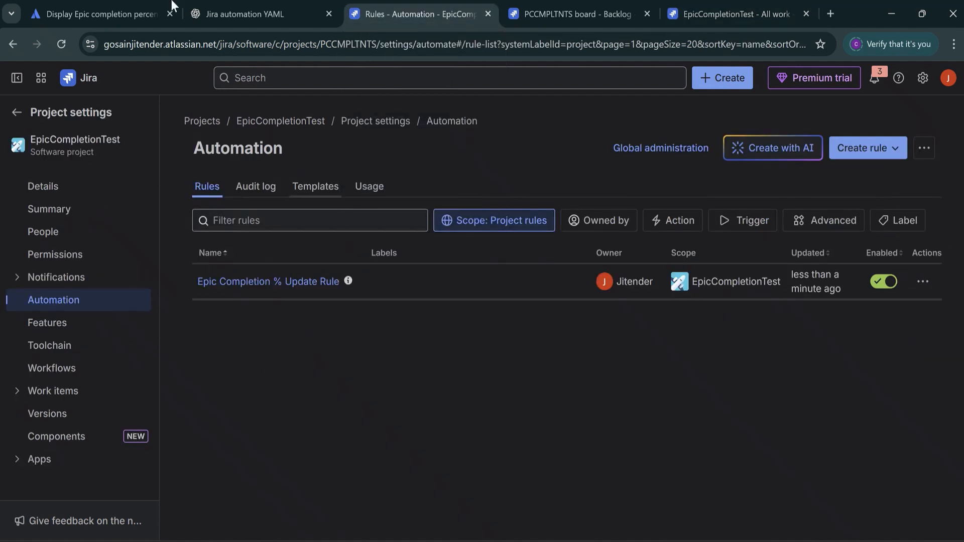
pyautogui.click(62, 44)
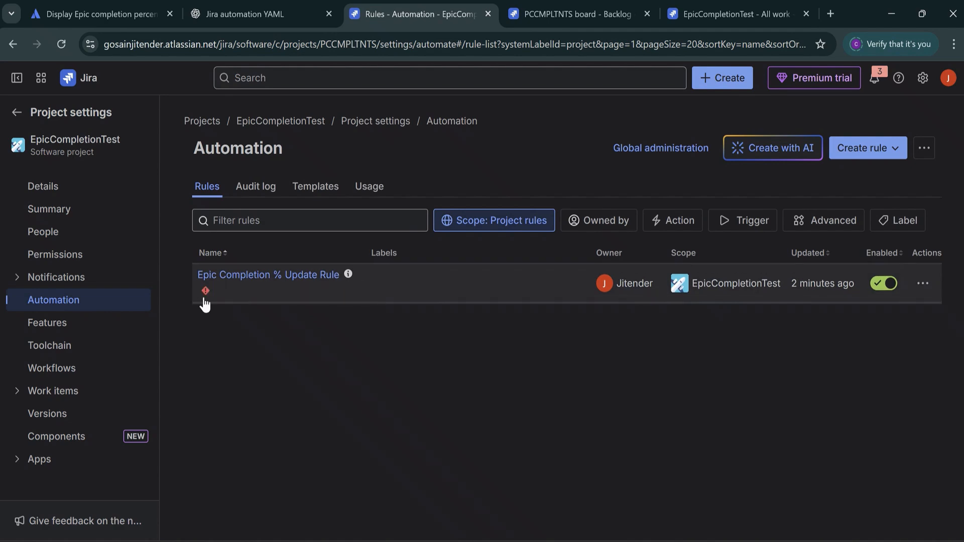
pyautogui.click(204, 295)
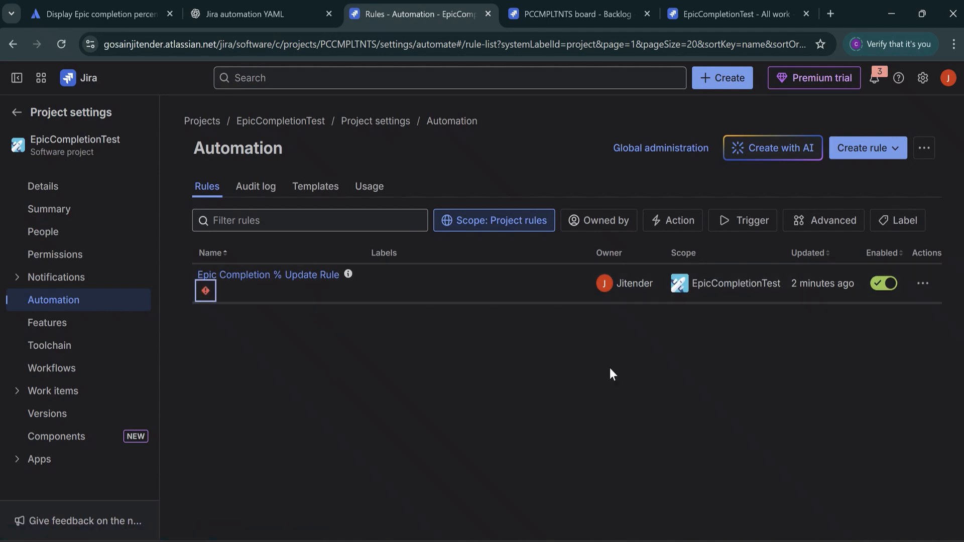
pyautogui.click(205, 292)
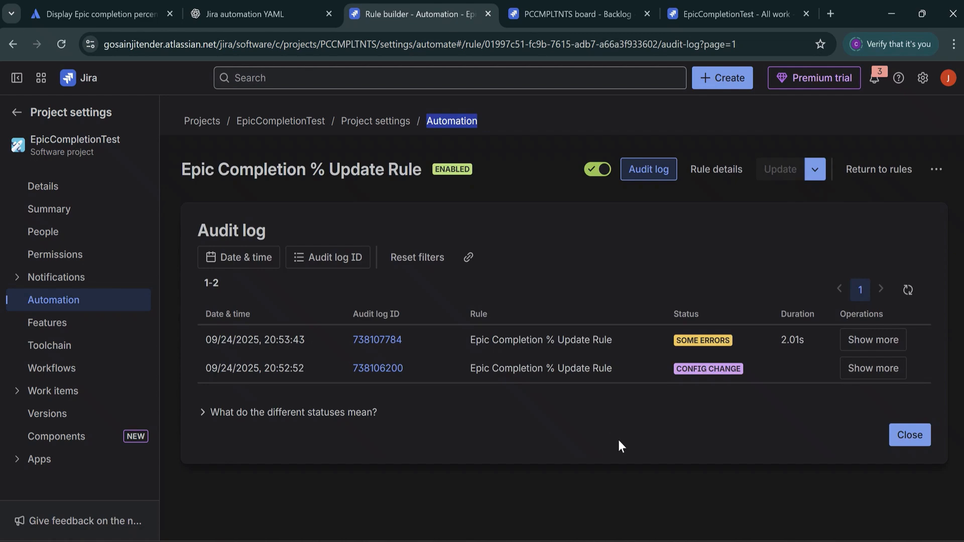
# Examine the details of the rule's latest run down to the branch's Edit work item action, and close the audit log
pyautogui.click(872, 341)
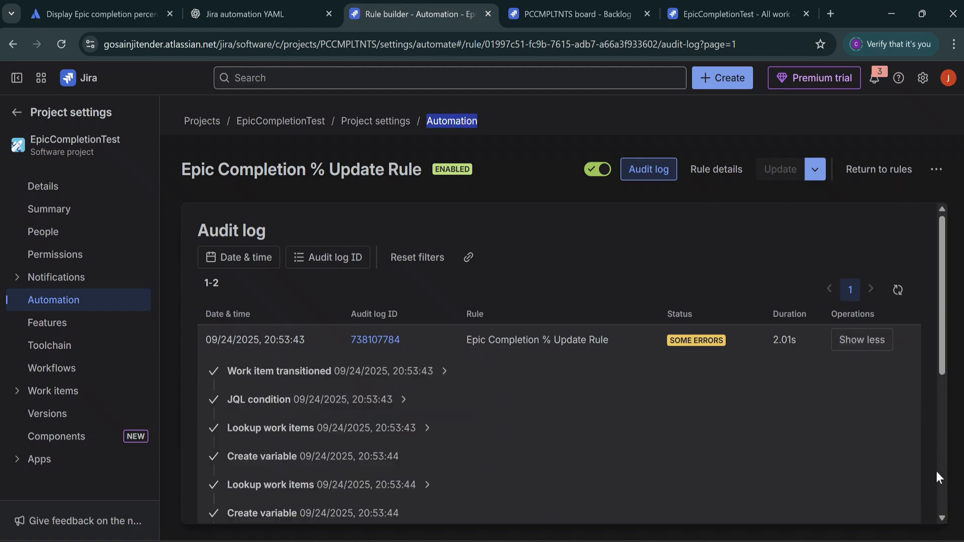
pyautogui.moveTo(940, 363); pyautogui.dragTo(938, 493)
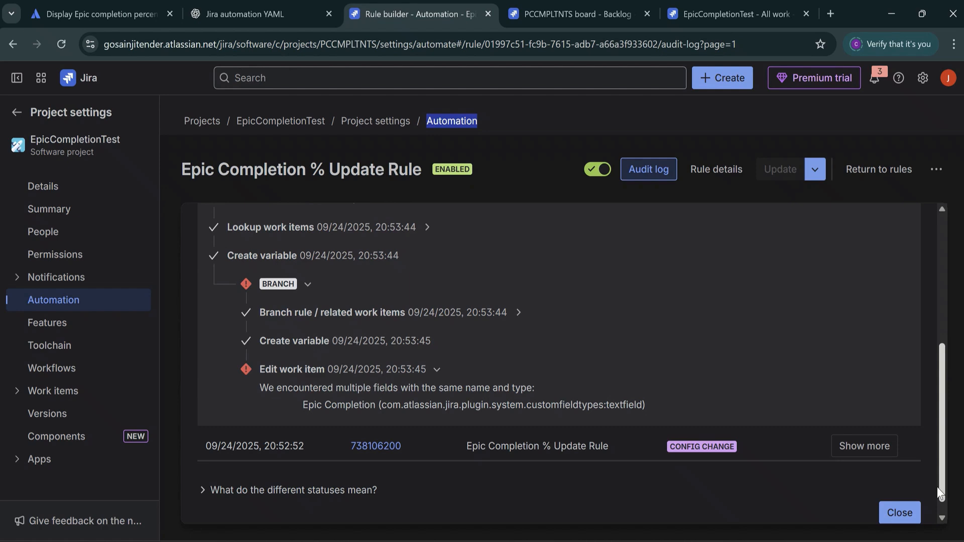
pyautogui.moveTo(937, 490); pyautogui.dragTo(940, 508)
pyautogui.click(899, 495)
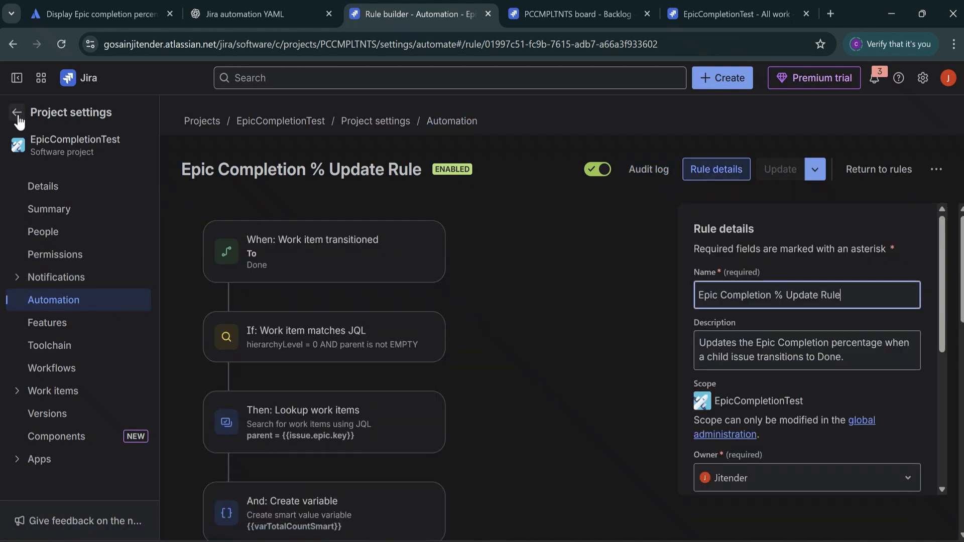
# Open the work item Fields settings of the EpicCompletionTest project
pyautogui.click(52, 390)
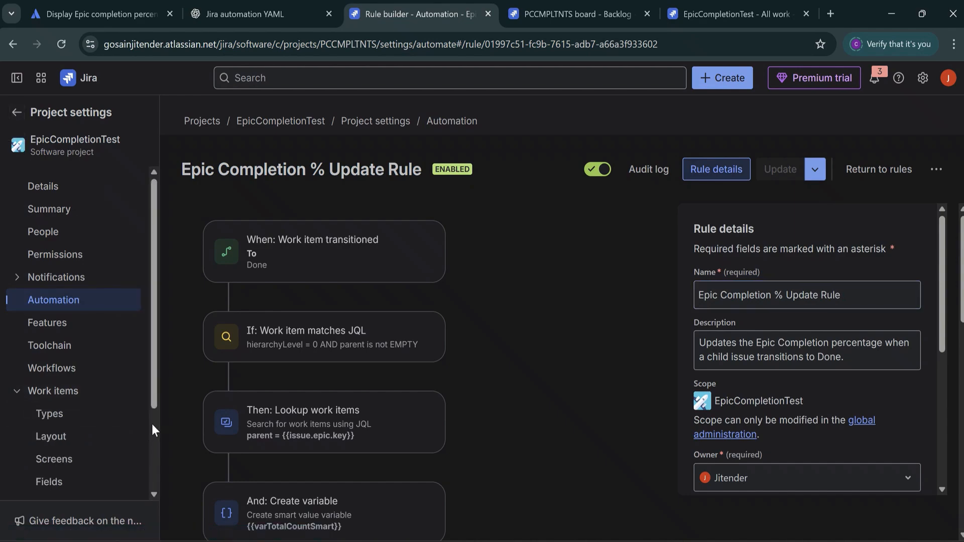
pyautogui.scroll(-3, 152, 426)
pyautogui.scroll(1, 151, 422)
pyautogui.click(49, 379)
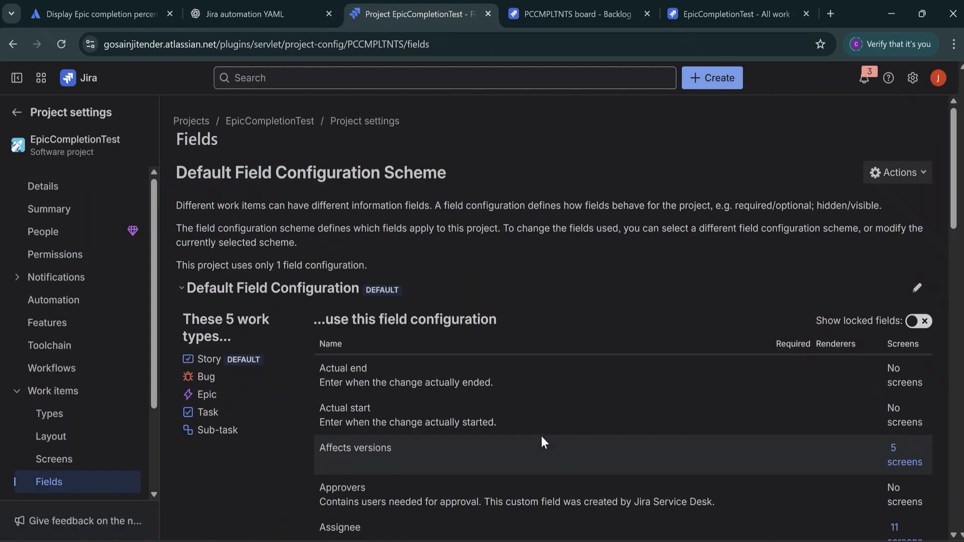
# Open the Default Field Configuration for editing and go from there to the Fields list in Jira admin settings
pyautogui.click(914, 177)
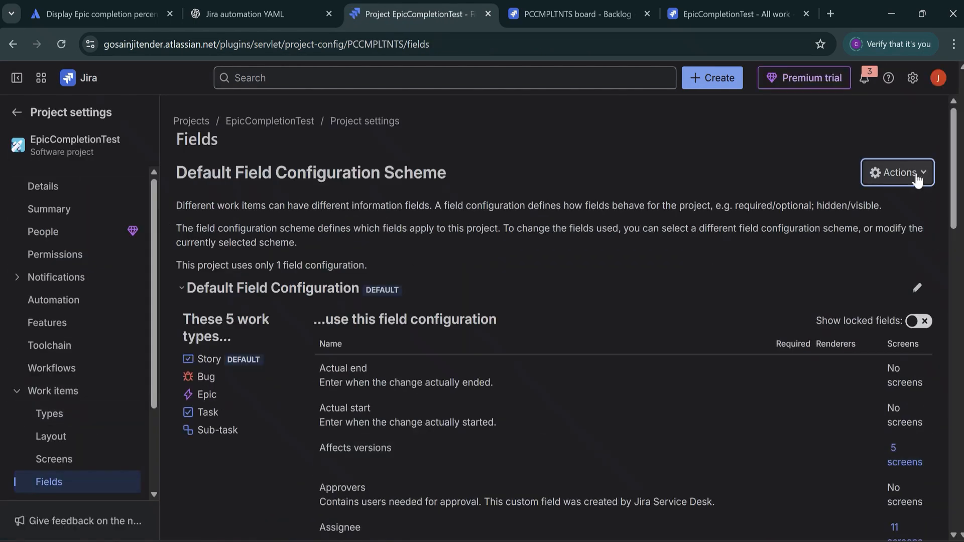
pyautogui.click(874, 207)
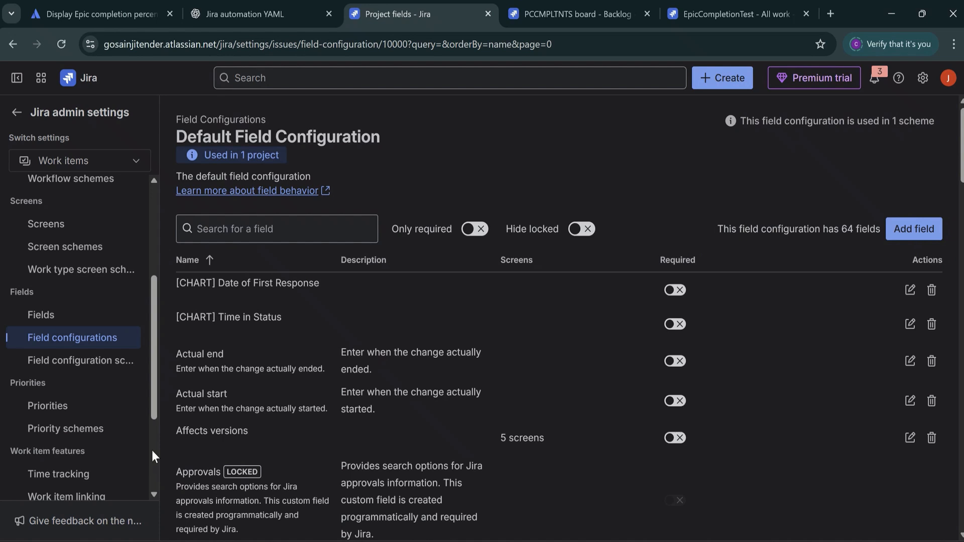
pyautogui.click(44, 318)
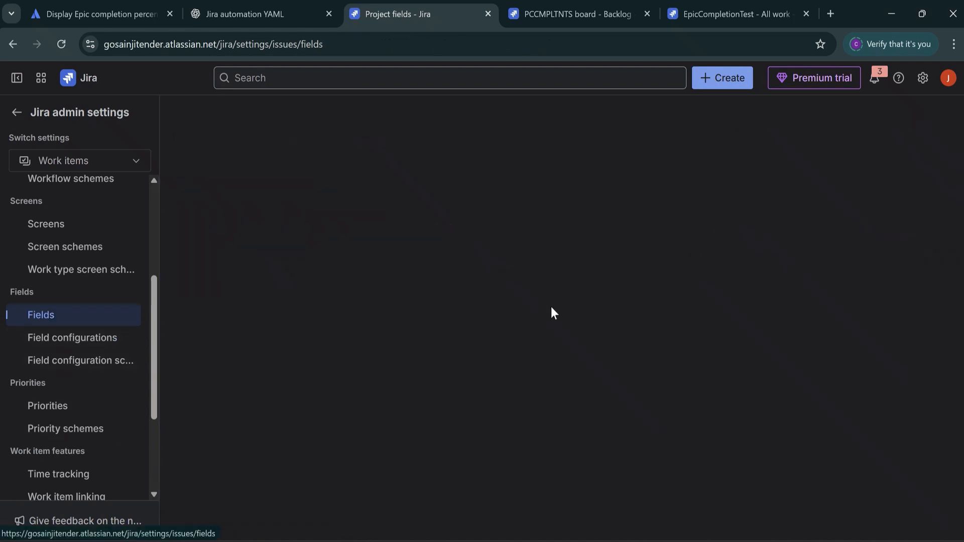
# Search the fields for Epic and delete the duplicate Epic Completion field described as "Displays Epic Completion Percentage"
pyautogui.click(254, 224)
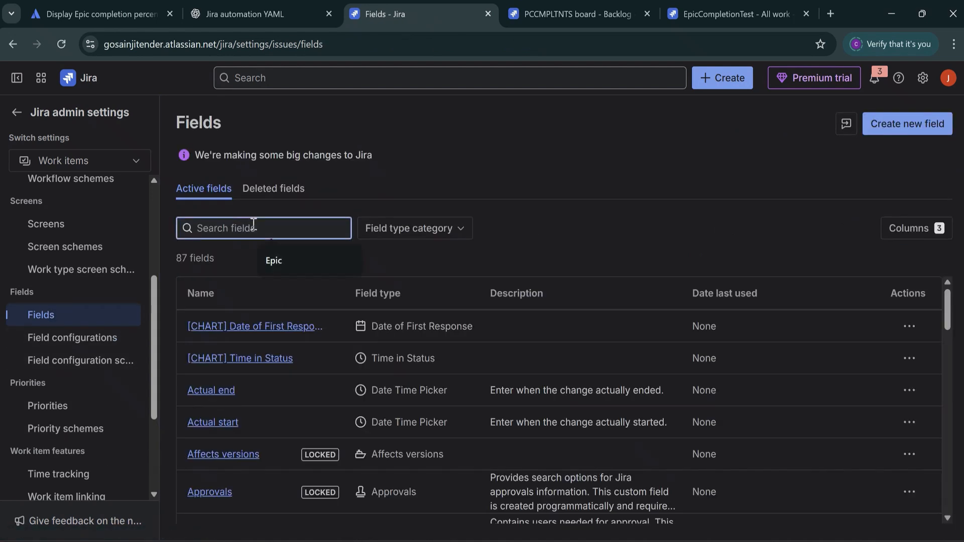
pyautogui.write('Epic')
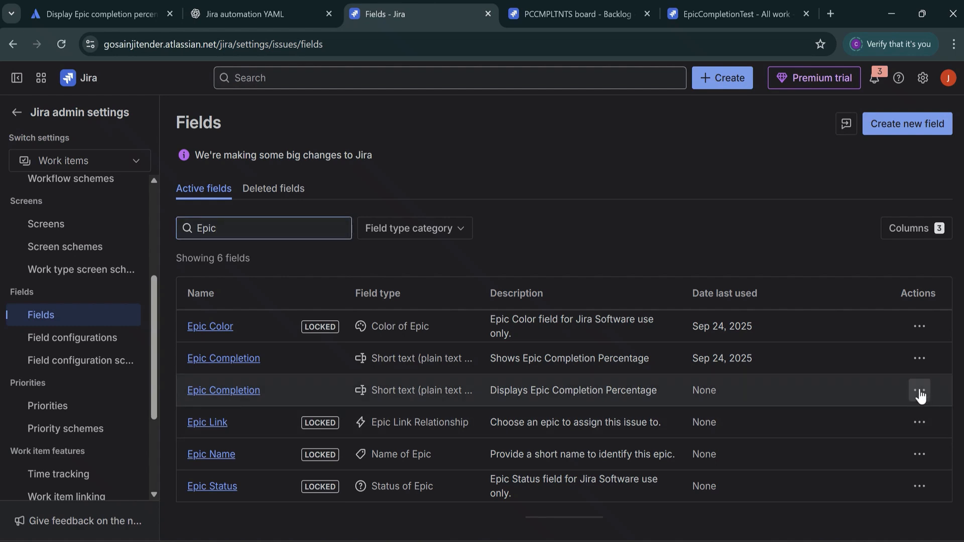
pyautogui.click(920, 391)
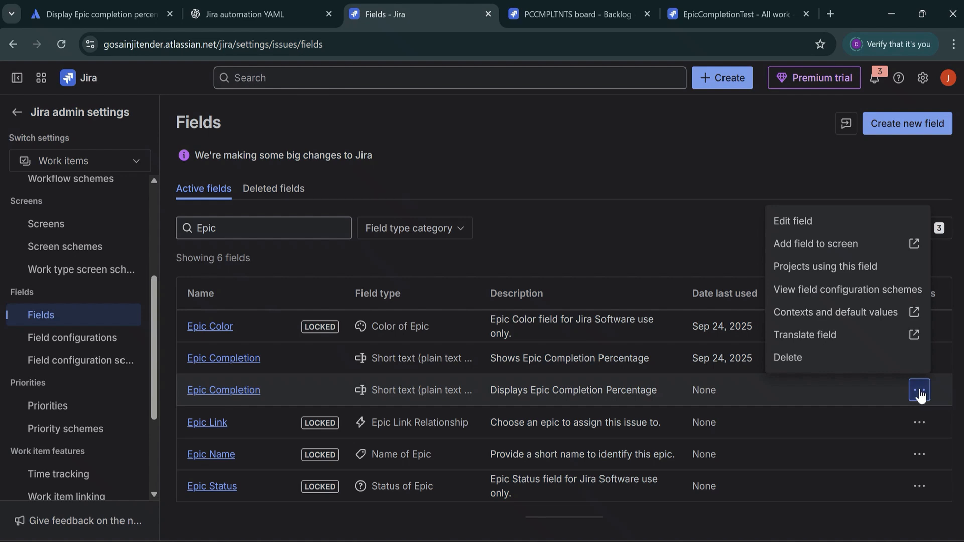
pyautogui.click(800, 359)
pyautogui.click(644, 254)
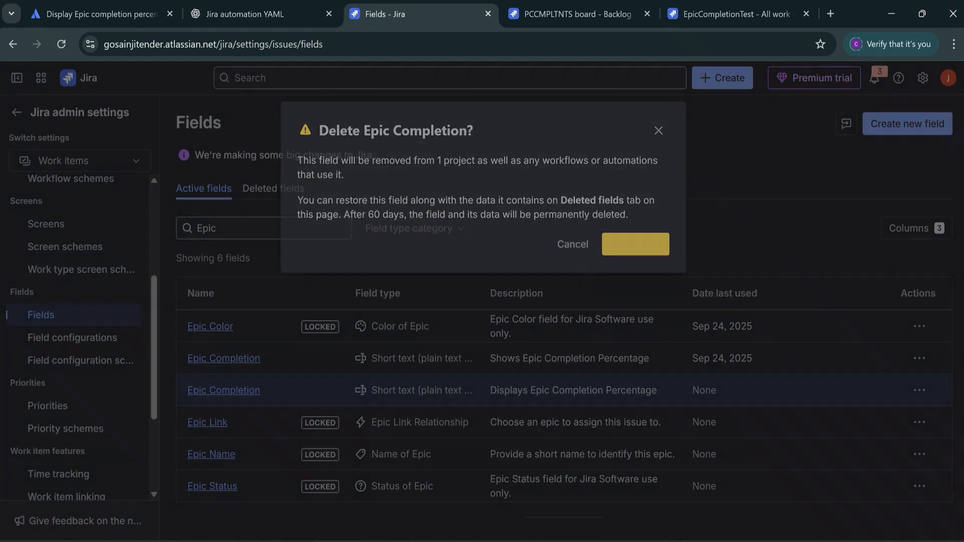
pyautogui.click(302, 439)
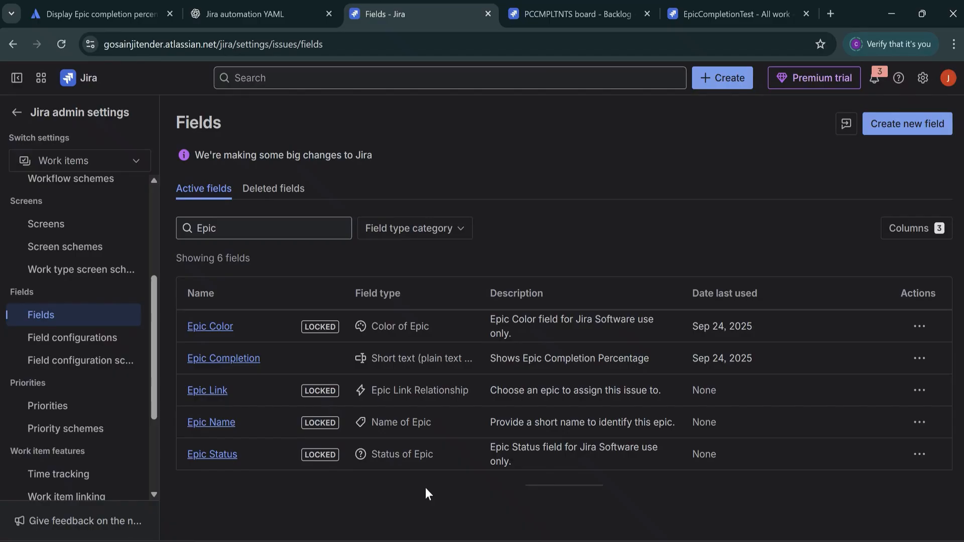
# Check which screens the remaining Epic Completion field is associated with, and return to the Fields list
pyautogui.click(919, 360)
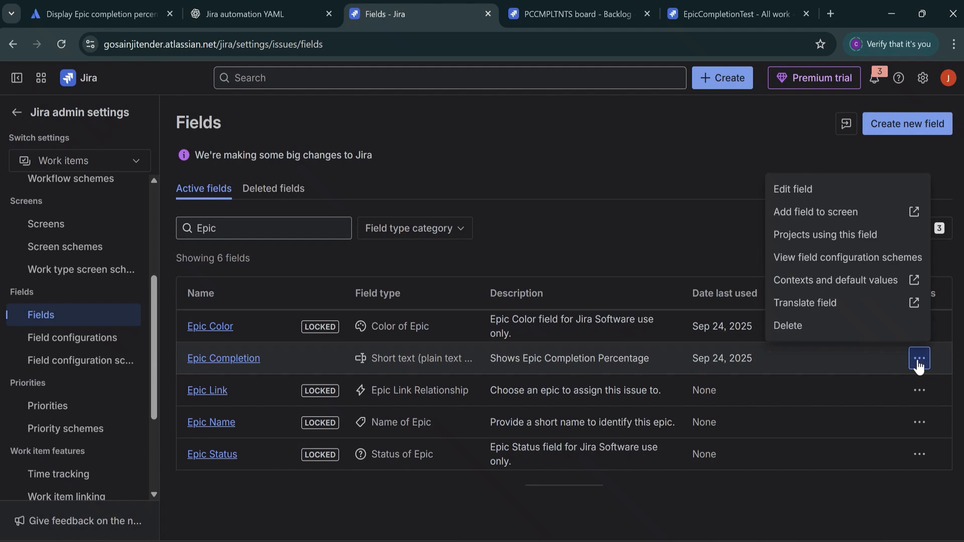
pyautogui.click(820, 210)
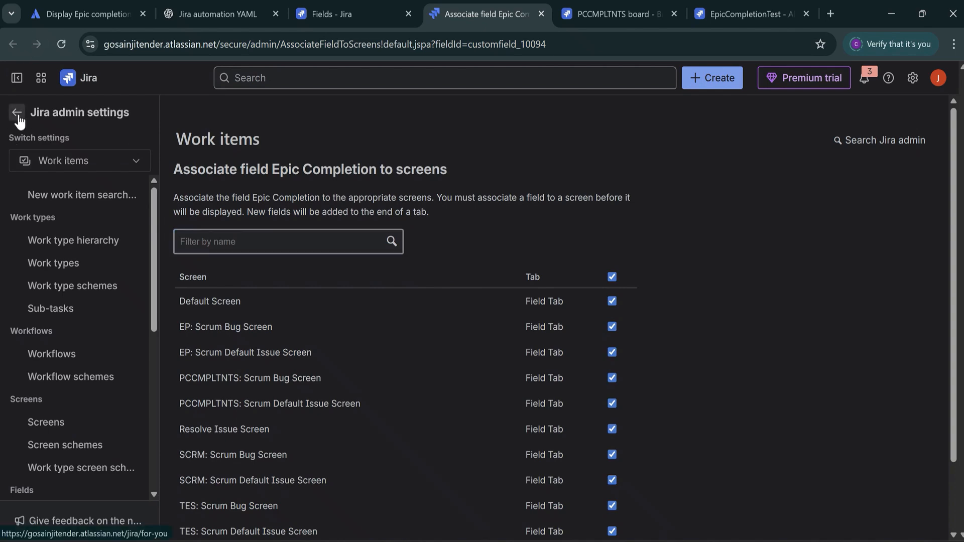
pyautogui.click(541, 14)
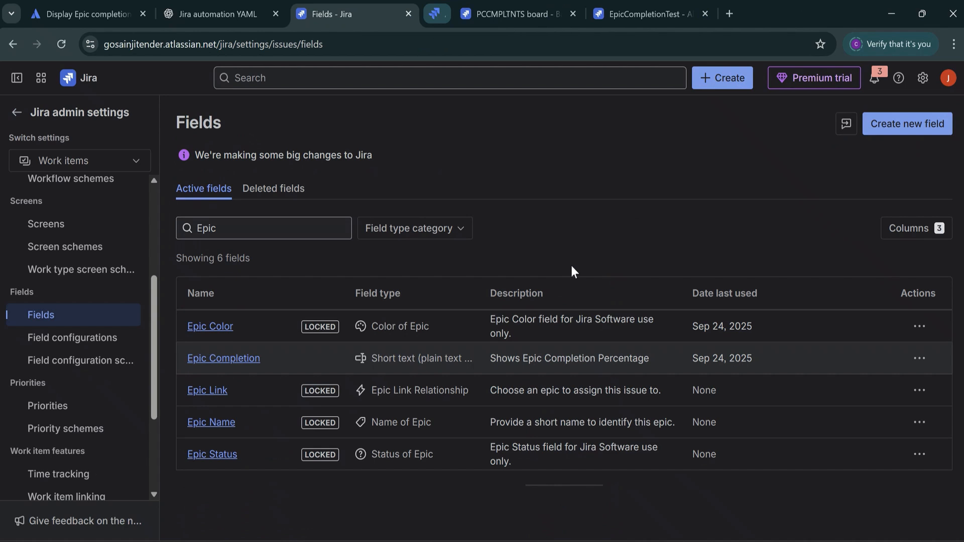
# Narrow the field search to Epic Completion and look through the work item settings categories
pyautogui.click(253, 227)
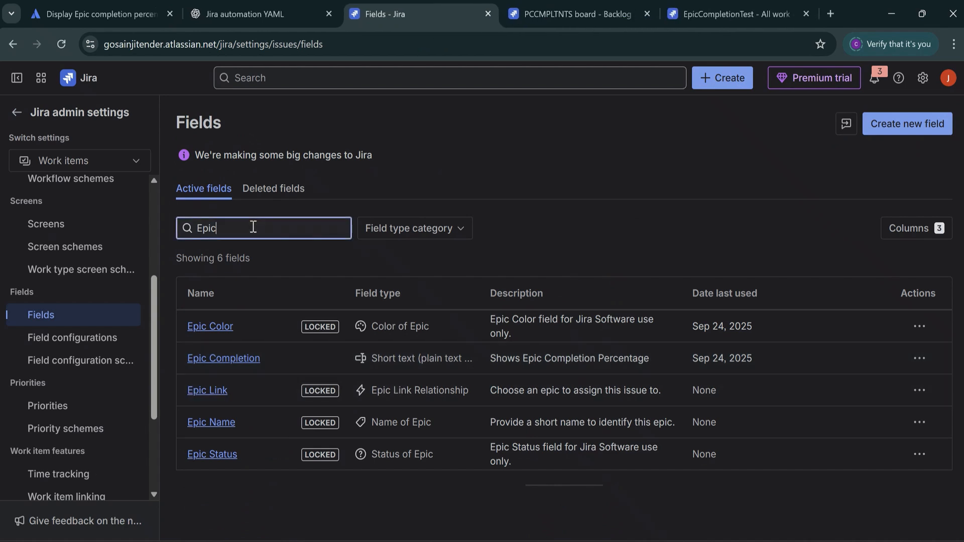
pyautogui.write('Completion')
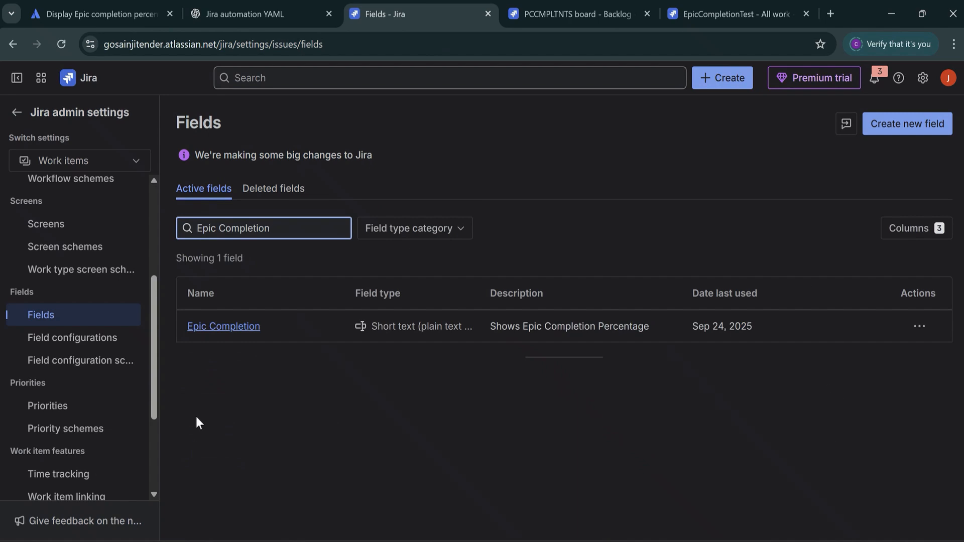
pyautogui.scroll(4, 144, 221)
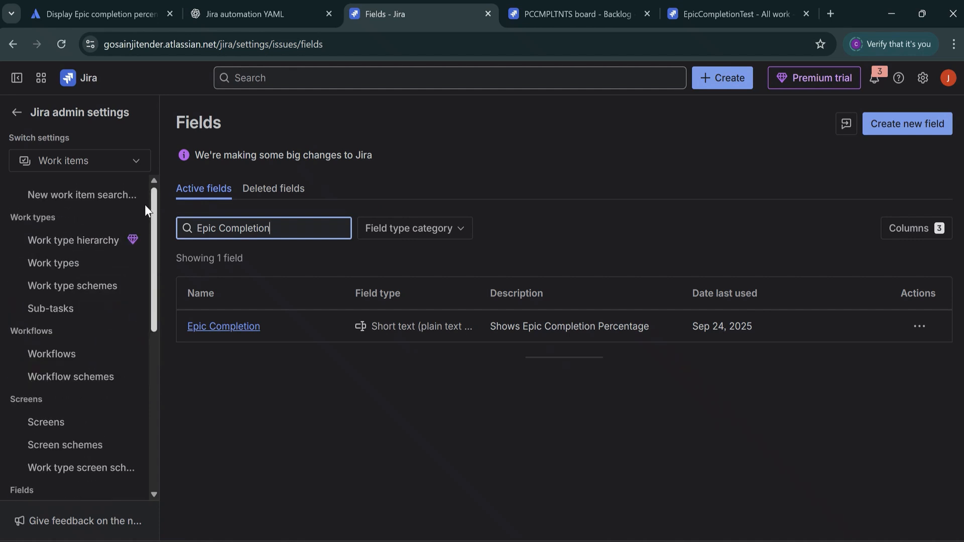
pyautogui.scroll(-6, 145, 204)
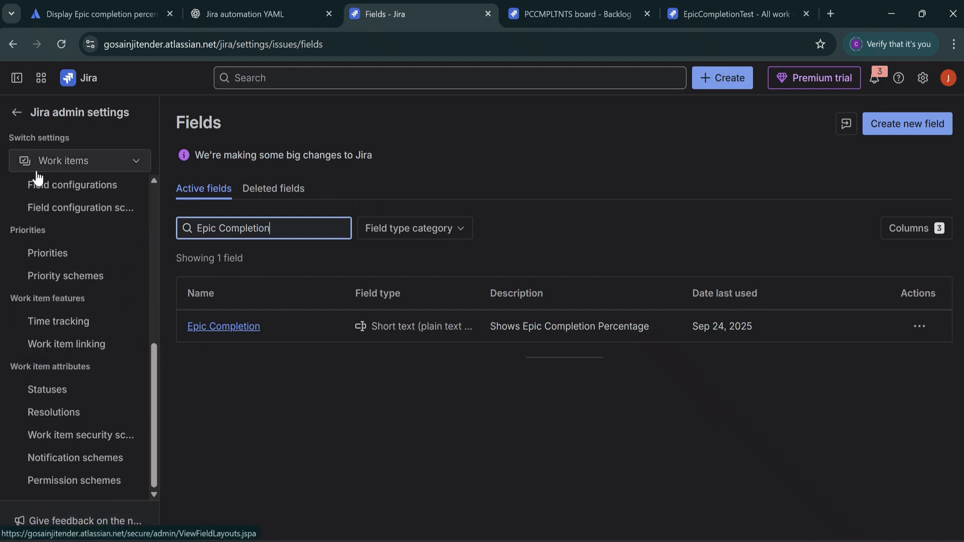
pyautogui.moveTo(154, 369); pyautogui.dragTo(153, 203)
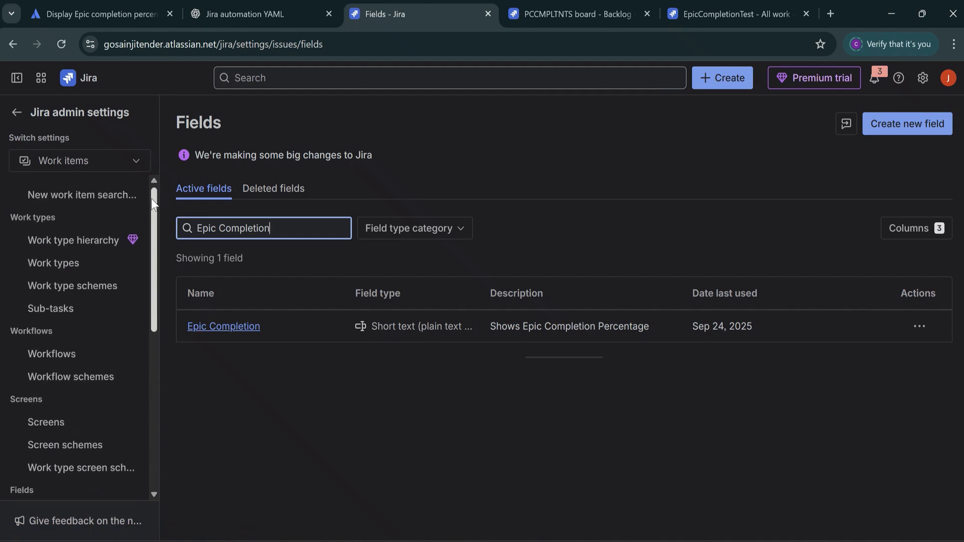
# Leave the Jira admin settings and open the Automation rules in the EpicCompletionTest project's settings
pyautogui.click(16, 112)
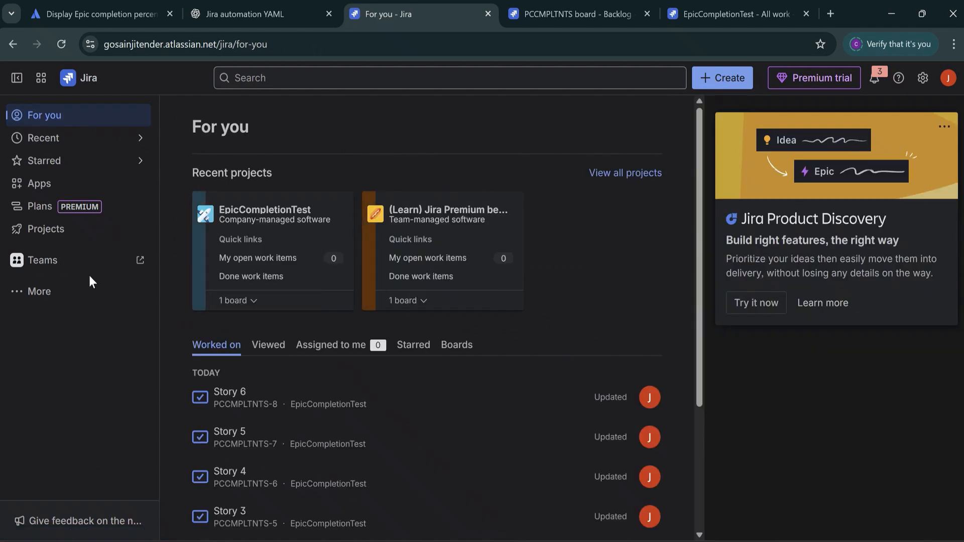
pyautogui.click(15, 234)
pyautogui.click(140, 319)
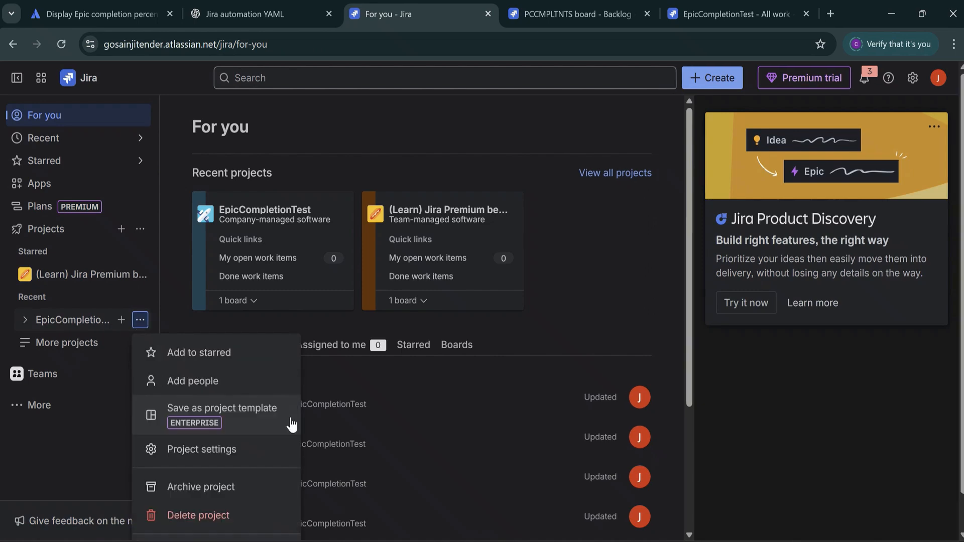
pyautogui.click(224, 455)
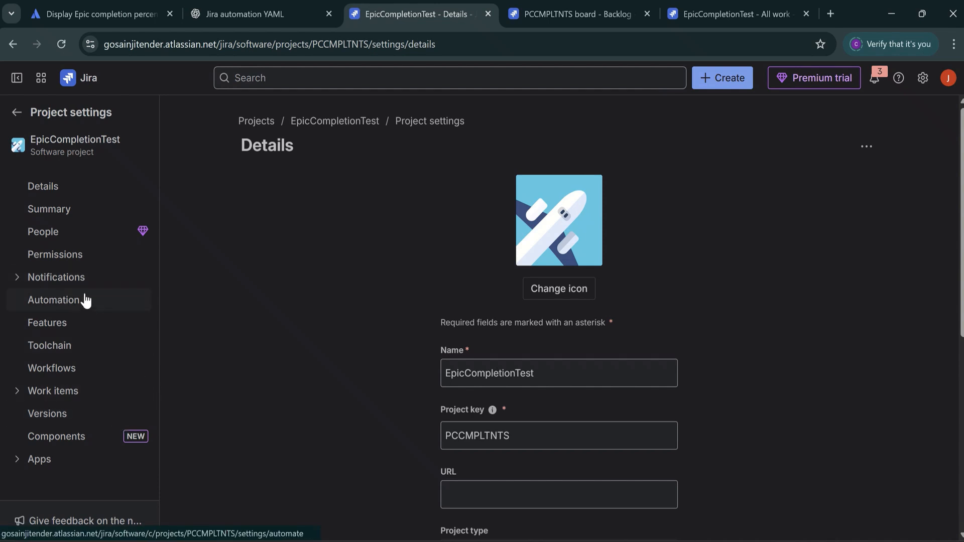
pyautogui.click(60, 302)
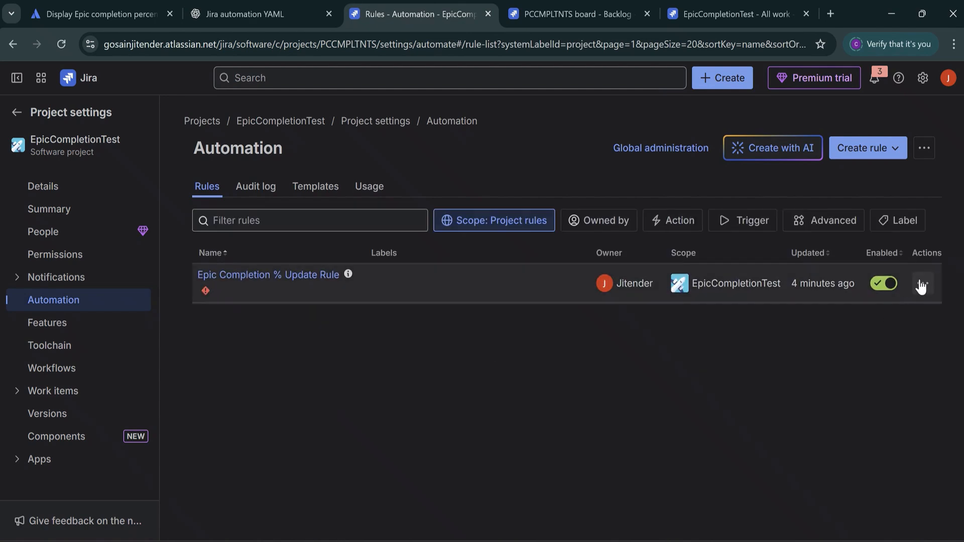
# Reselect the Epic Completion field in the parent branch's Edit work item fields action of the Epic Completion % Update Rule
pyautogui.click(296, 276)
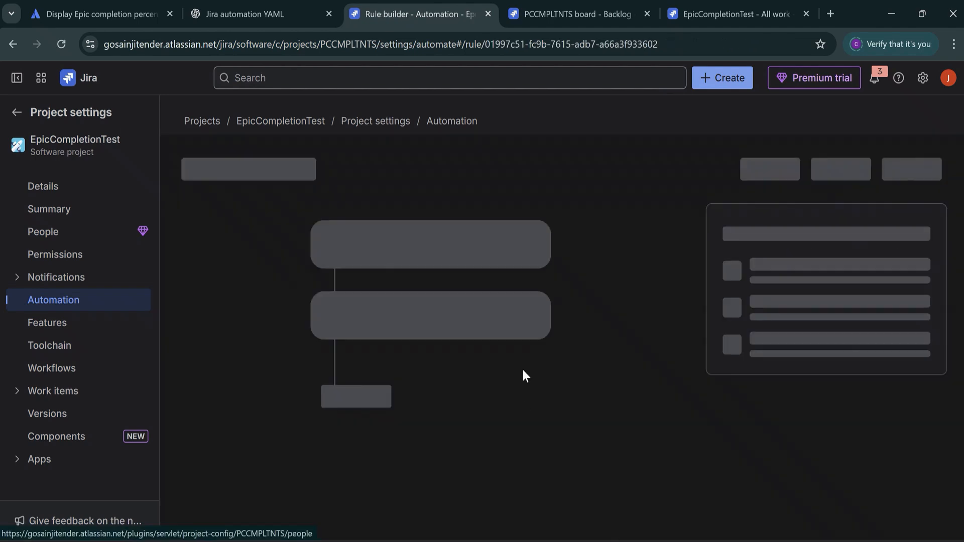
pyautogui.scroll(-5, 951, 445)
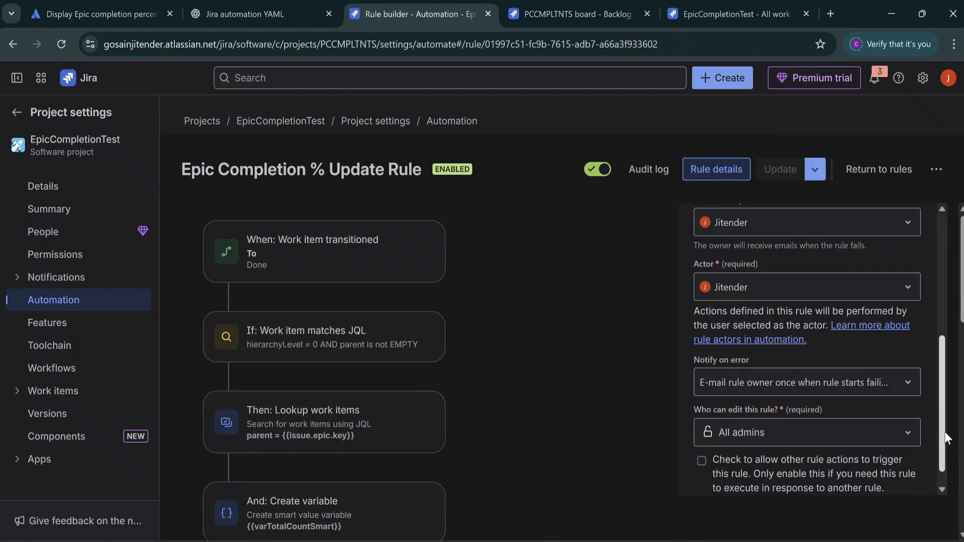
pyautogui.scroll(-10, 369, 377)
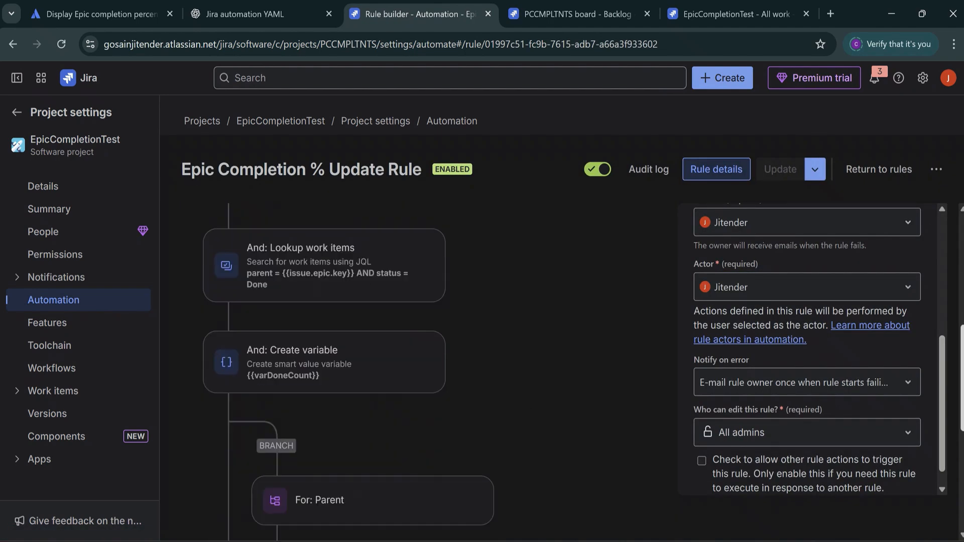
pyautogui.click(368, 376)
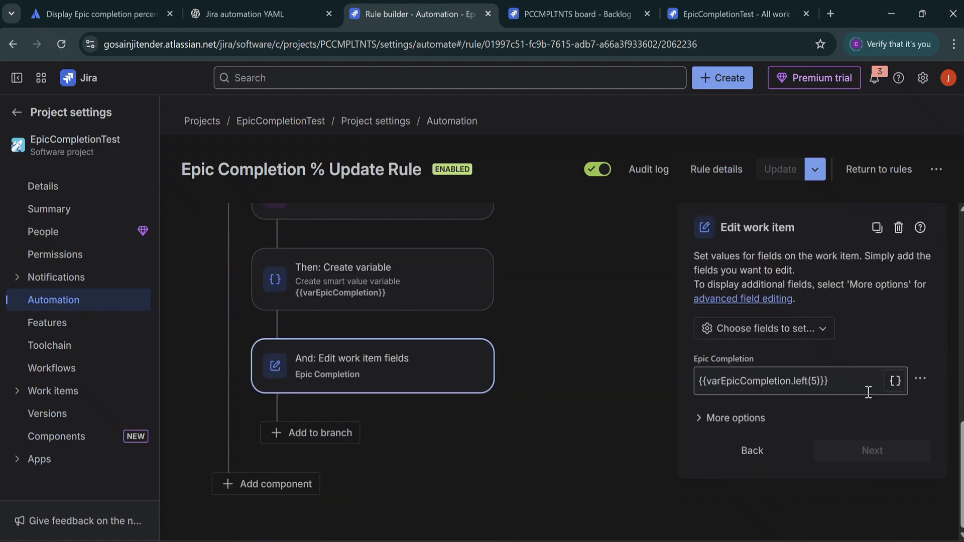
pyautogui.click(805, 331)
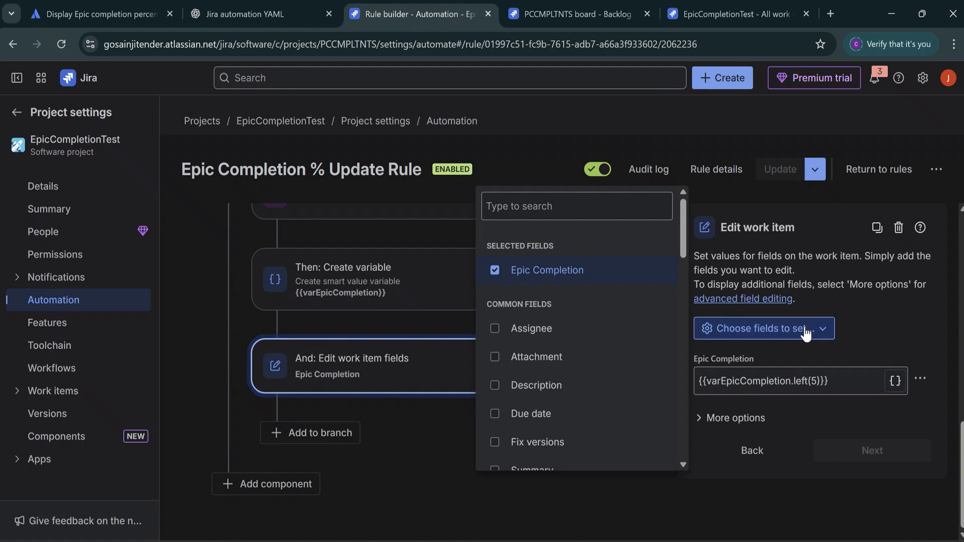
pyautogui.click(504, 272)
pyautogui.scroll(-8, 627, 302)
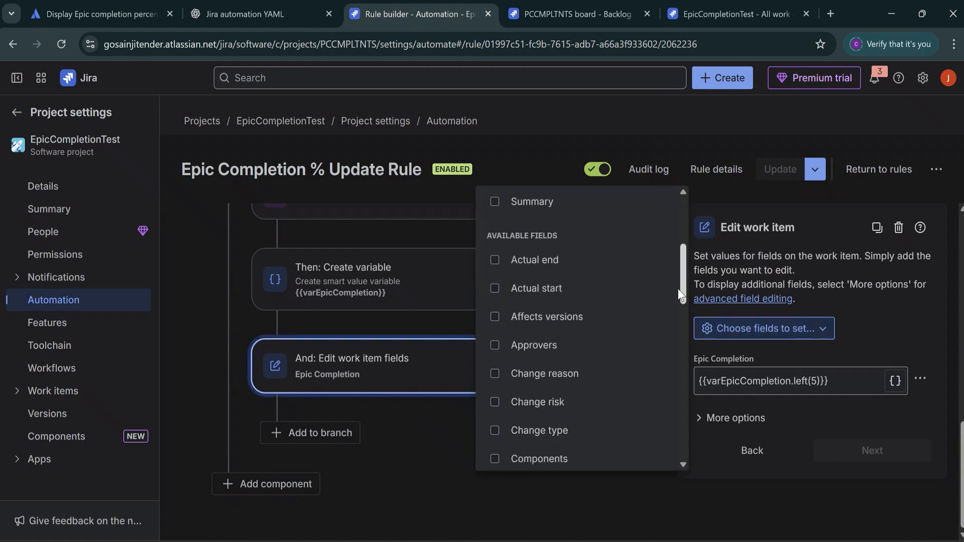
pyautogui.click(565, 310)
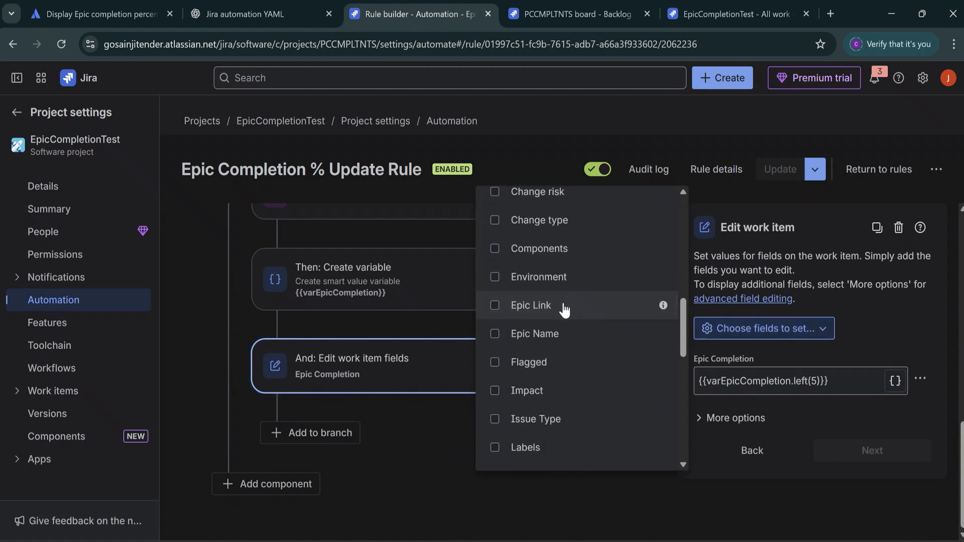
pyautogui.moveTo(686, 322); pyautogui.dragTo(686, 432)
pyautogui.click(585, 454)
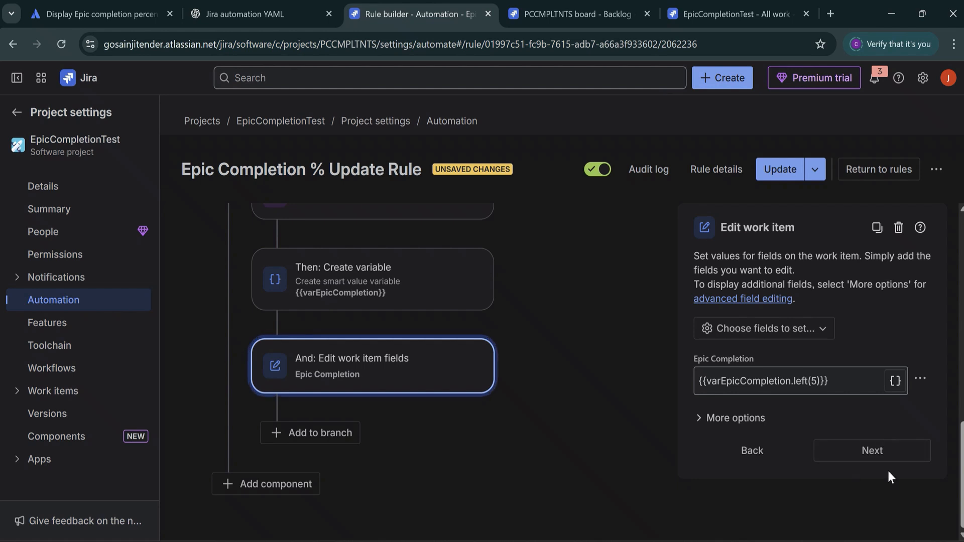
# Save the changes to the Epic Completion % Update Rule and return to the rules list
pyautogui.click(869, 451)
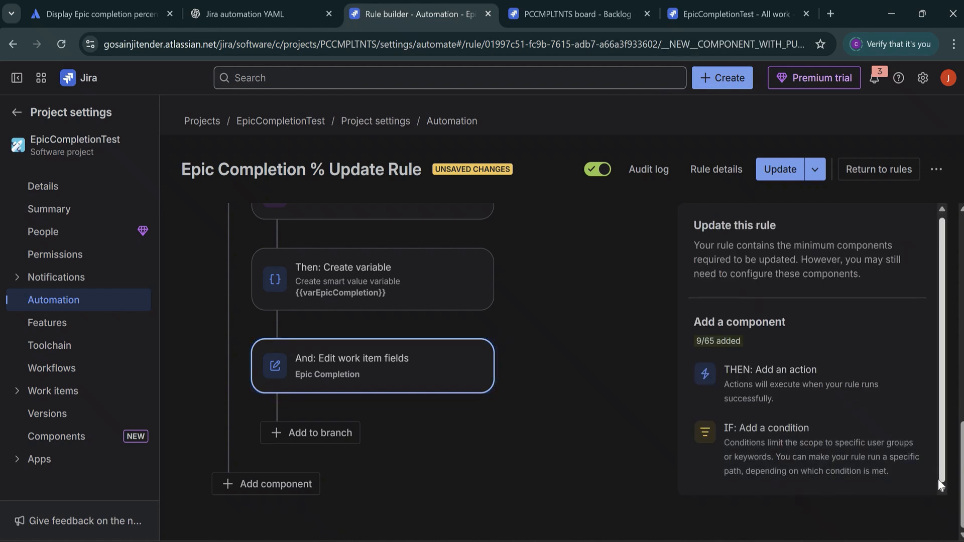
pyautogui.click(791, 170)
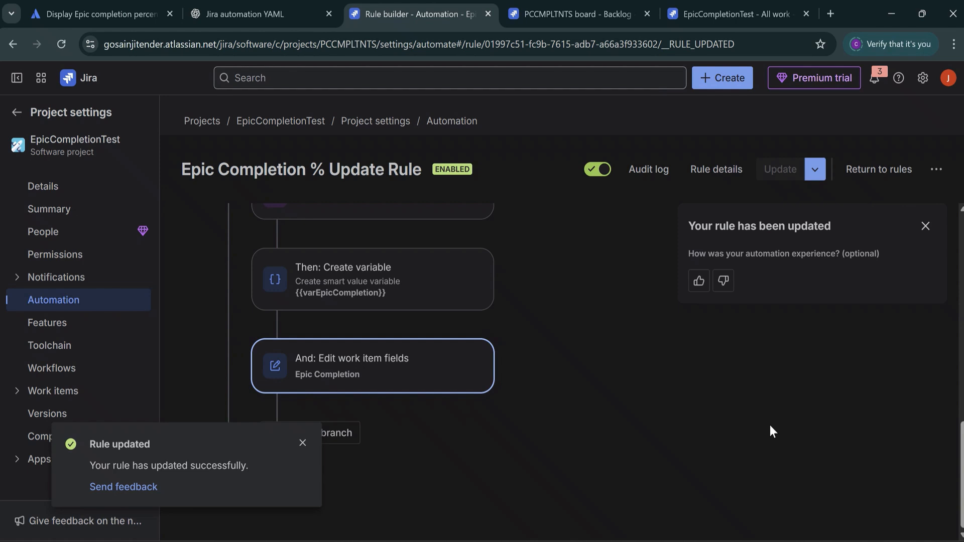
pyautogui.click(854, 170)
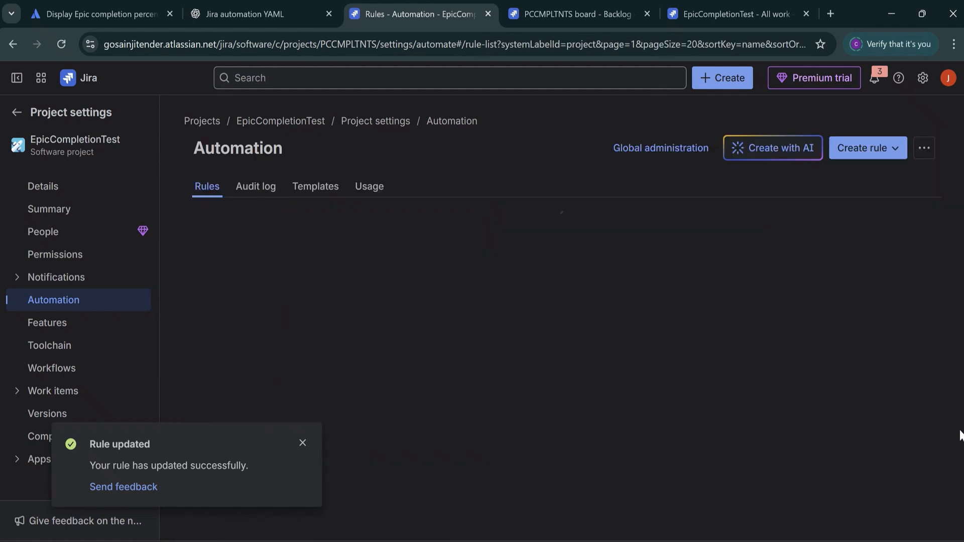
pyautogui.click(303, 443)
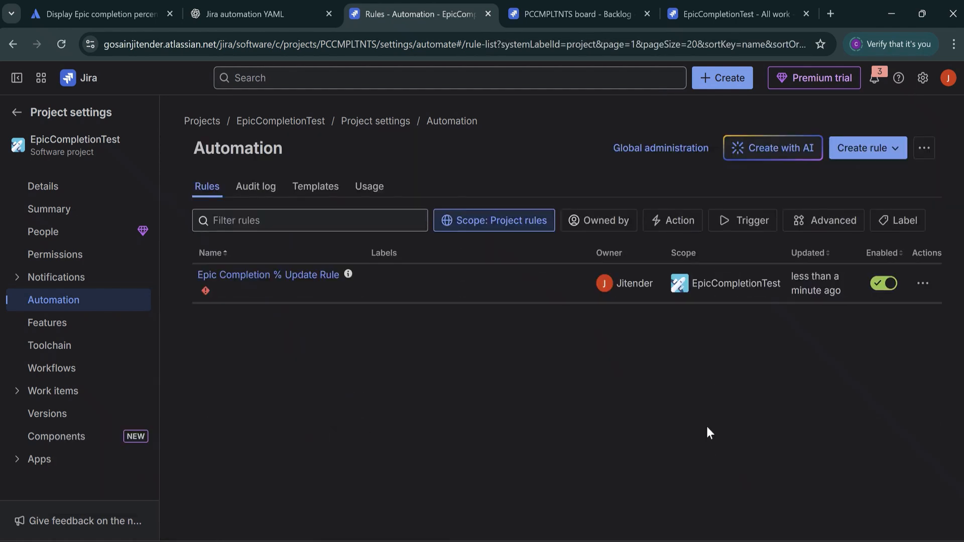
# Transition Story 2 of the User Management epic to Done in the PCCMPLTNTS board's backlog
pyautogui.click(620, 14)
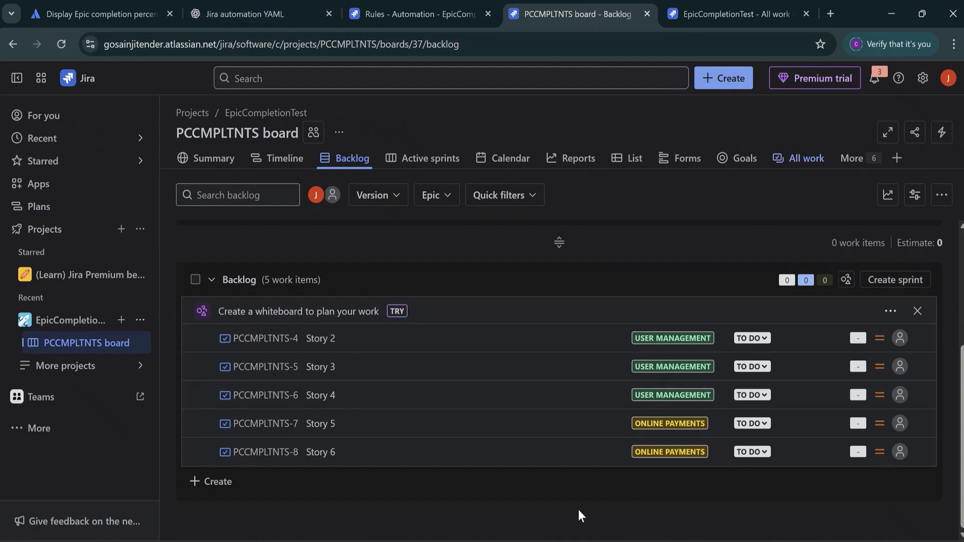
pyautogui.click(767, 340)
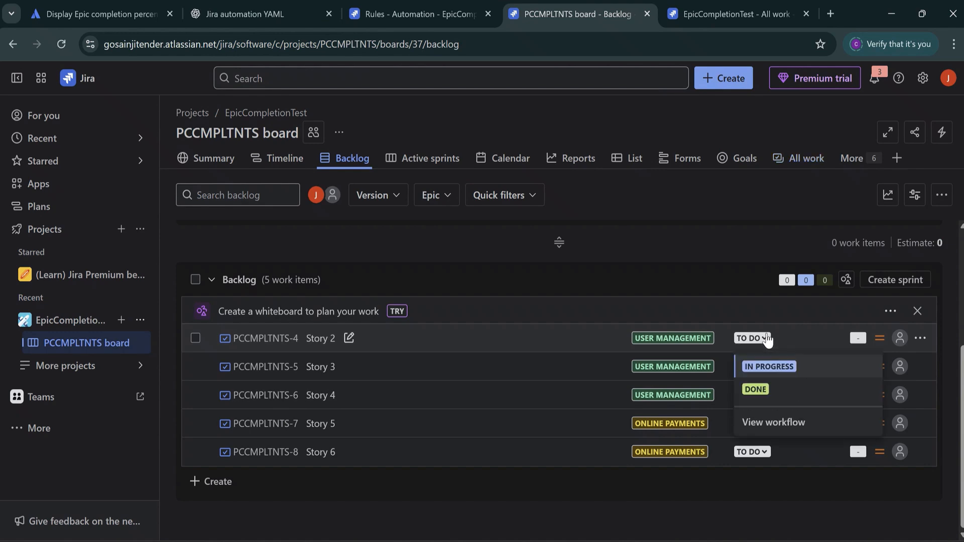
pyautogui.click(758, 390)
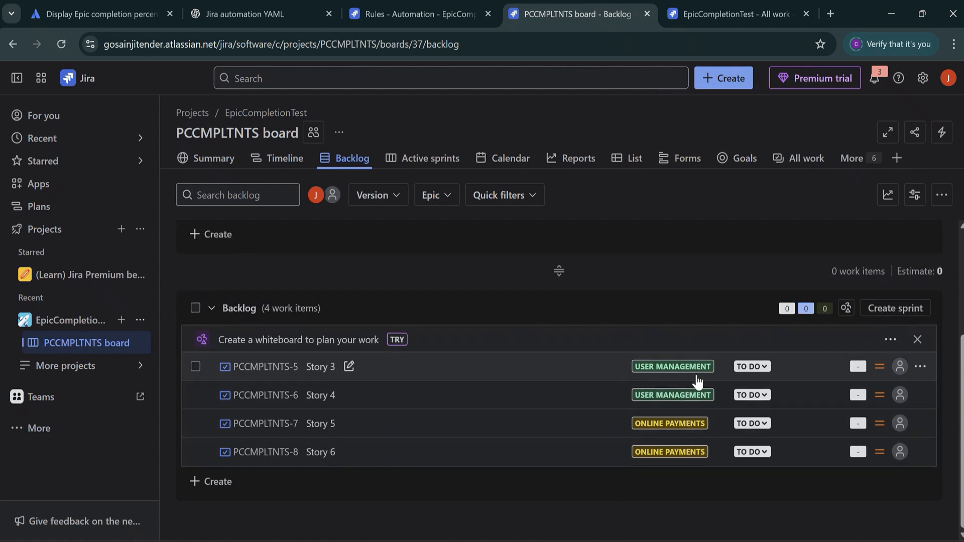
# Reload the project's All work list and expand the User Management epic to check its Epic Completion against its stories
pyautogui.click(724, 15)
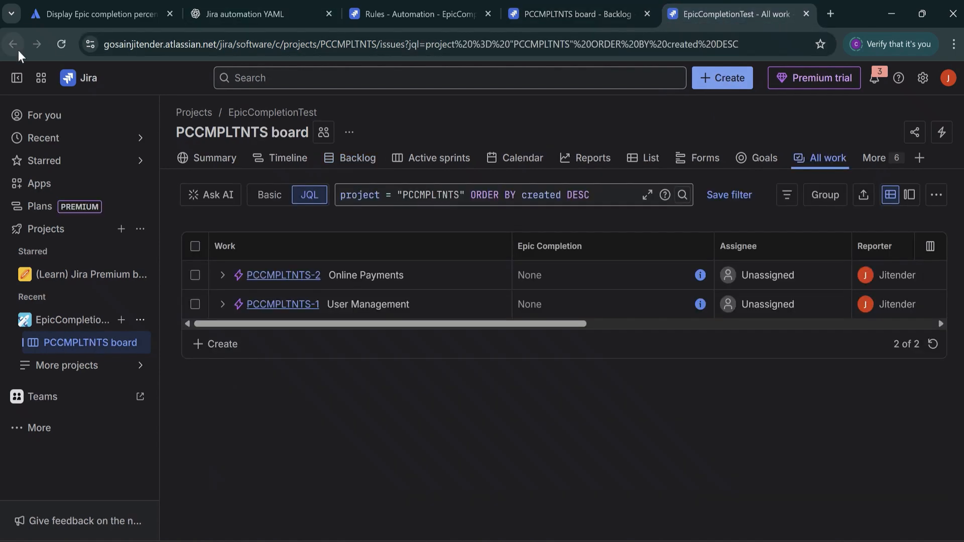
pyautogui.click(60, 44)
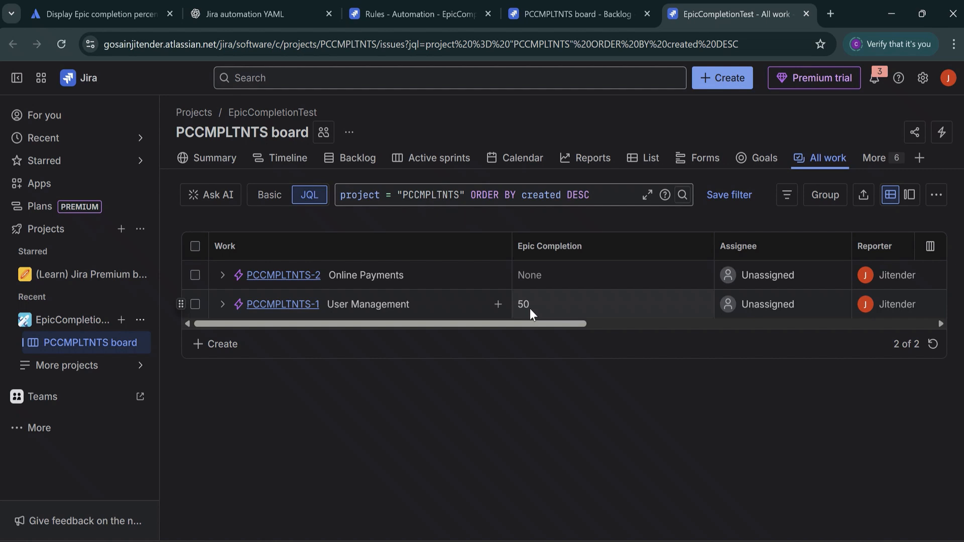
pyautogui.click(223, 305)
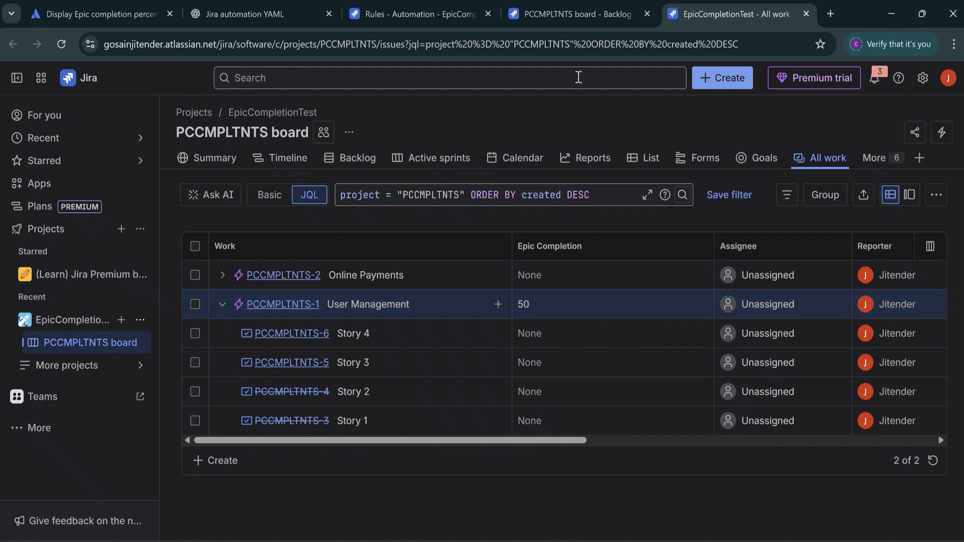
# Transition Story 5 of the Online Payments epic to Done in the PCCMPLTNTS board's backlog
pyautogui.click(563, 15)
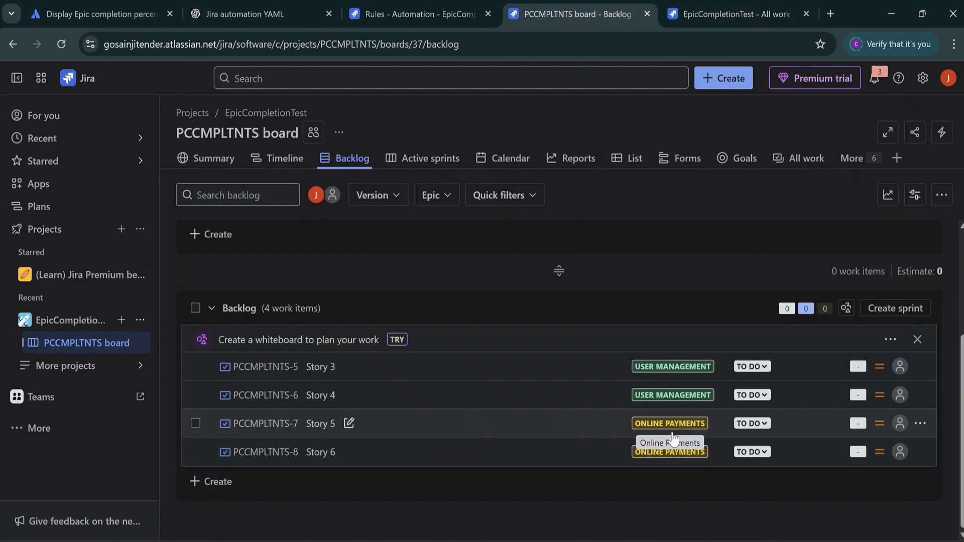
pyautogui.click(765, 425)
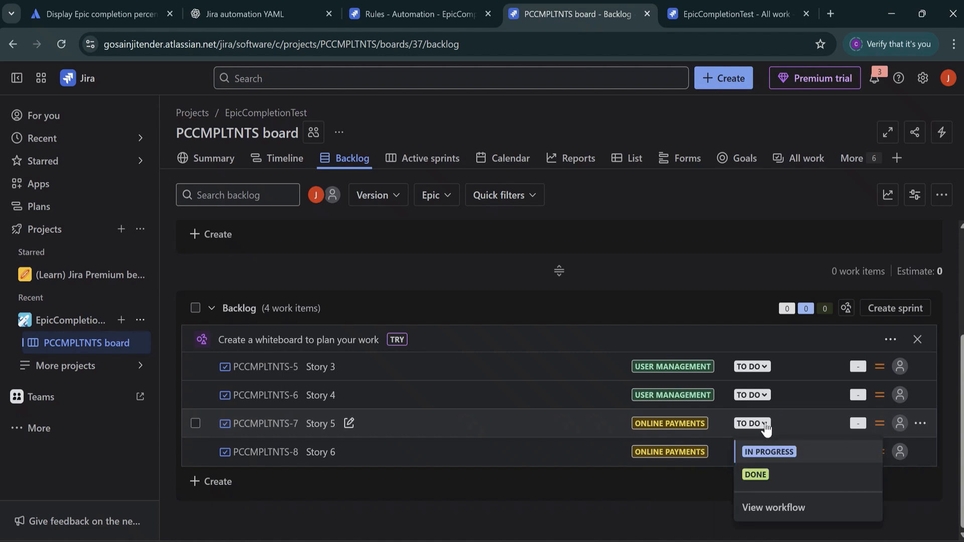
pyautogui.click(757, 475)
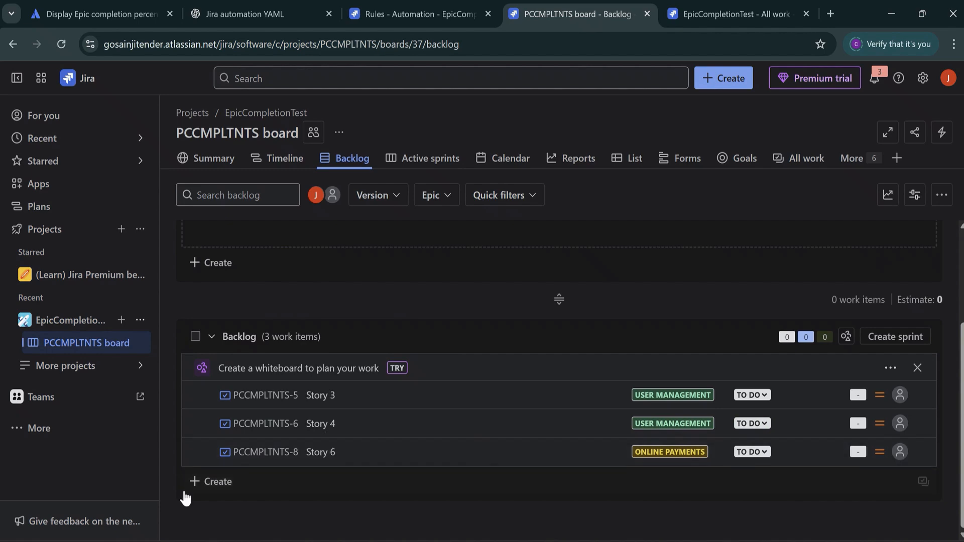
# Create a backlog work item named Story 7 and assign it to the User Management epic
pyautogui.click(220, 482)
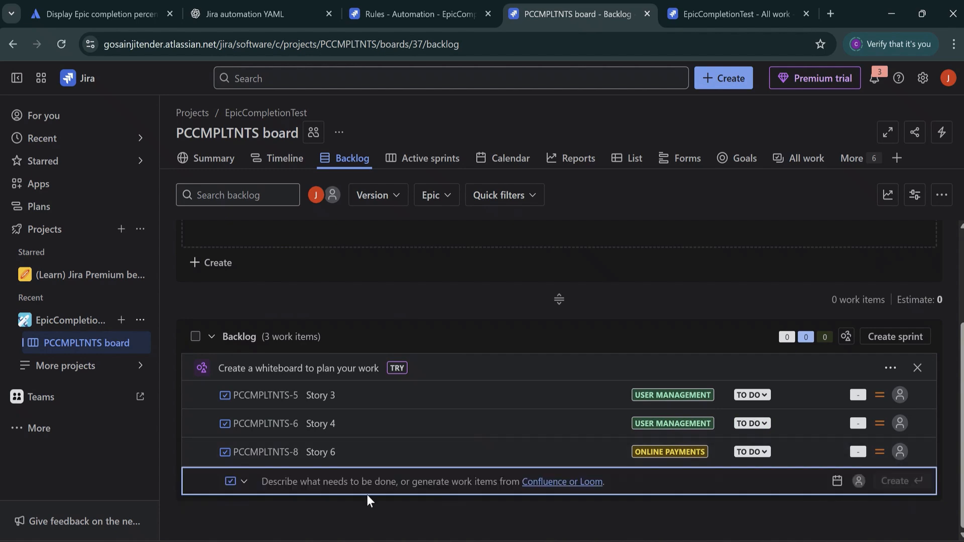
pyautogui.write('Story')
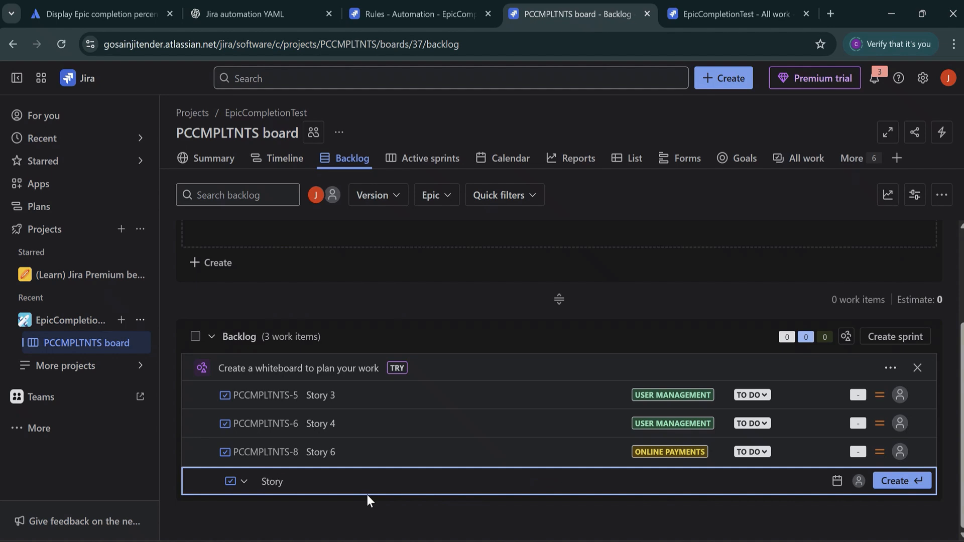
pyautogui.write(' 7')
pyautogui.press('Return')
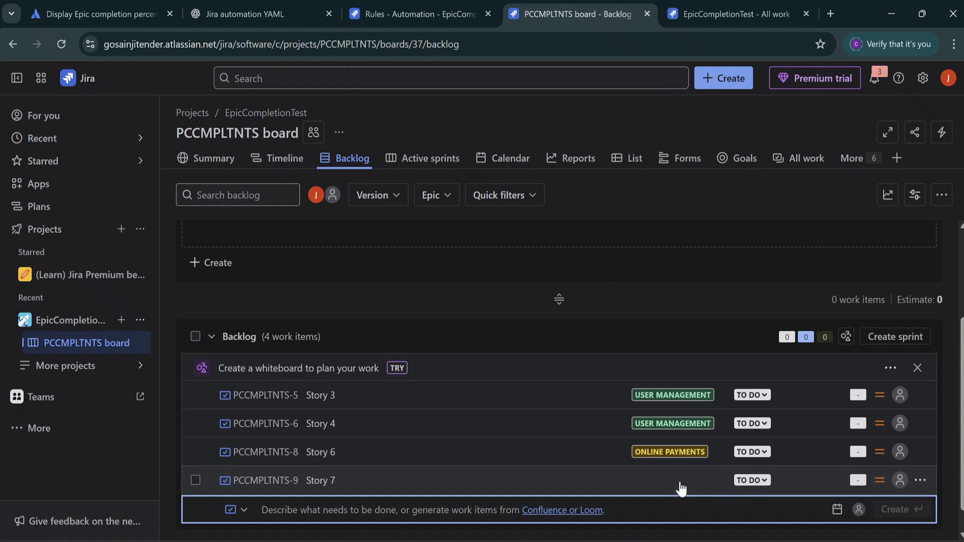
pyautogui.click(658, 481)
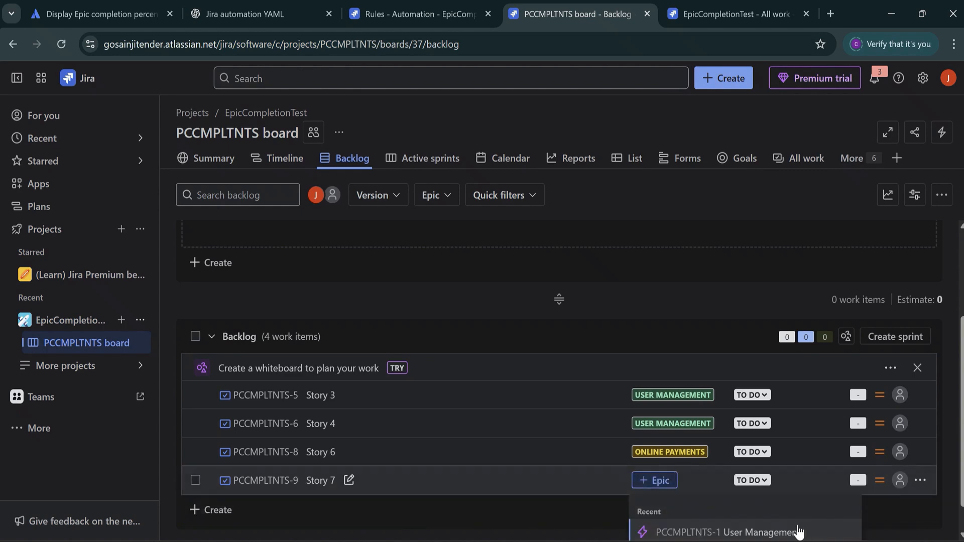
pyautogui.click(785, 534)
pyautogui.click(724, 515)
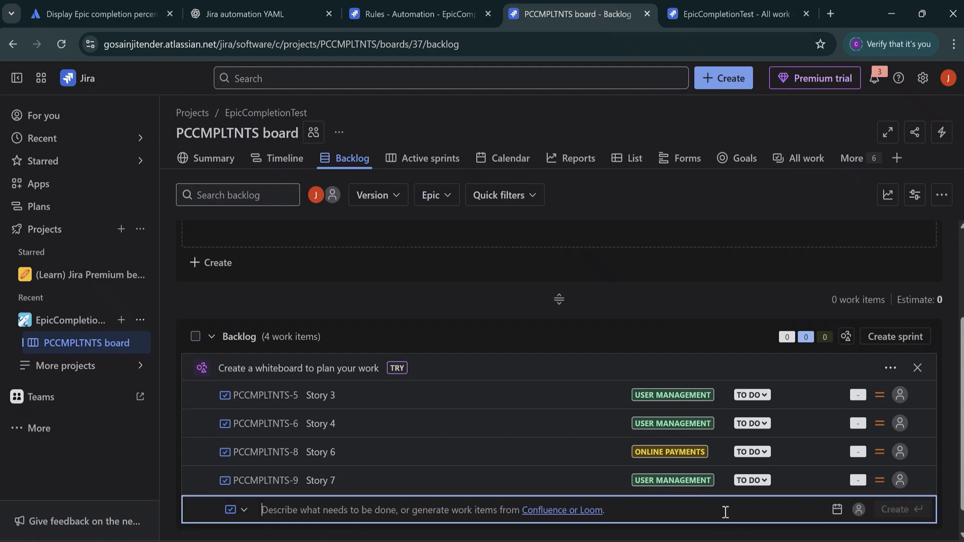
# Refresh the project's All work list and expand the Online Payments epic to check its Epic Completion against its stories
pyautogui.click(739, 7)
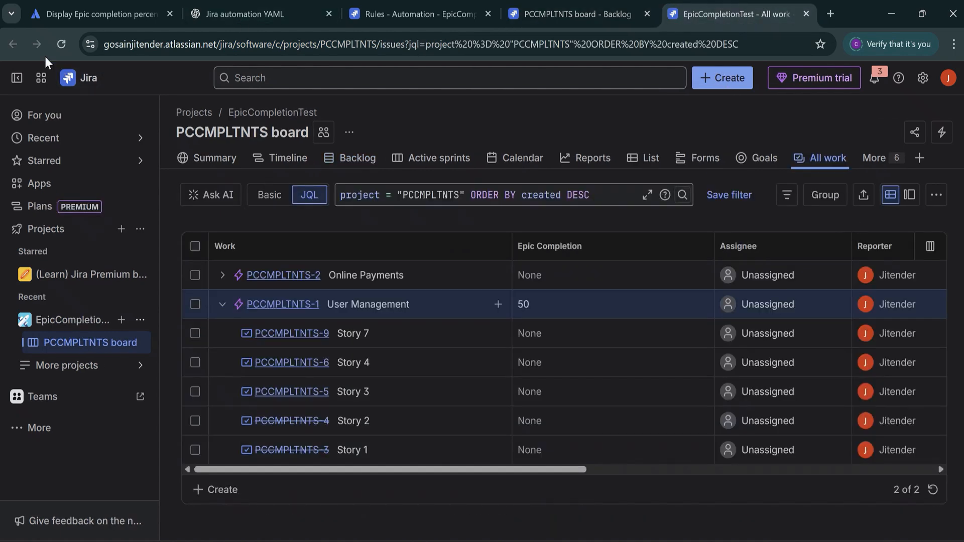
pyautogui.click(60, 44)
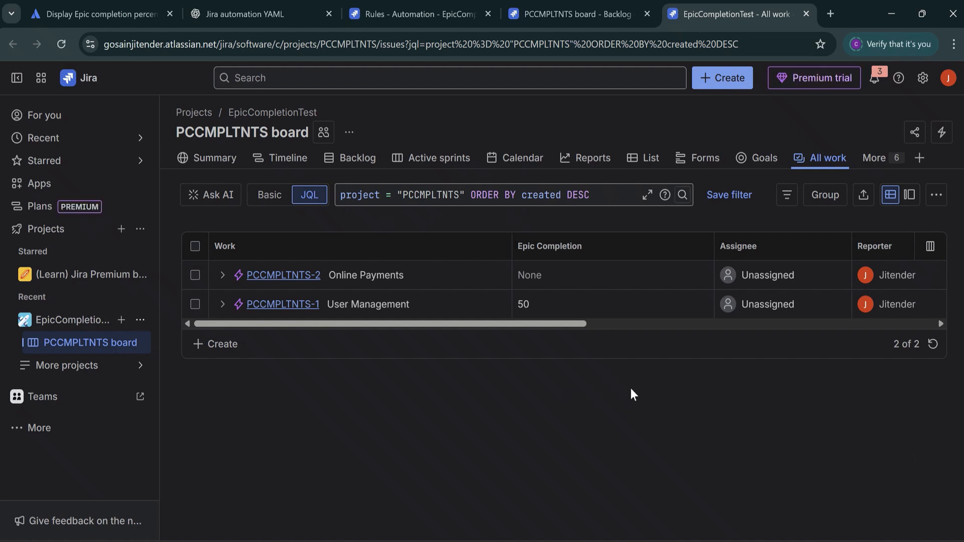
pyautogui.click(682, 196)
pyautogui.click(222, 275)
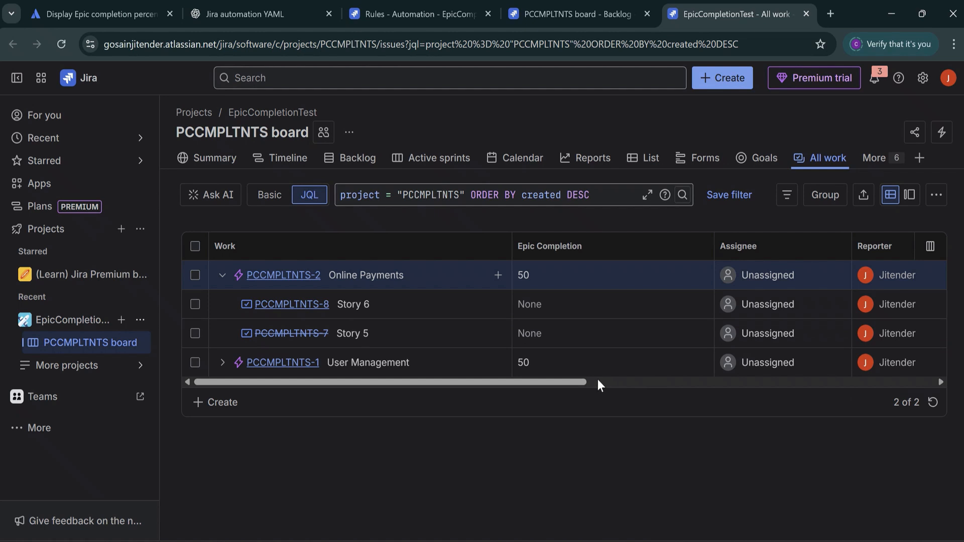
# Move the Status column of the All work list between the Work and Epic Completion columns
pyautogui.moveTo(576, 381); pyautogui.dragTo(782, 387)
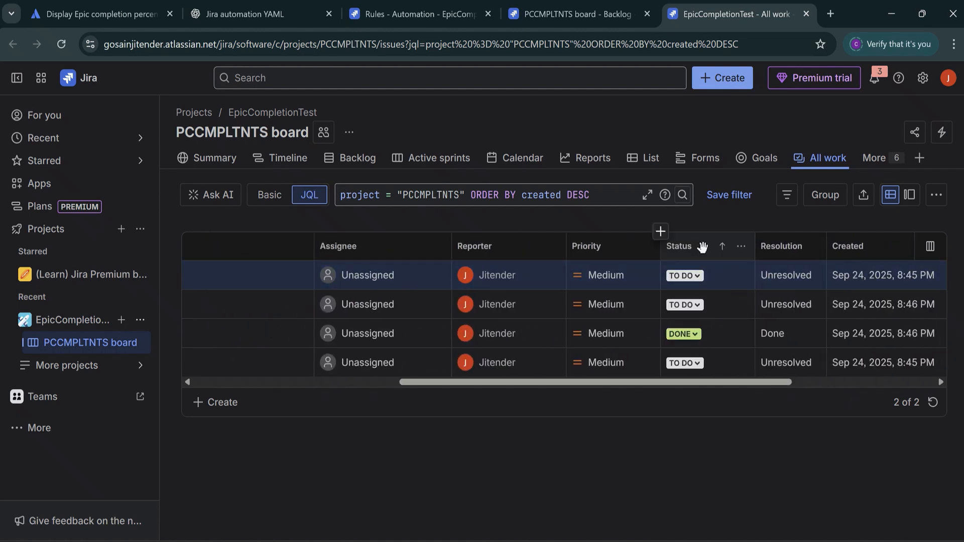
pyautogui.moveTo(698, 245); pyautogui.dragTo(357, 241)
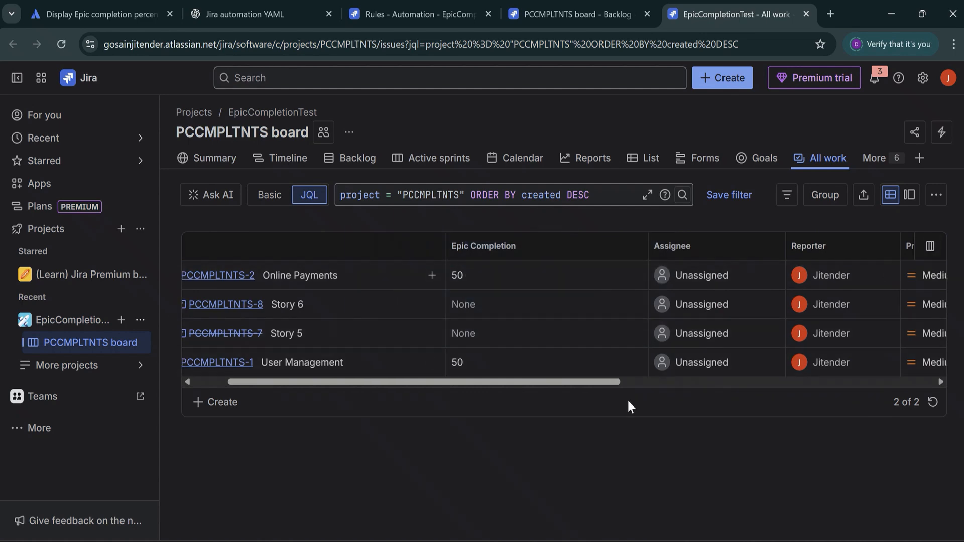
pyautogui.moveTo(604, 385); pyautogui.dragTo(713, 386)
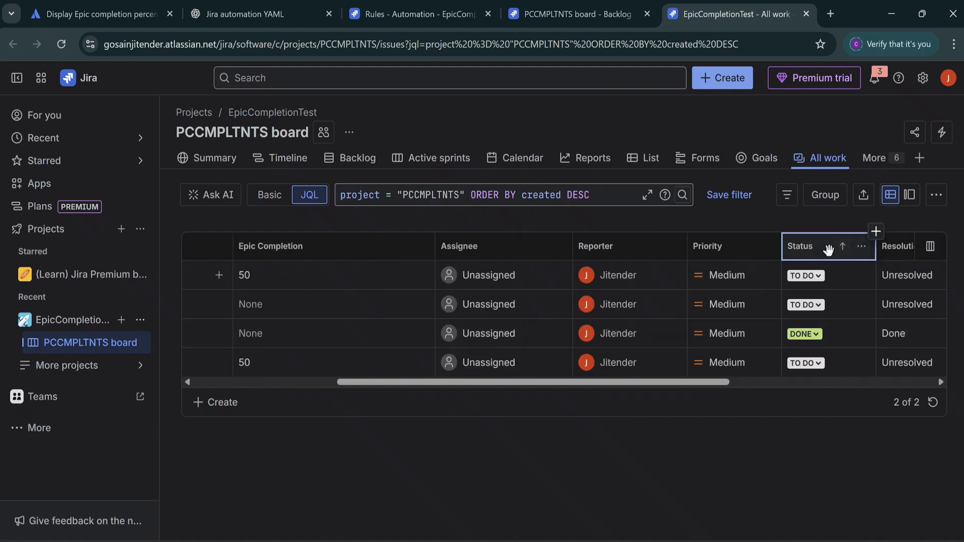
pyautogui.moveTo(834, 246); pyautogui.dragTo(420, 247)
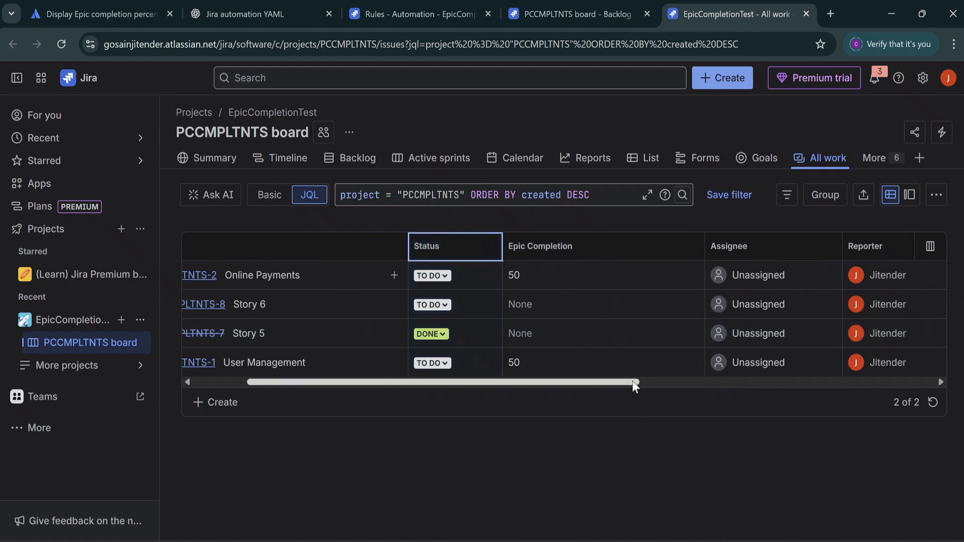
pyautogui.moveTo(634, 384); pyautogui.dragTo(469, 388)
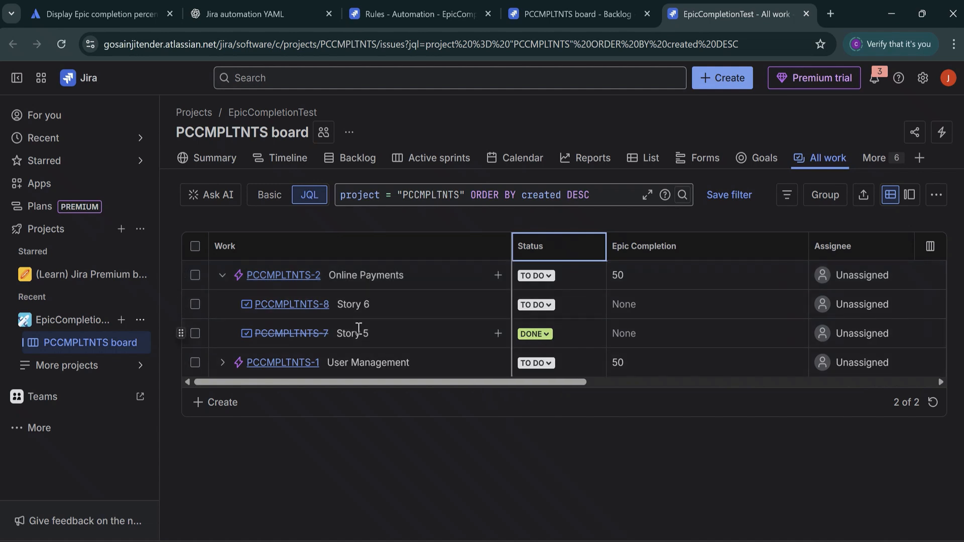
# Switch Story 1 of the User Management epic to To Do and back to Done, and rerun the query to refresh Epic Completion
pyautogui.click(224, 276)
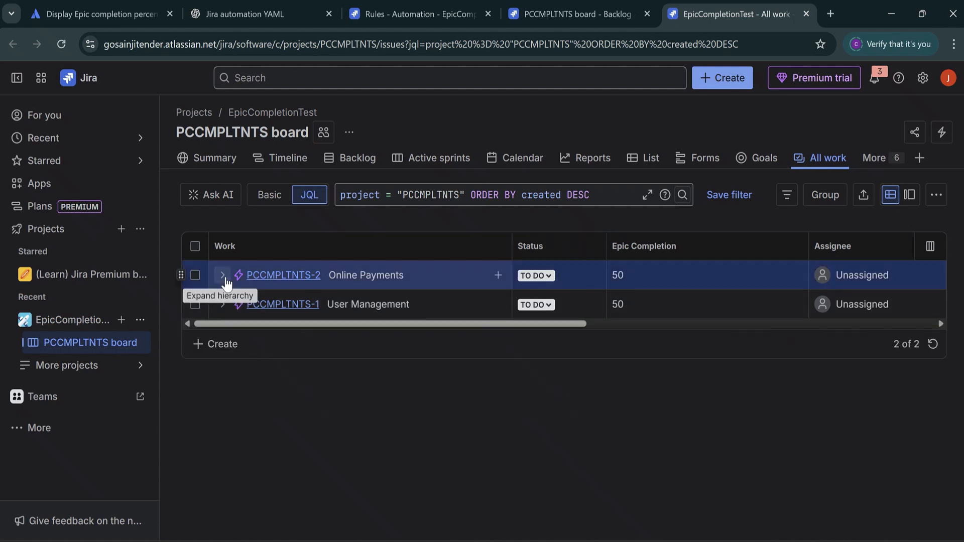
pyautogui.click(222, 304)
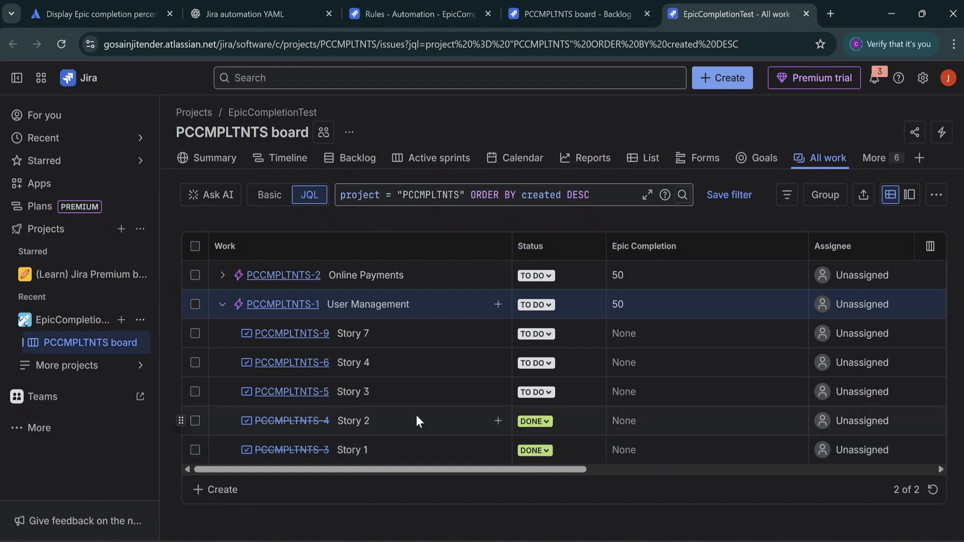
pyautogui.click(550, 452)
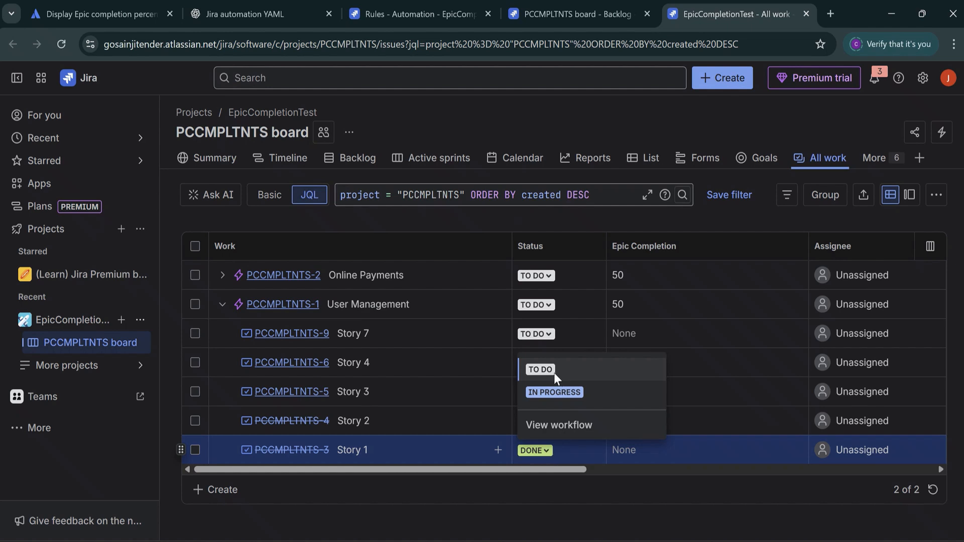
pyautogui.click(552, 372)
pyautogui.click(551, 452)
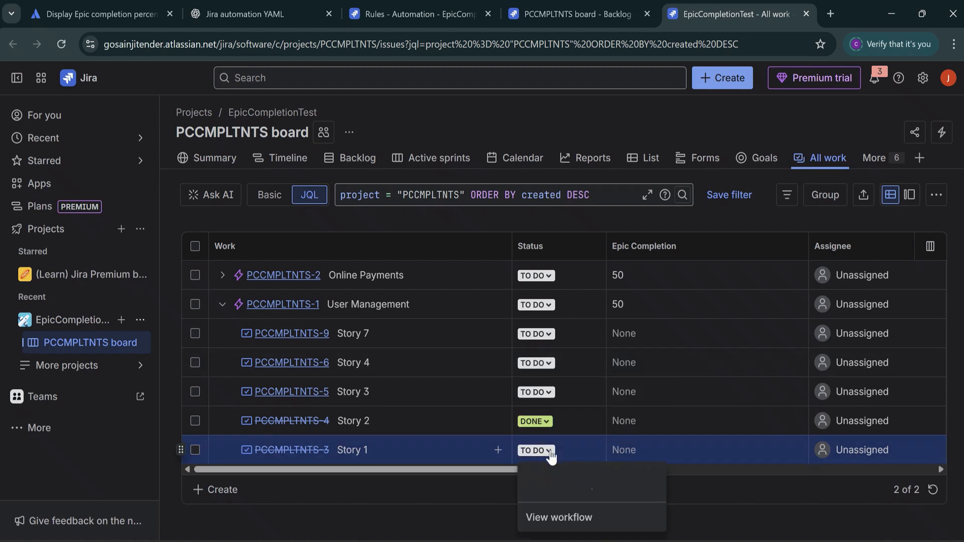
pyautogui.click(543, 392)
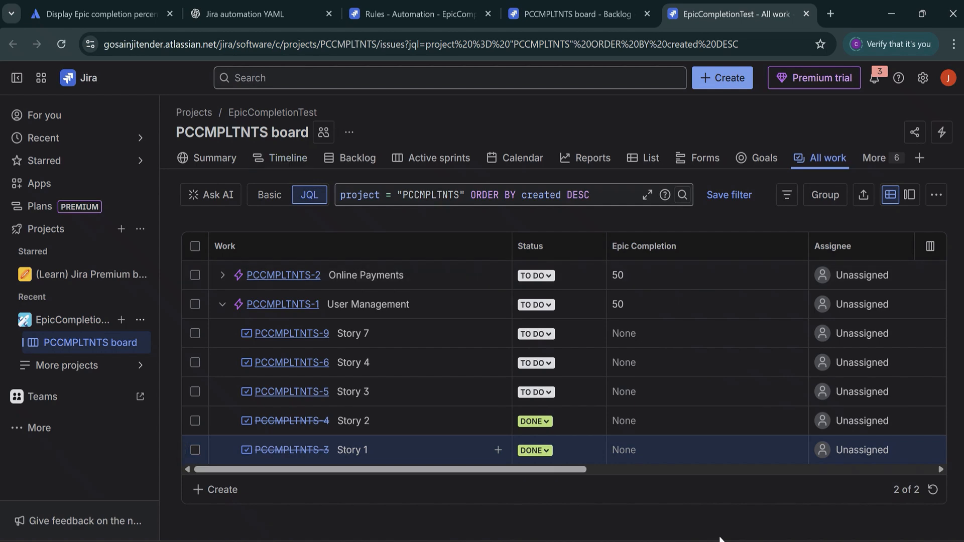
pyautogui.click(683, 195)
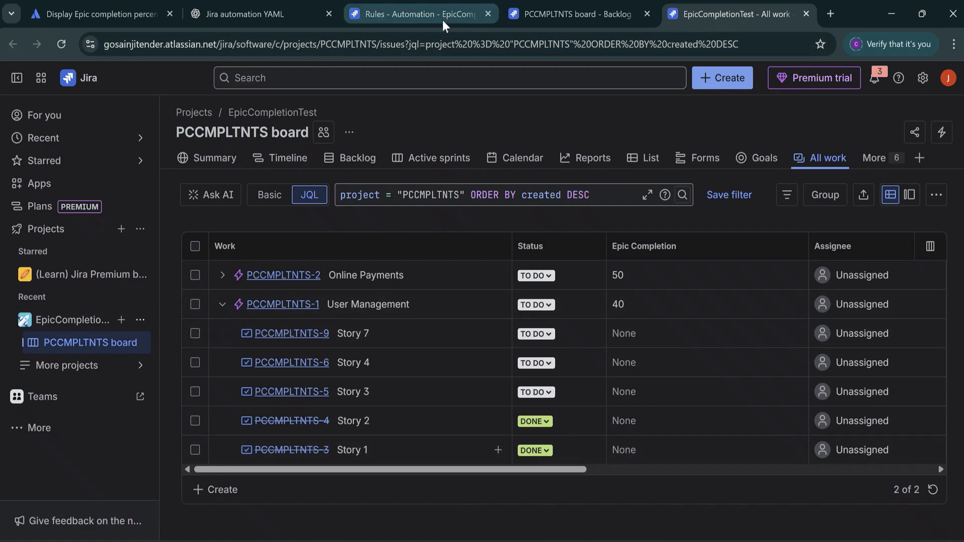
# Transition Story 3 and Story 7 of the User Management epic to Done in the PCCMPLTNTS board's backlog
pyautogui.click(576, 15)
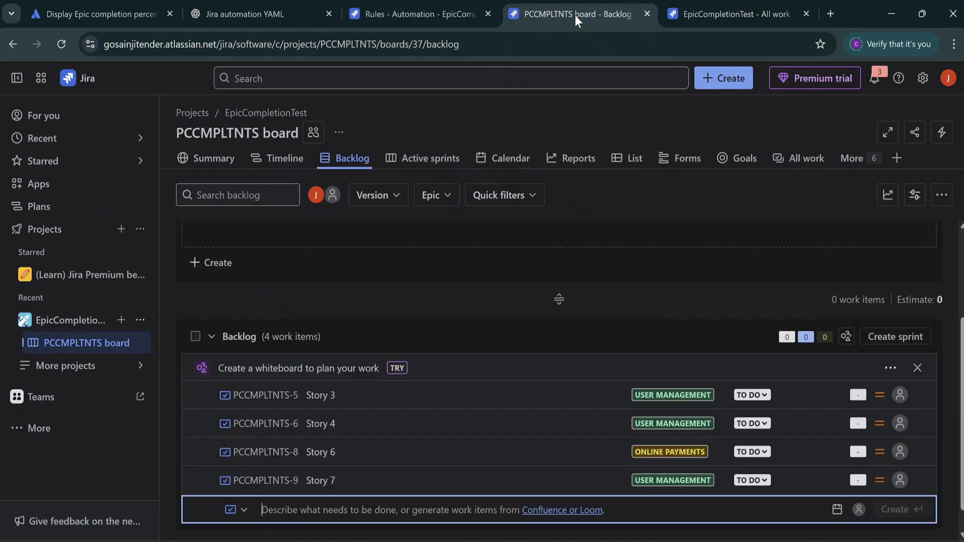
pyautogui.moveTo(962, 342); pyautogui.dragTo(962, 446)
pyautogui.click(764, 370)
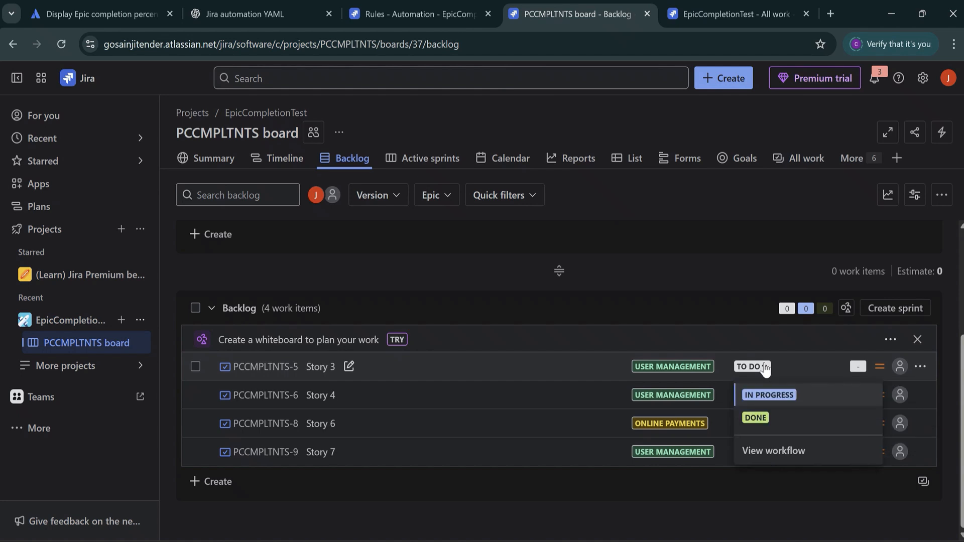
pyautogui.click(755, 416)
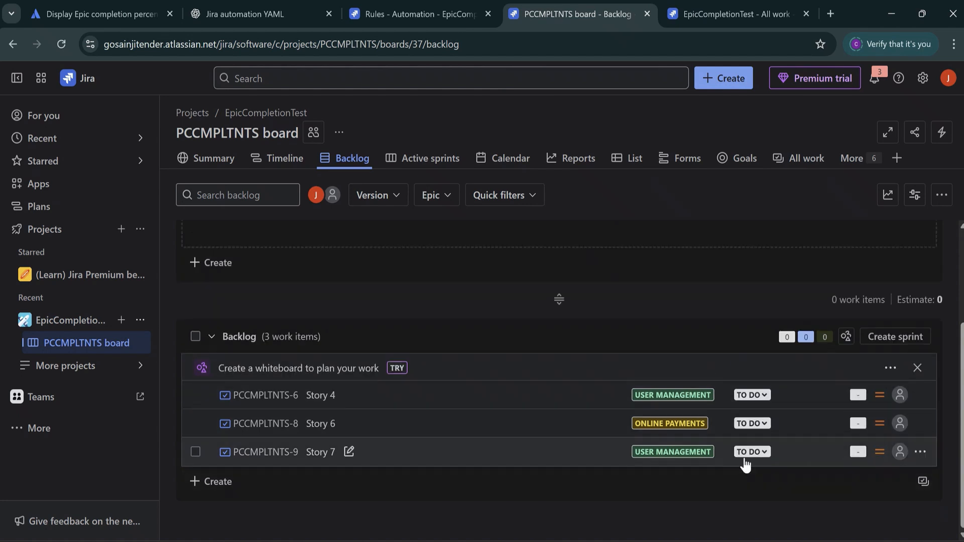
pyautogui.click(759, 453)
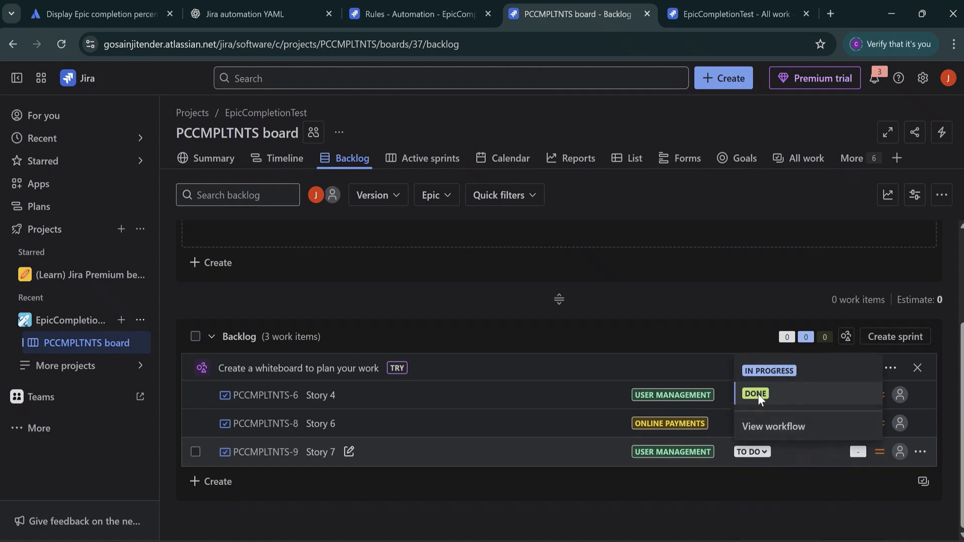
pyautogui.click(758, 394)
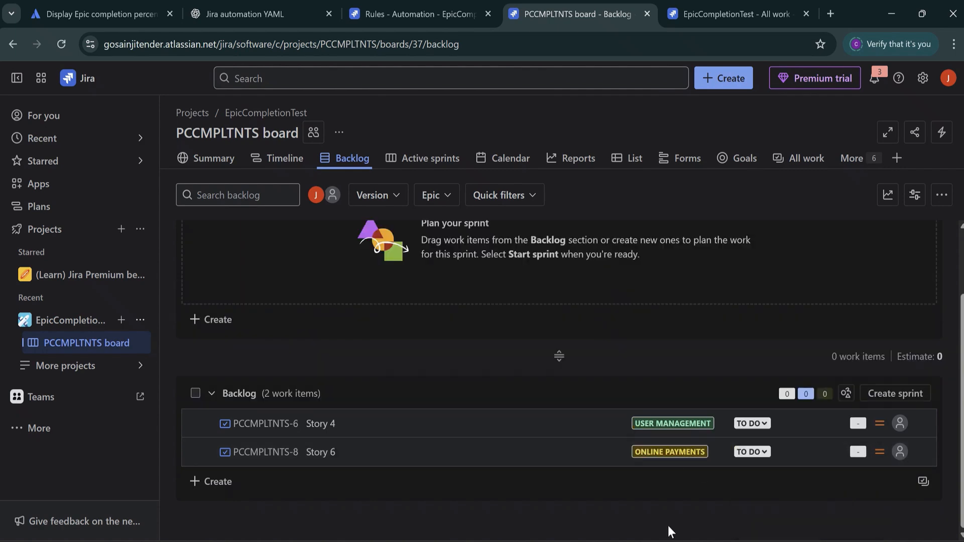
# Refresh the All work list to check User Management's Epic Completion, and consult the Atlassian article's filter and dashboard gadget instructions
pyautogui.click(714, 15)
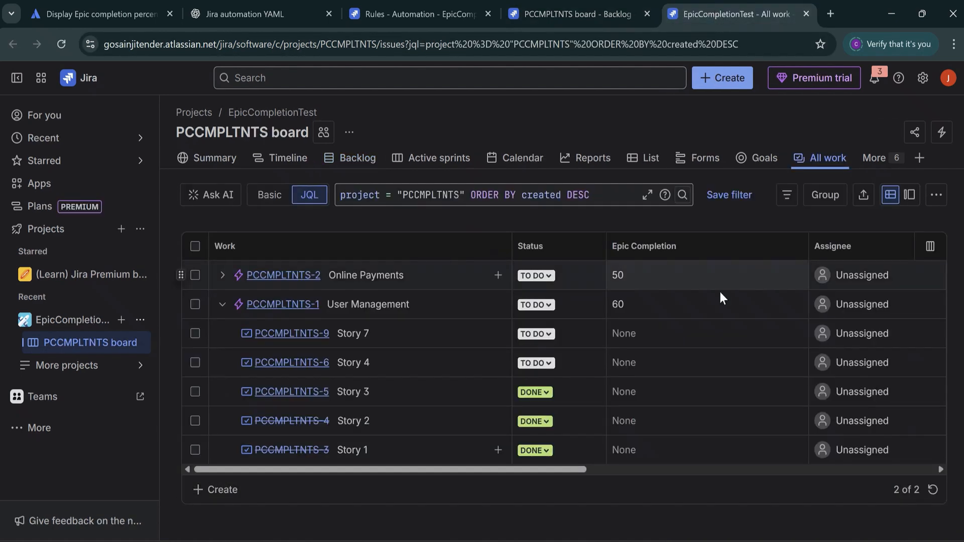
pyautogui.click(683, 195)
pyautogui.click(94, 11)
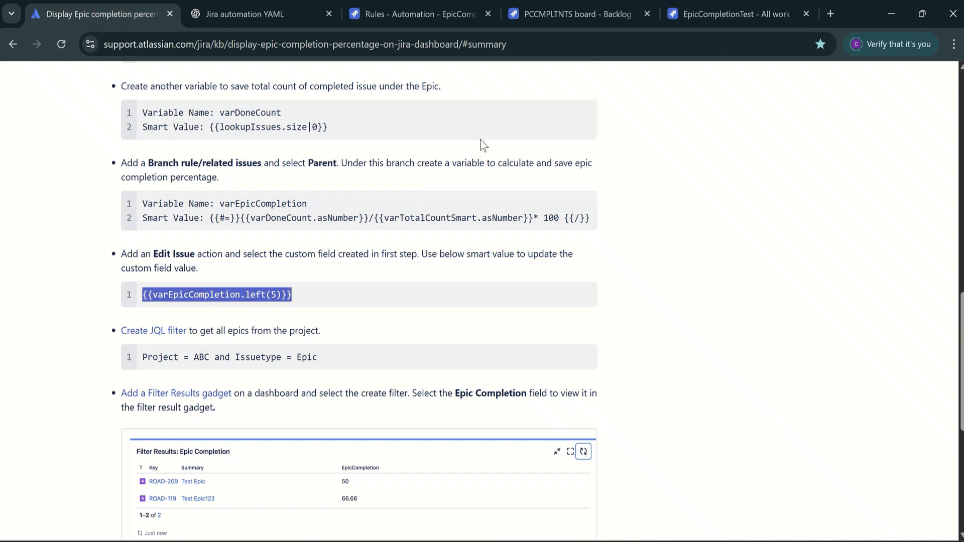
pyautogui.click(721, 14)
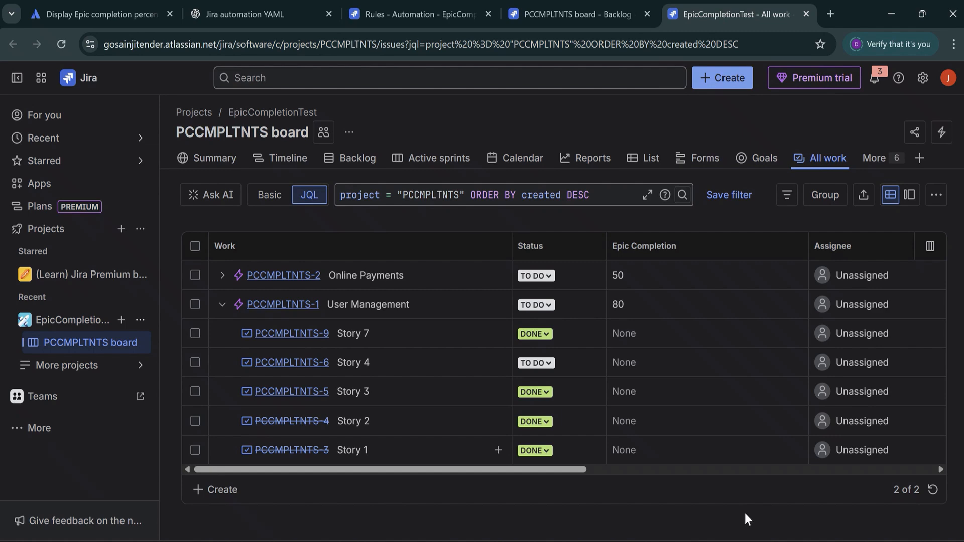
# Create a private dashboard named "Dashboard - Epic Test" from the Dashboards area
pyautogui.click(48, 436)
pyautogui.click(67, 332)
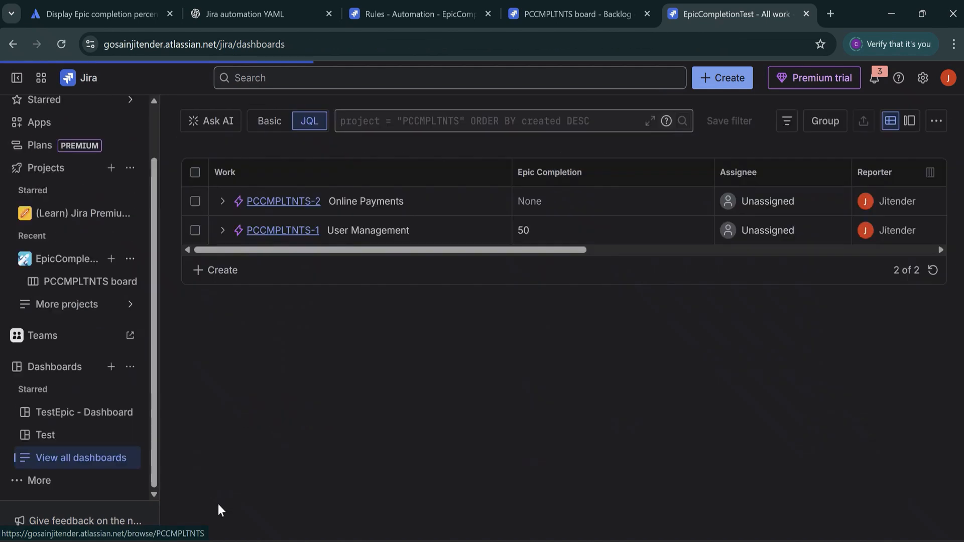
pyautogui.click(111, 367)
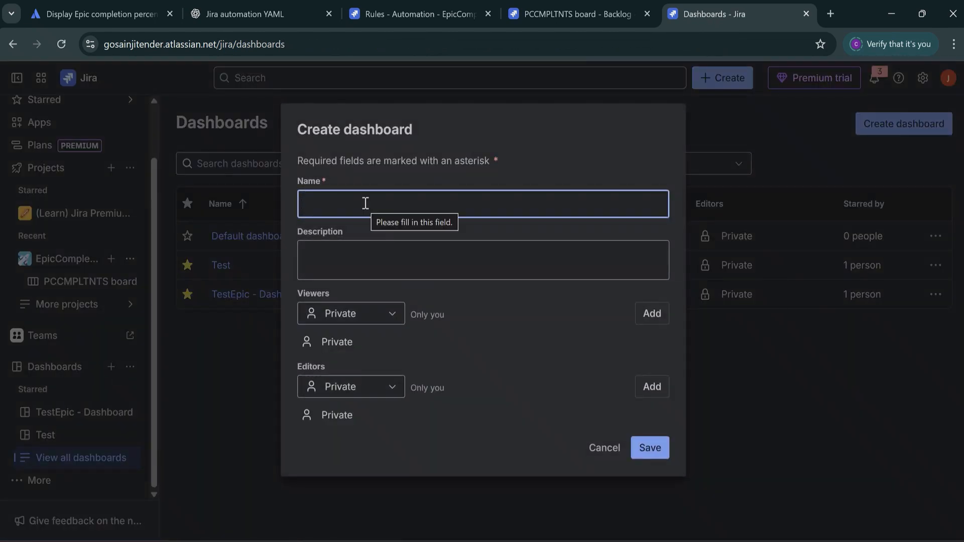
pyautogui.write('Dashboar')
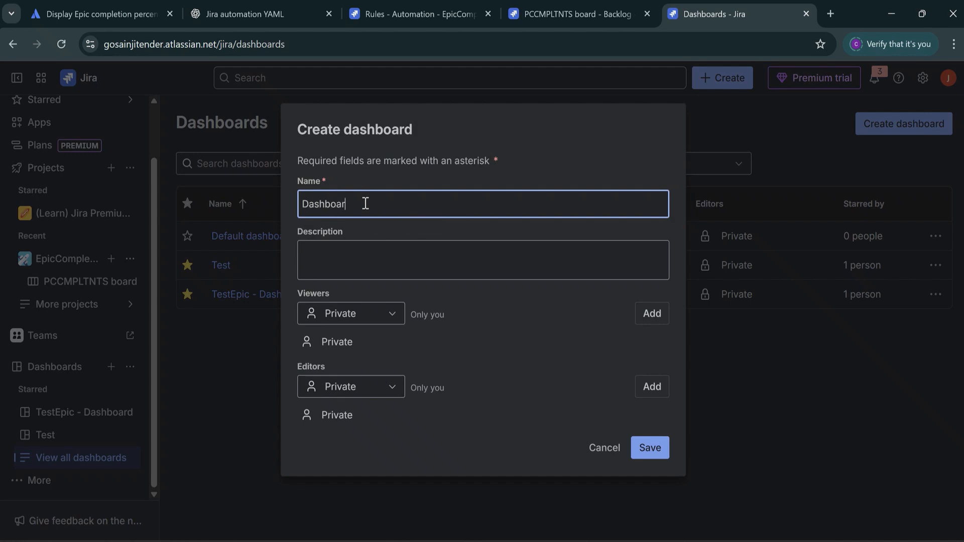
pyautogui.write('d - Epic Test')
pyautogui.click(651, 448)
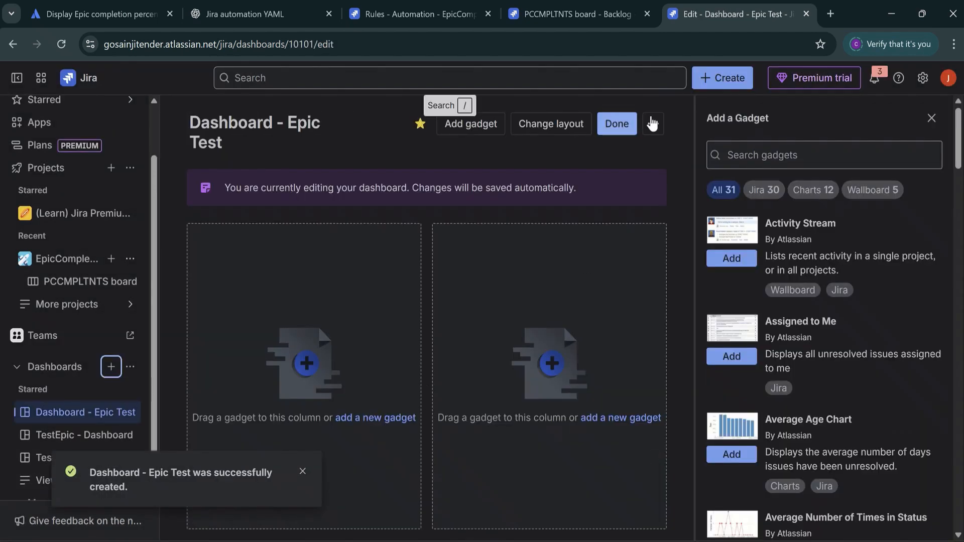
# Open the PCCMPLTNTS board's All work list in a new tab and run its JQL query with the added condition "and type = Epic"
pyautogui.click(588, 13)
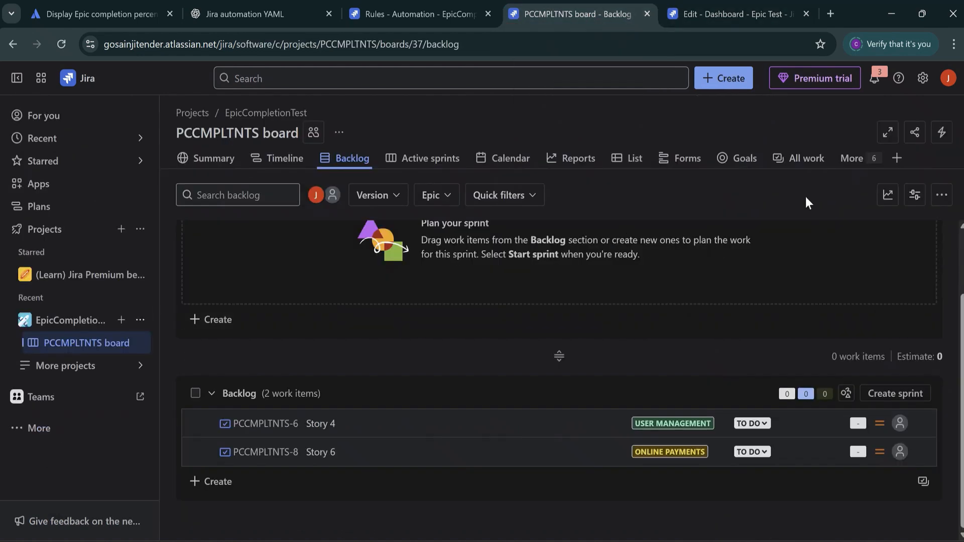
pyautogui.rightClick(800, 157)
pyautogui.click(849, 182)
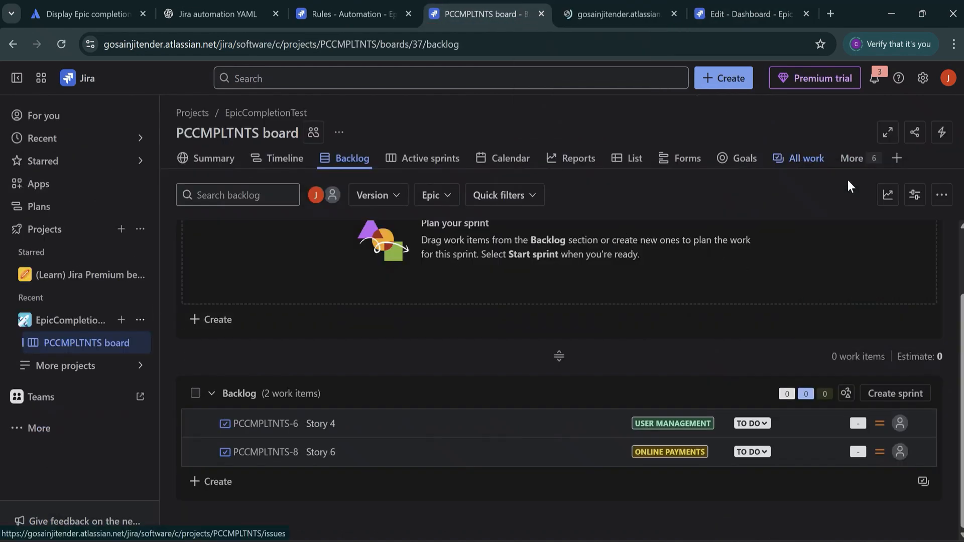
pyautogui.click(626, 16)
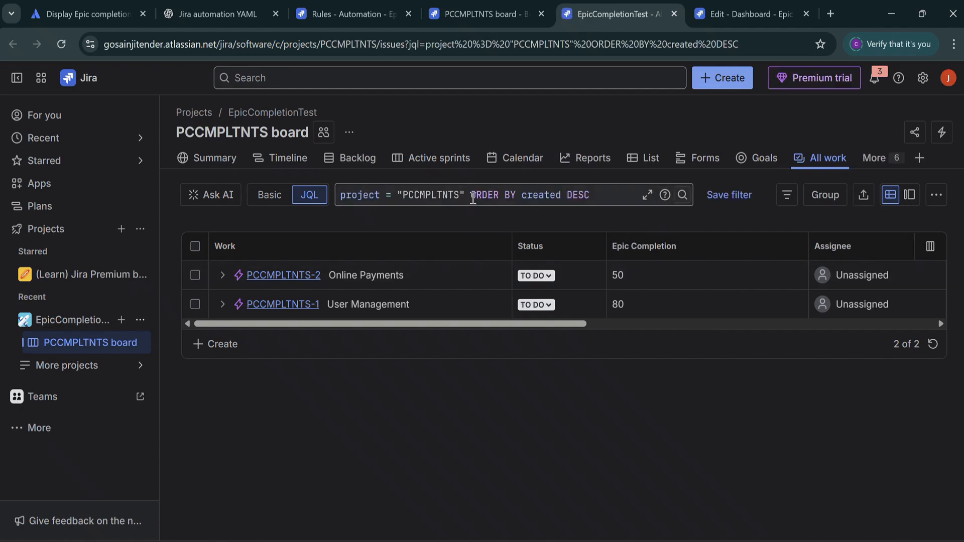
pyautogui.write('and type = ')
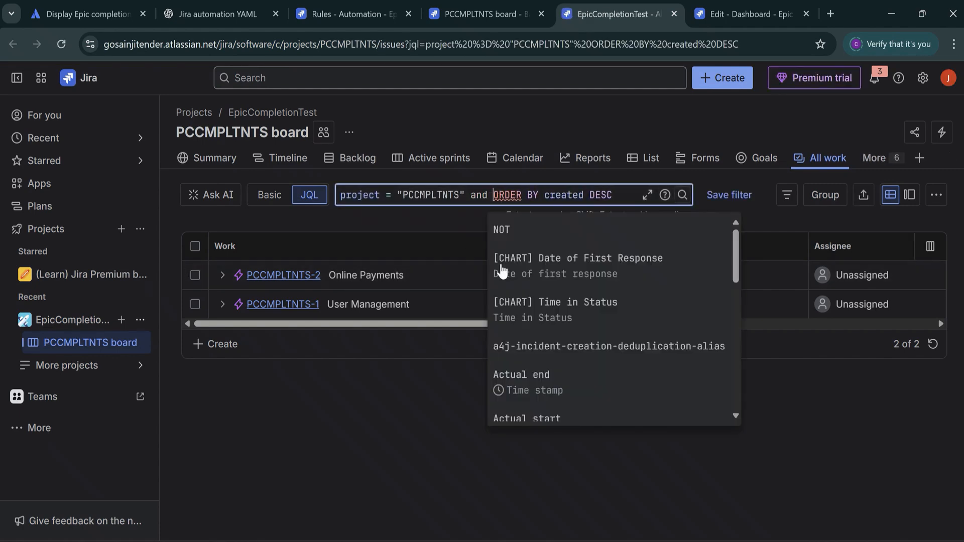
pyautogui.write('E')
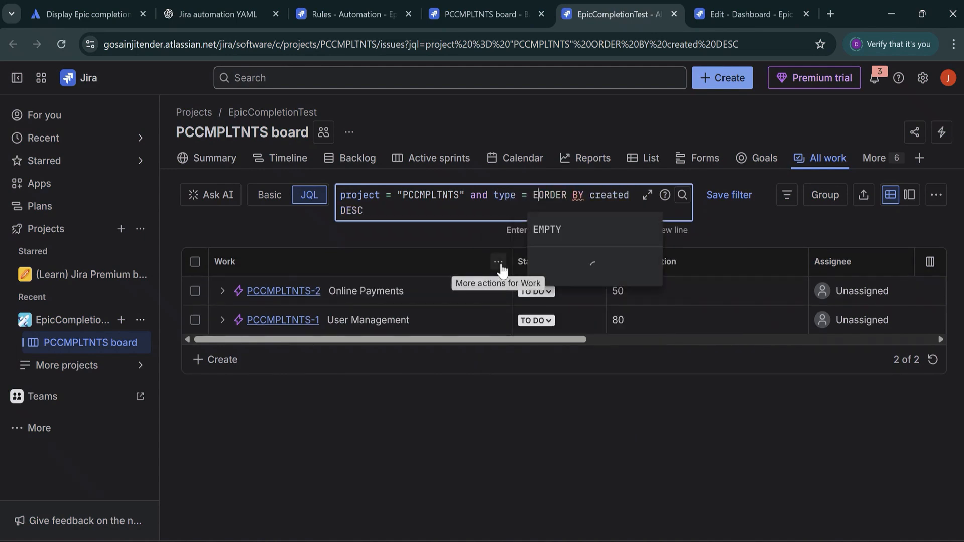
pyautogui.write('pic')
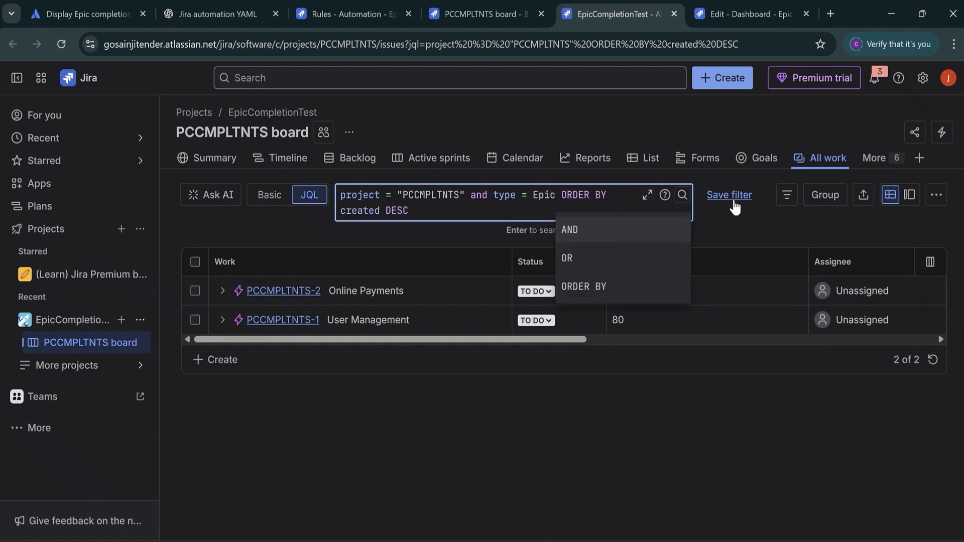
pyautogui.click(682, 195)
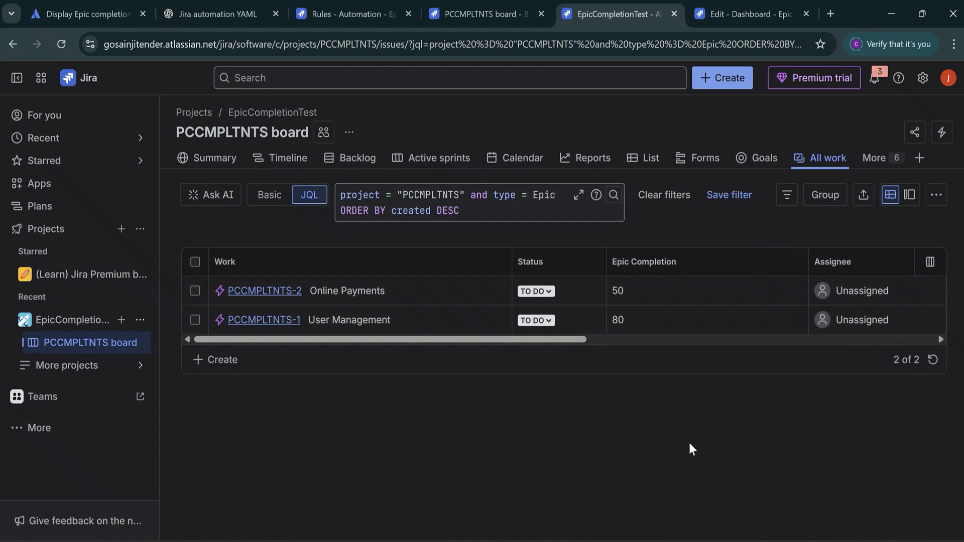
# Save the epic query as a private filter named "All Epic in EpicCompletionTest"
pyautogui.click(727, 201)
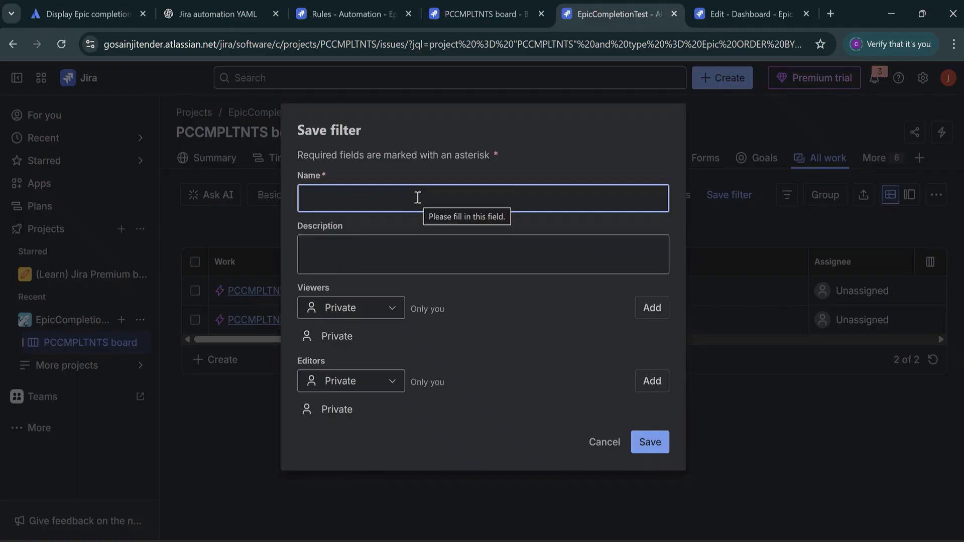
pyautogui.write('All Epi')
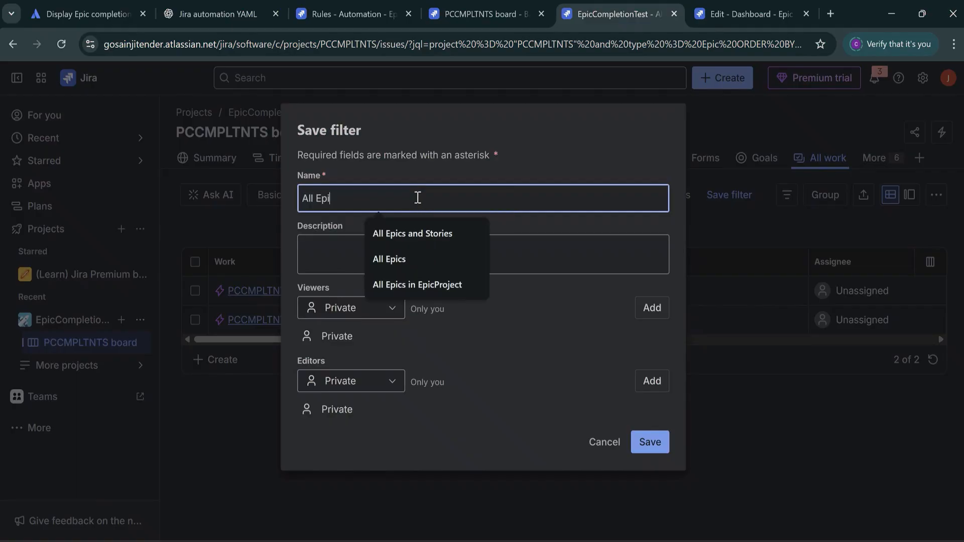
pyautogui.write('c in Epic')
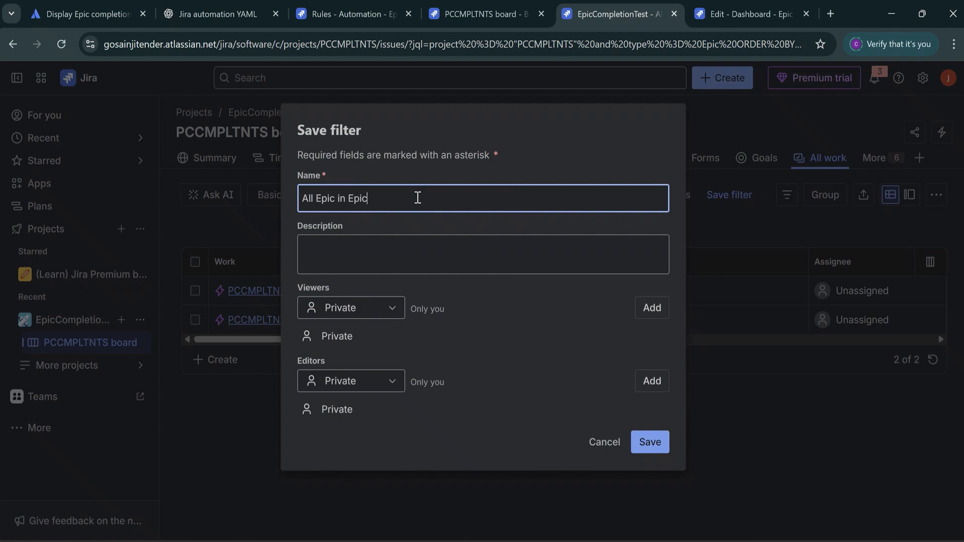
pyautogui.write('CompletionTest')
pyautogui.hotkey('ctrl', 'a')
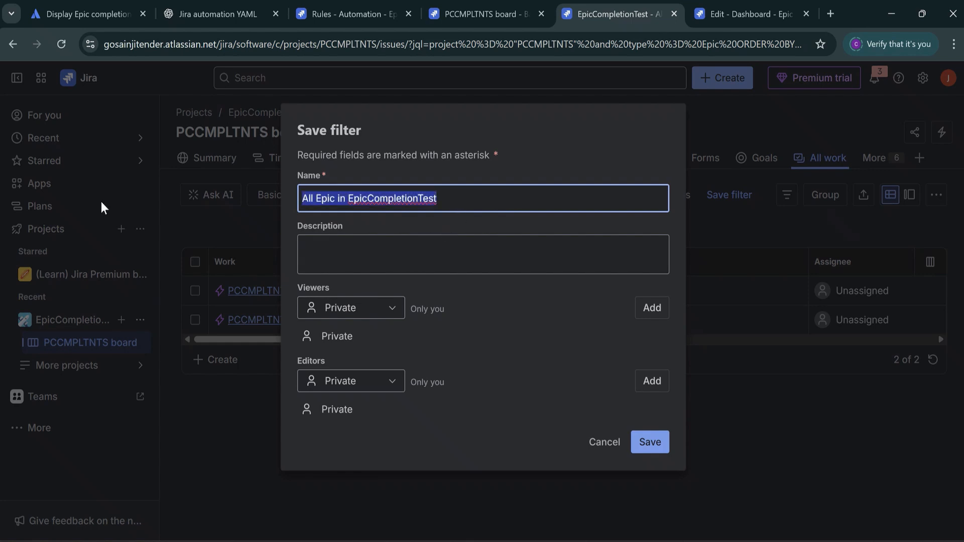
pyautogui.click(649, 442)
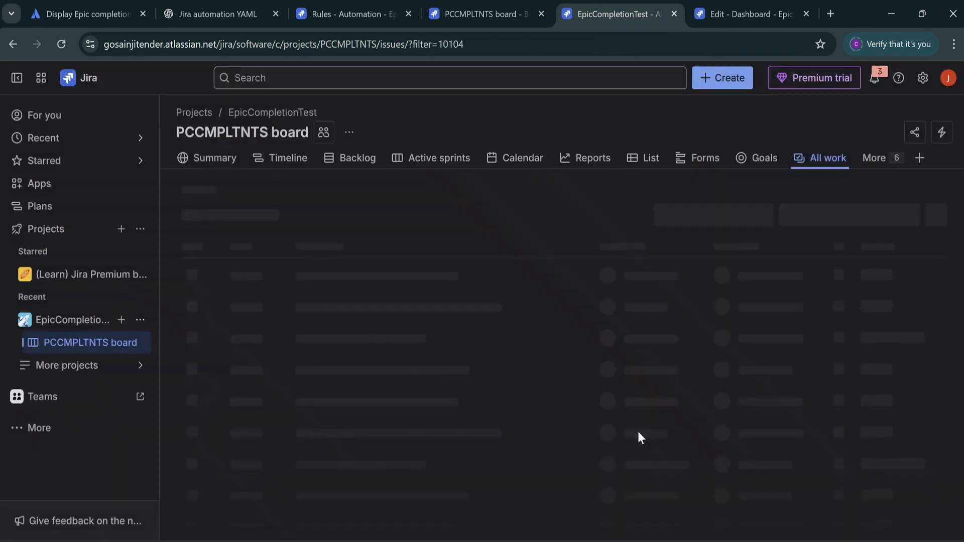
# Add a Filter Results gadget to Dashboard - Epic Test and assign it the saved filter "All Epic in EpicCompletionTest"
pyautogui.click(747, 14)
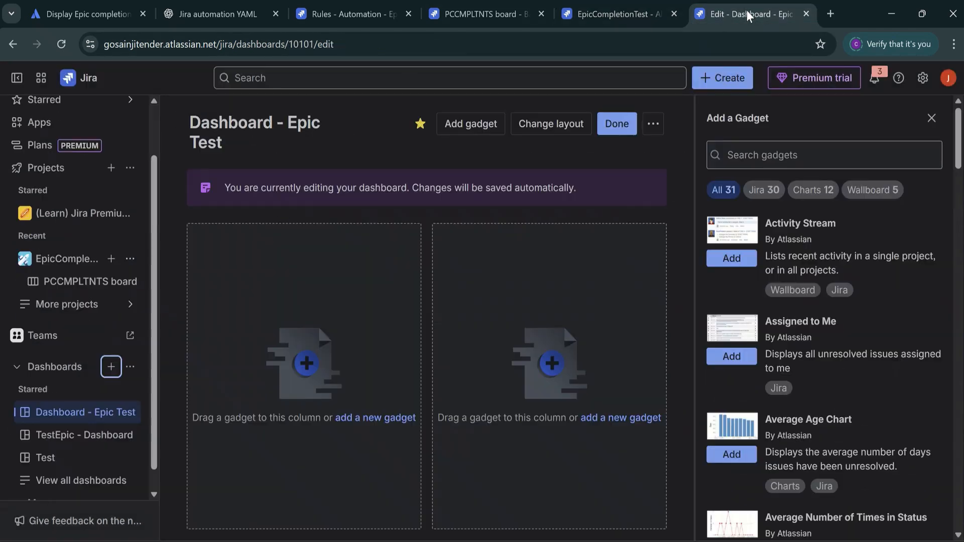
pyautogui.click(779, 154)
pyautogui.write('filter')
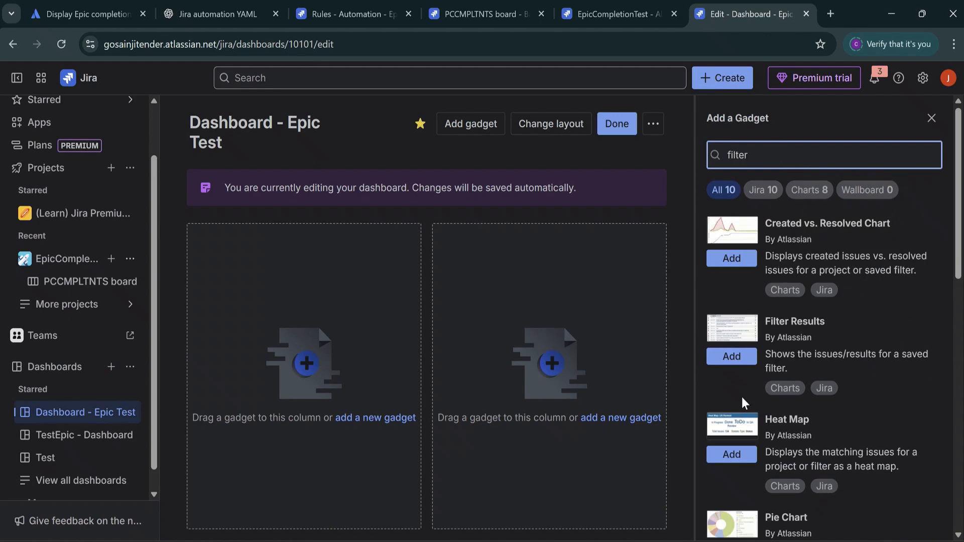
pyautogui.click(732, 356)
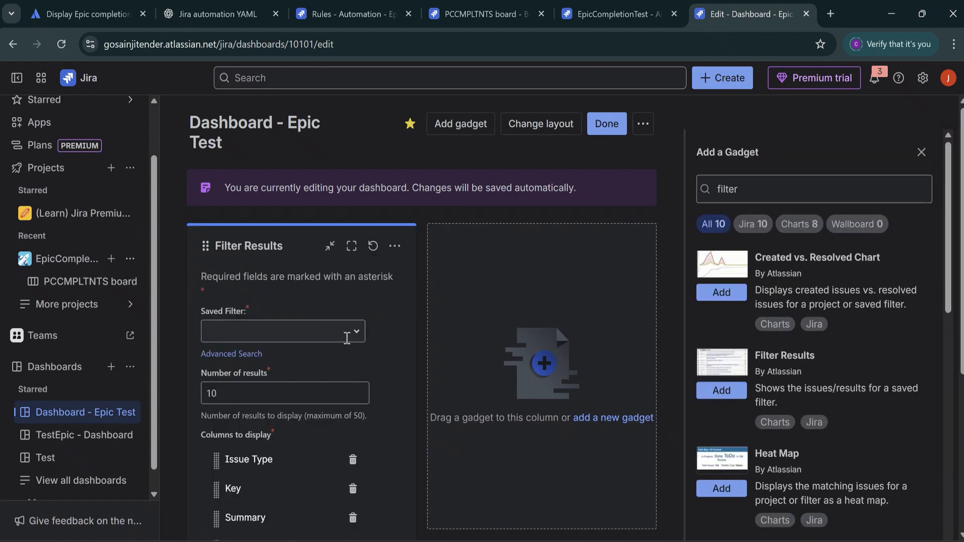
pyautogui.click(312, 333)
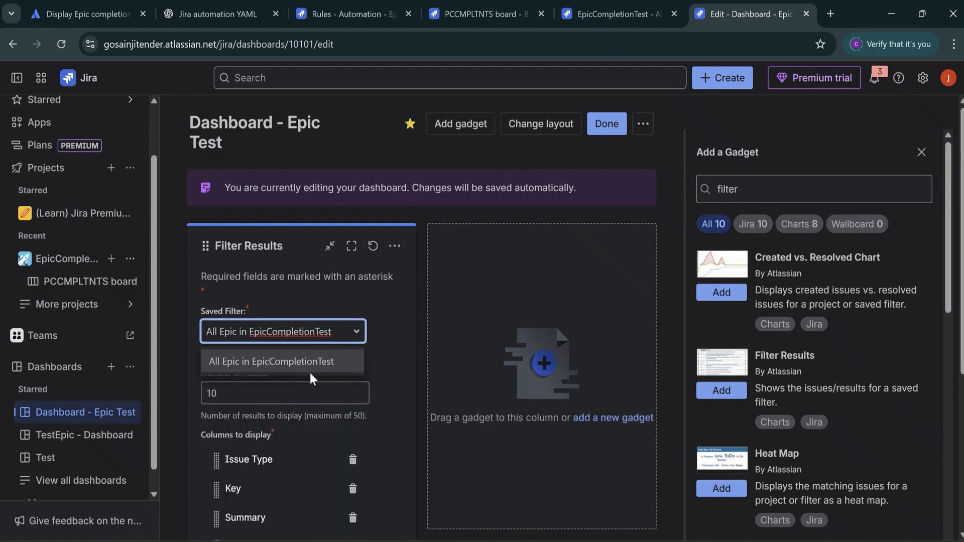
pyautogui.click(309, 367)
# Add the Epic Completion column to the Filter Results gadget, save its configuration, and finish editing the dashboard
pyautogui.moveTo(949, 255); pyautogui.dragTo(961, 469)
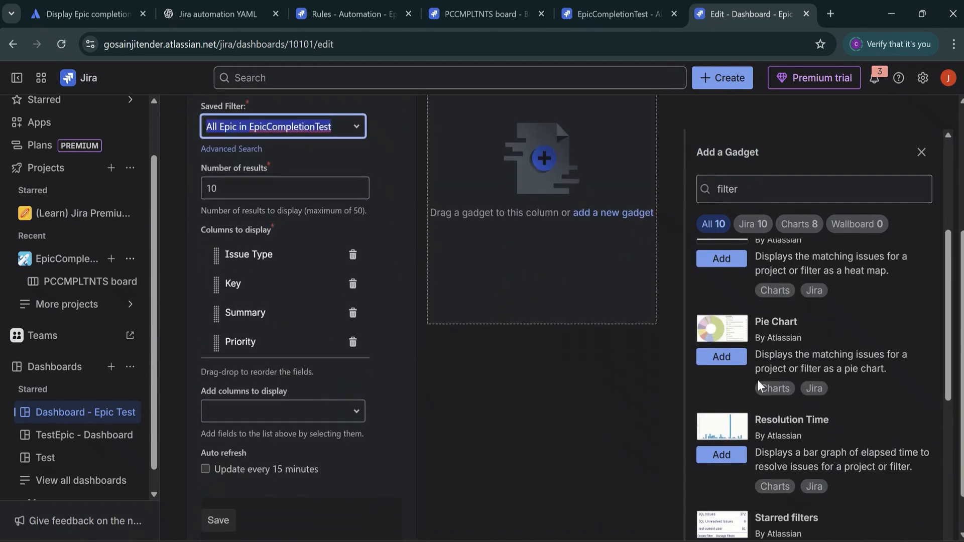
pyautogui.click(354, 414)
pyautogui.write('Epic')
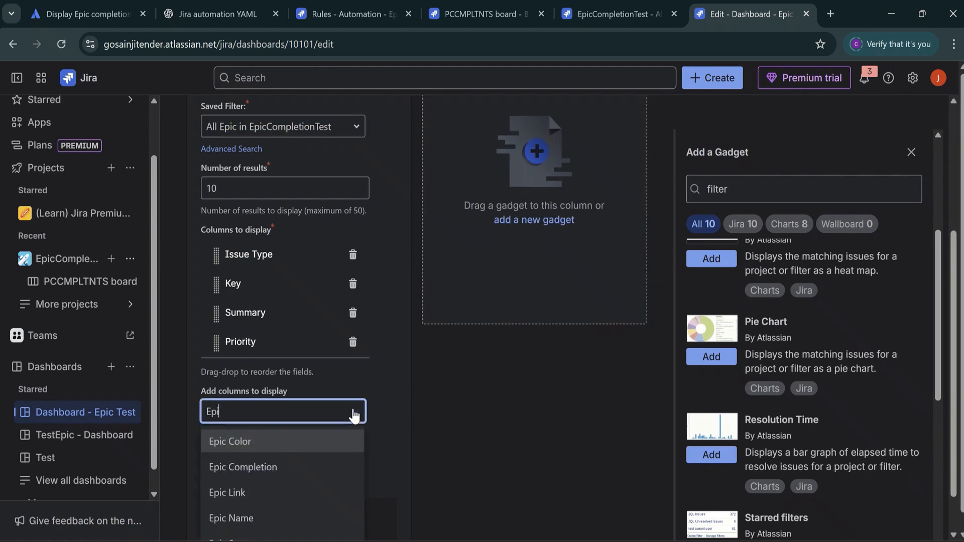
pyautogui.click(274, 465)
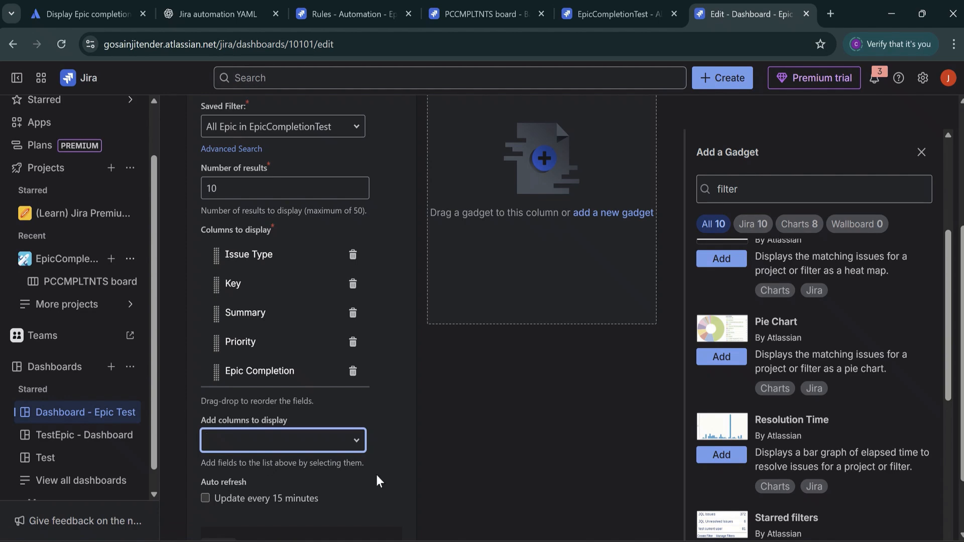
pyautogui.scroll(-3, 950, 484)
pyautogui.scroll(-5, 951, 483)
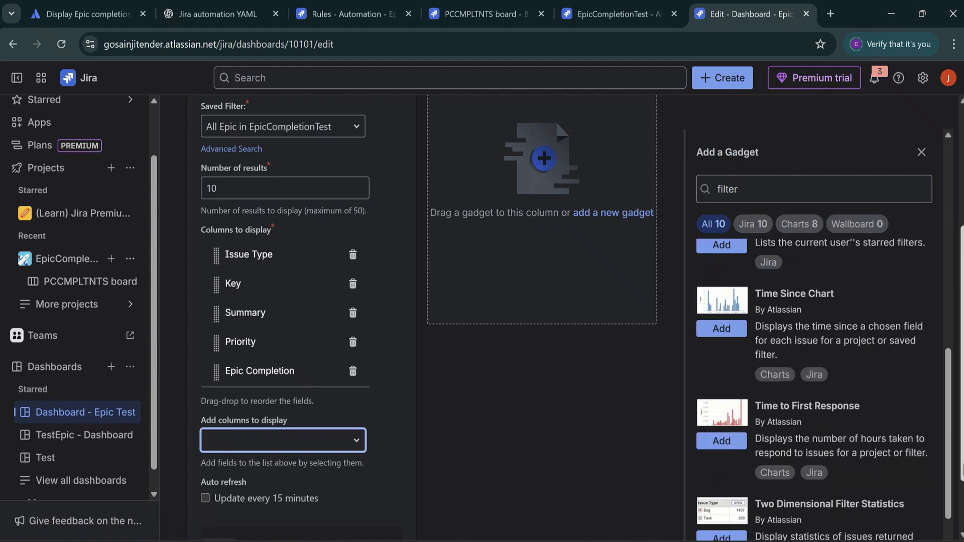
pyautogui.click(221, 470)
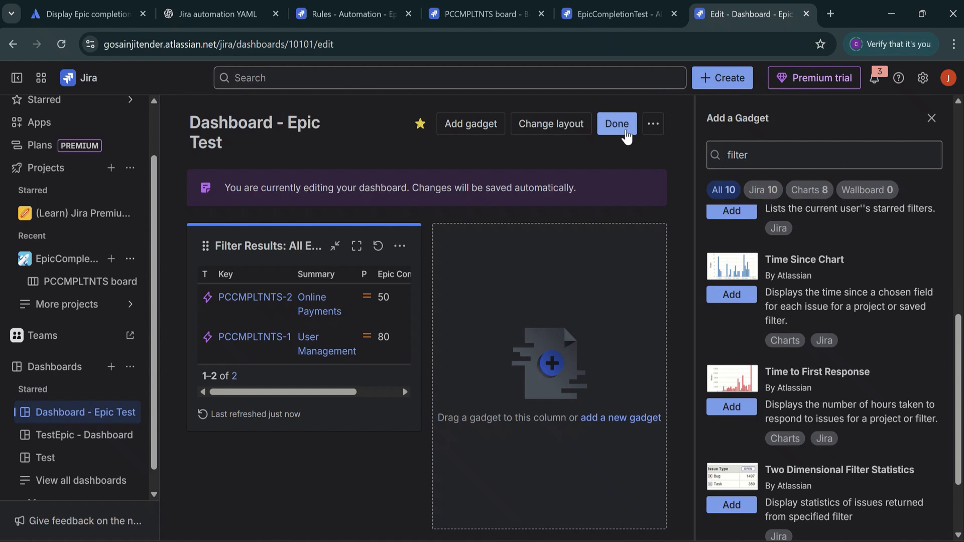
pyautogui.click(932, 118)
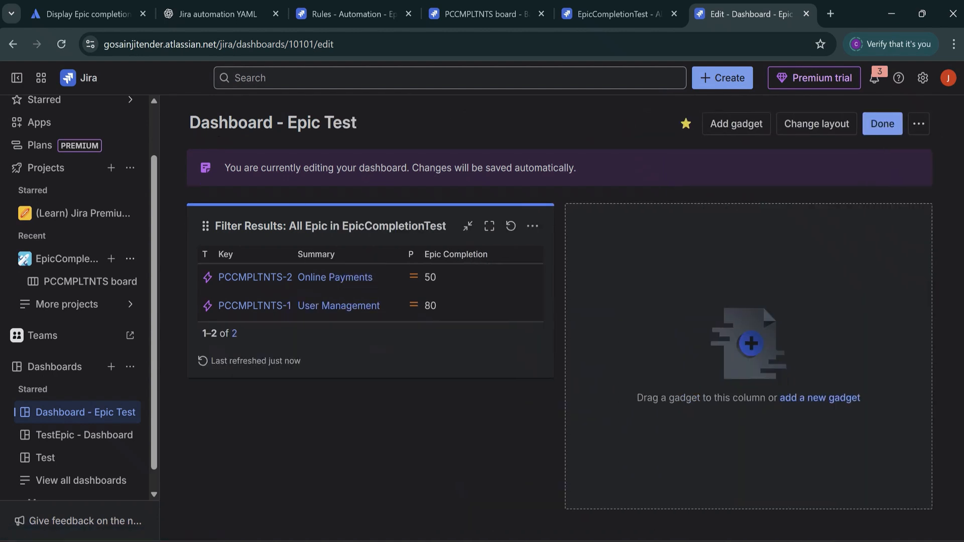
pyautogui.click(893, 125)
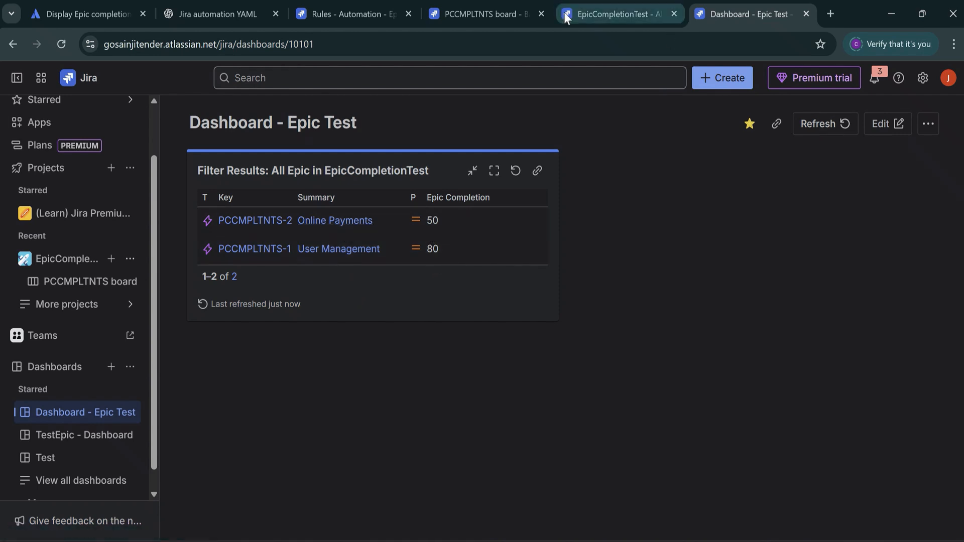
# Create an epic named "User Profile Management" in the EpicCompletionTest project from the PCCMPLTNTS board's backlog
pyautogui.click(504, 13)
pyautogui.click(745, 77)
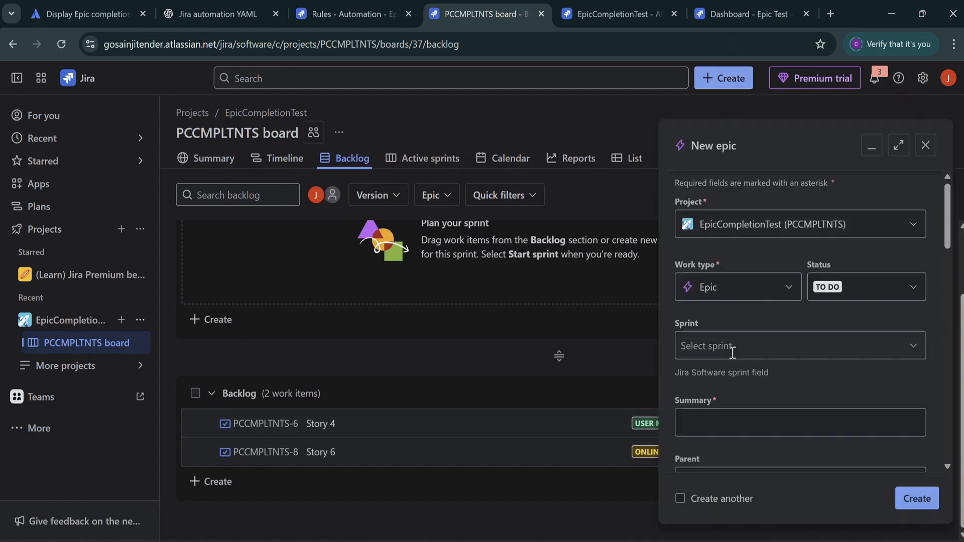
pyautogui.click(714, 427)
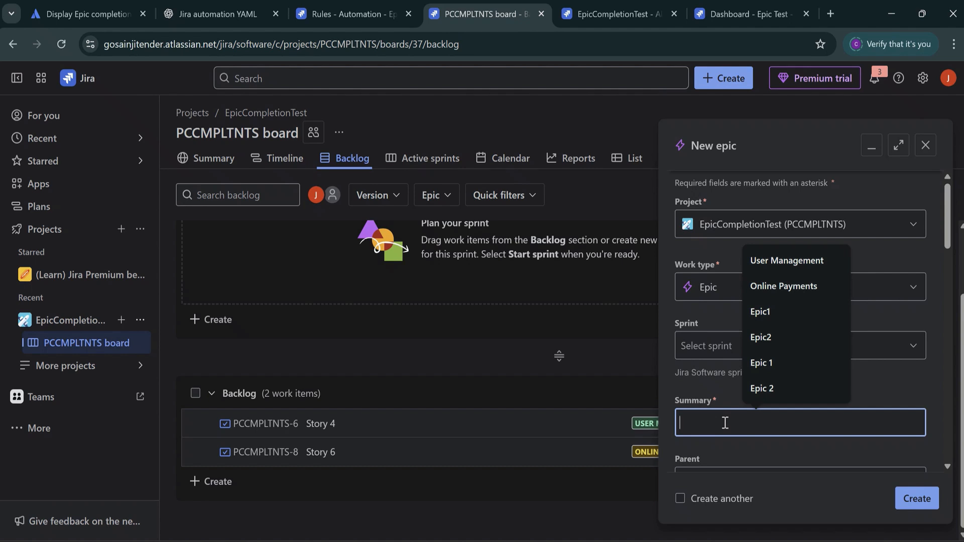
pyautogui.write('User Profi')
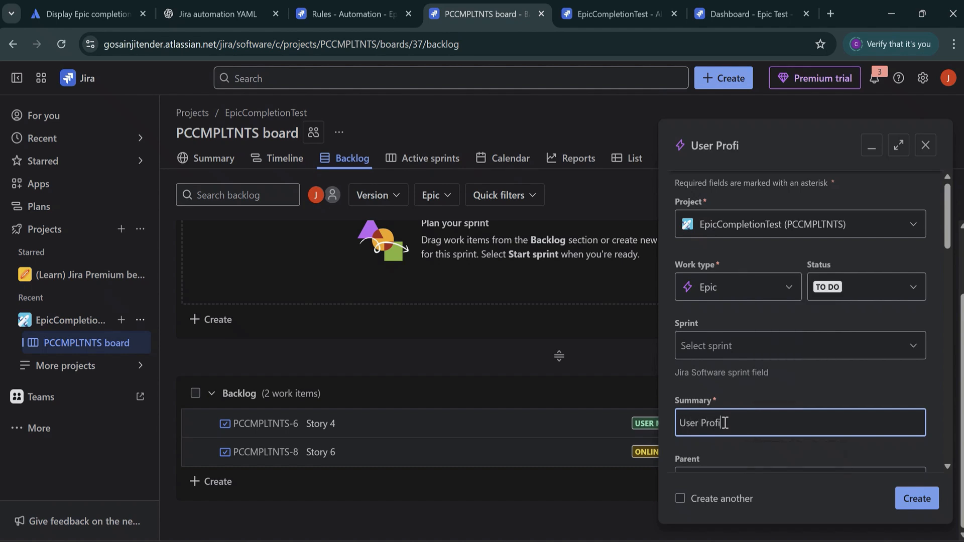
pyautogui.write('le Management')
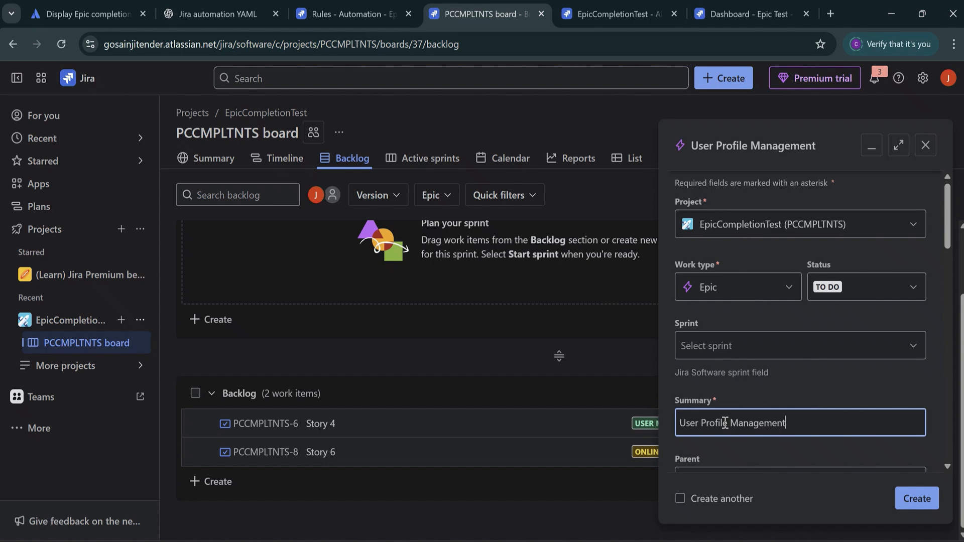
pyautogui.click(914, 502)
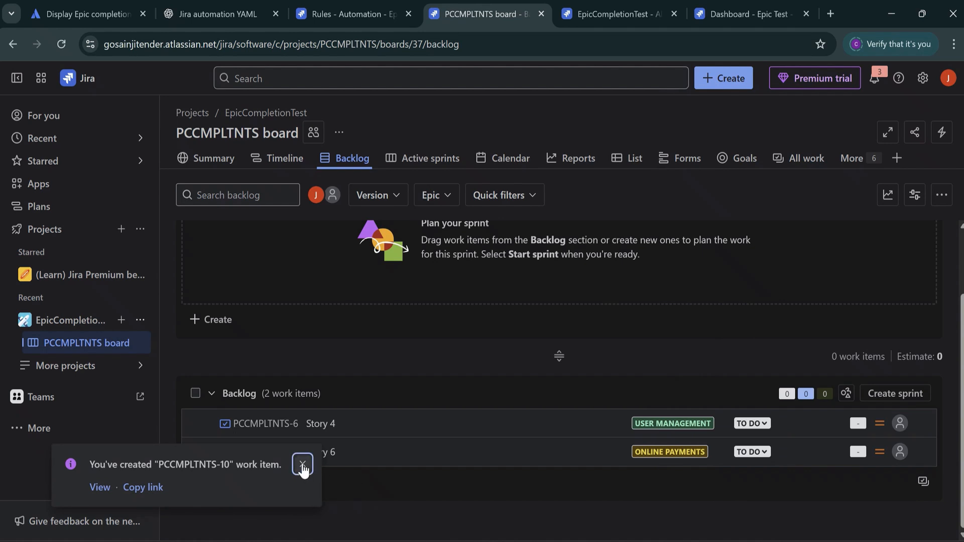
pyautogui.click(303, 466)
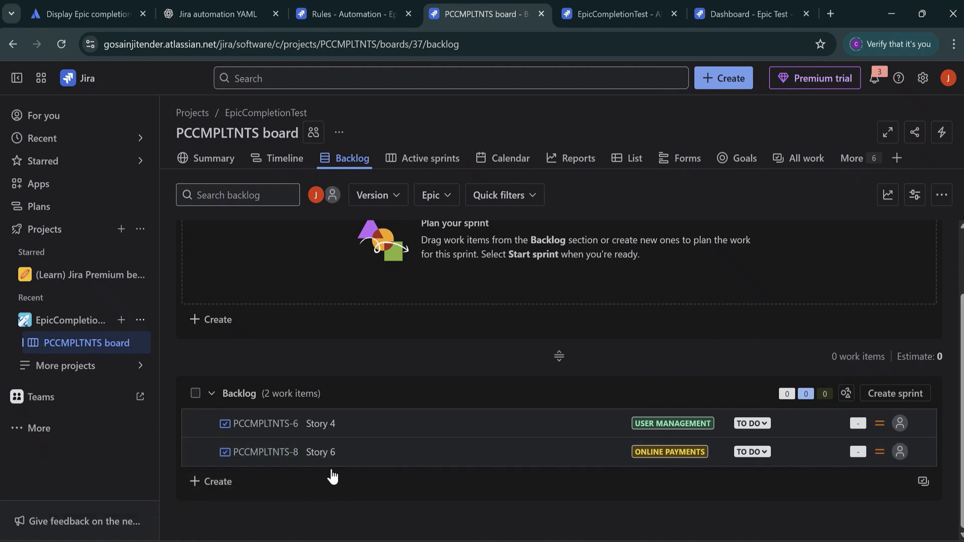
# Create three work items named "Story 1.1", "Story 1.2" and "Story 1.3" in the PCCMPLTNTS board's backlog
pyautogui.click(210, 483)
pyautogui.write('S')
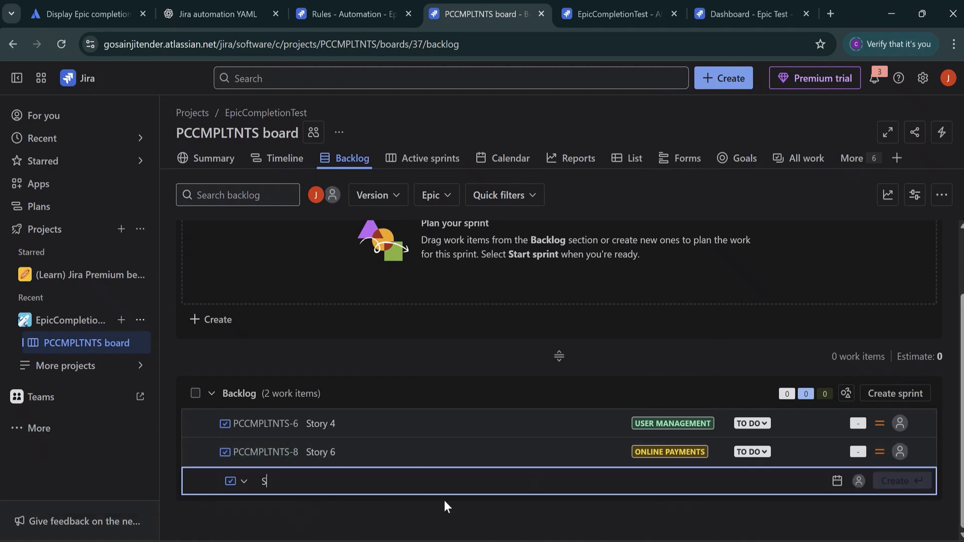
pyautogui.write('tory 1.1')
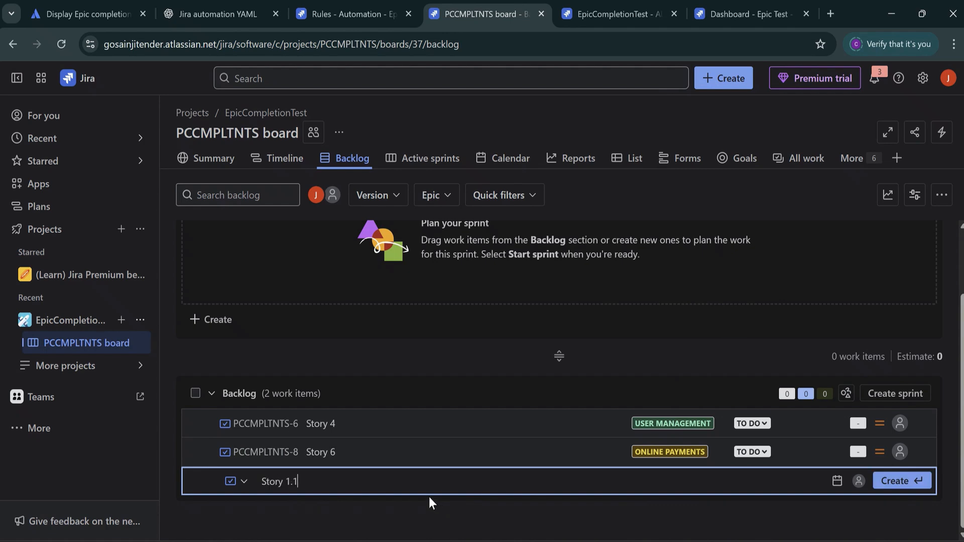
pyautogui.press('Return')
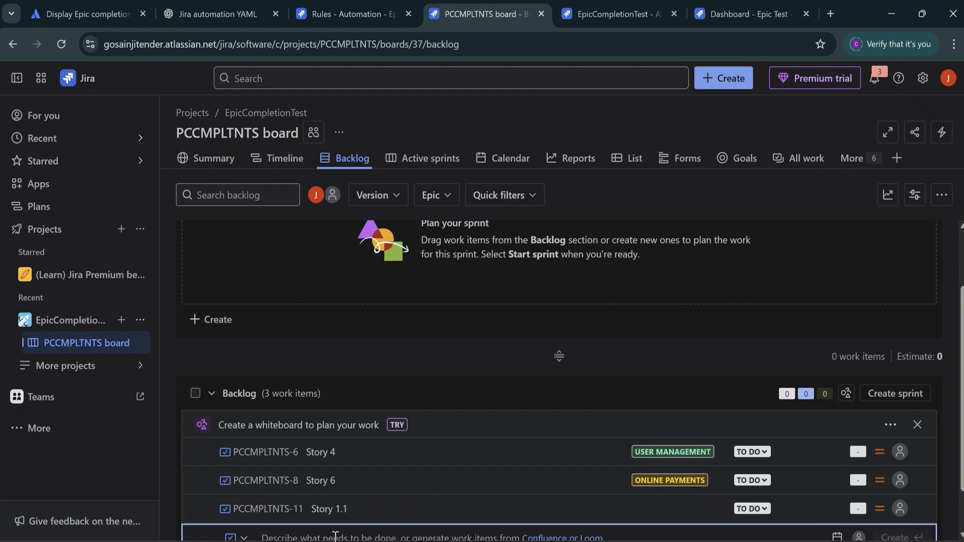
pyautogui.write('Story 1.2')
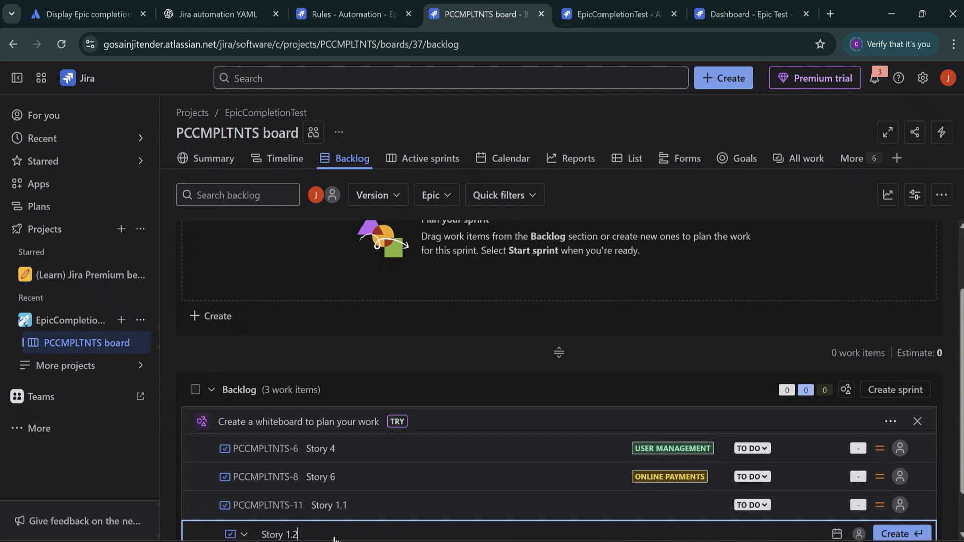
pyautogui.press('Return')
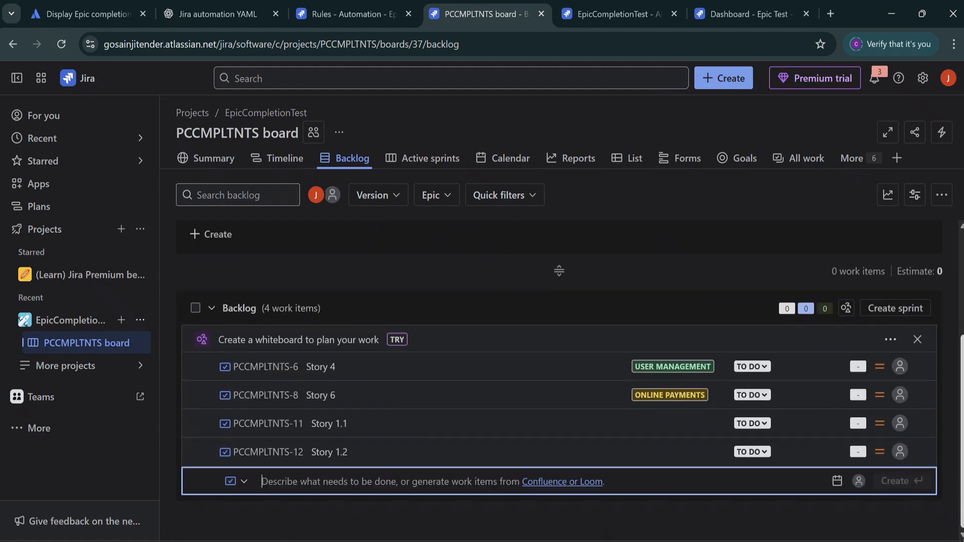
pyautogui.click(320, 477)
pyautogui.write('Story 1.3')
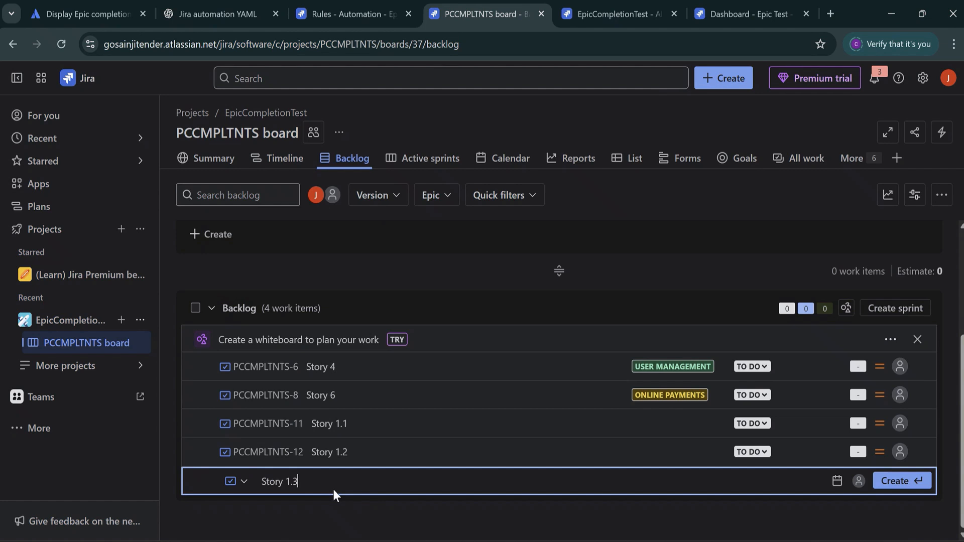
pyautogui.press('Return')
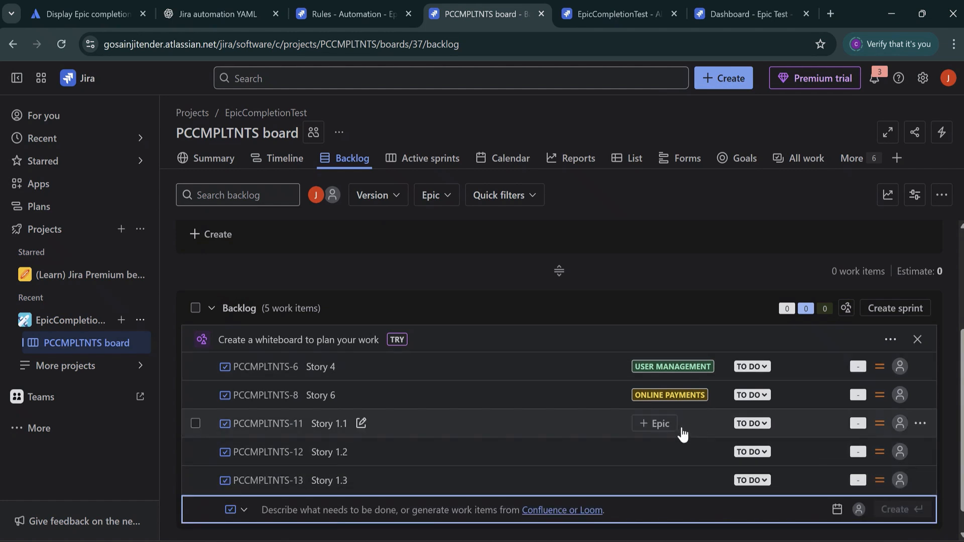
# Assign Story 1.1, Story 1.2 and Story 1.3 to the User Profile Management epic
pyautogui.click(656, 425)
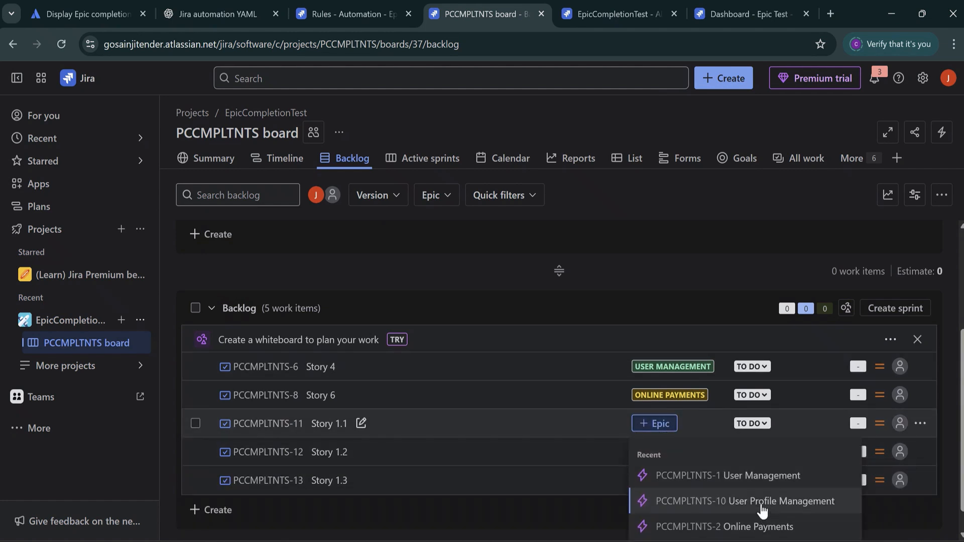
pyautogui.click(676, 505)
pyautogui.click(664, 452)
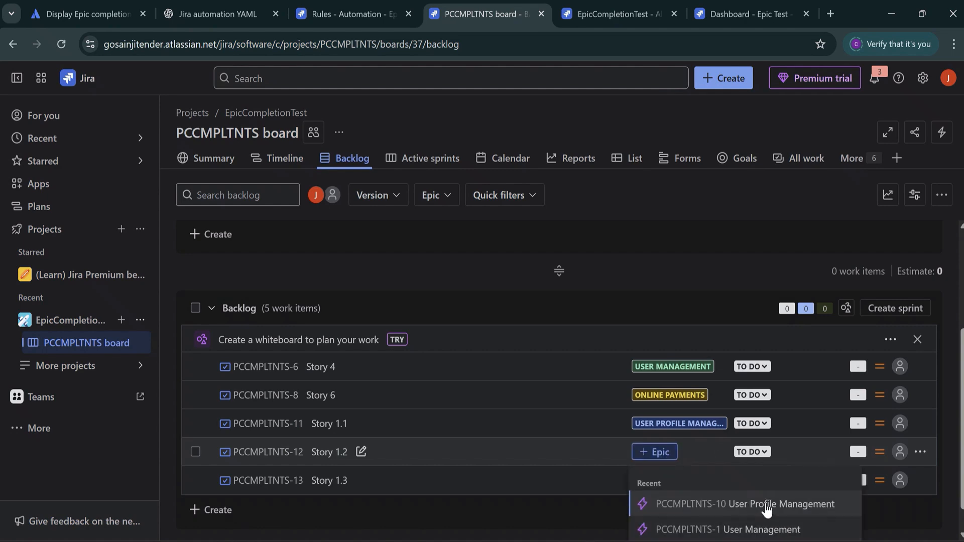
pyautogui.click(695, 503)
pyautogui.click(671, 480)
pyautogui.click(758, 534)
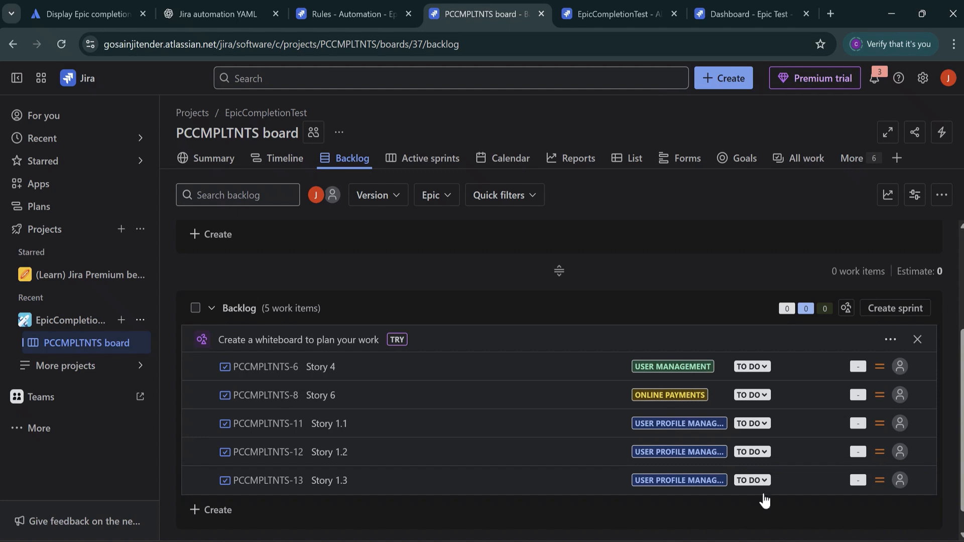
# Reload Dashboard - Epic Test to check the Epic Completion value of the User Profile Management epic
pyautogui.click(741, 15)
pyautogui.click(61, 44)
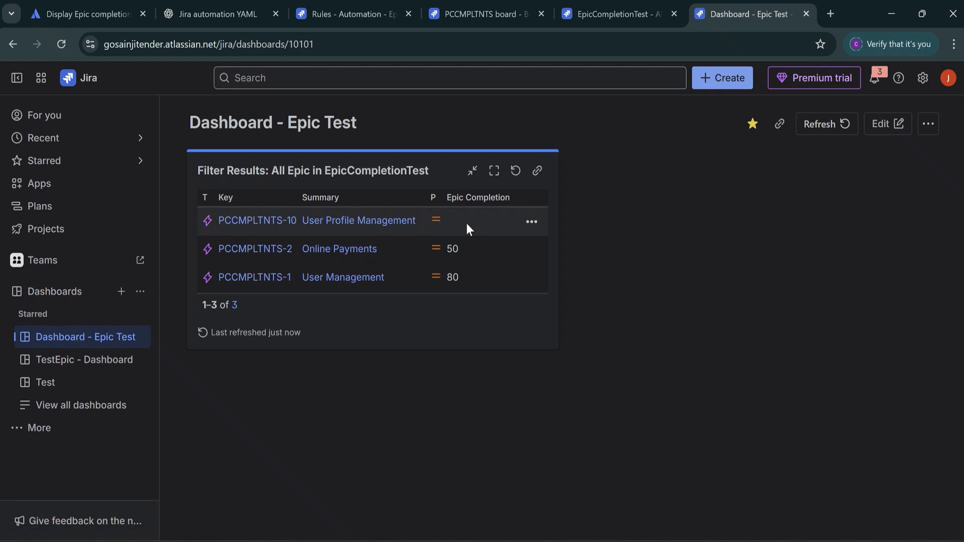
# Set Story 1.1's status to Done in the backlog, and refresh the Filter Results gadget on Dashboard - Epic Test
pyautogui.click(494, 12)
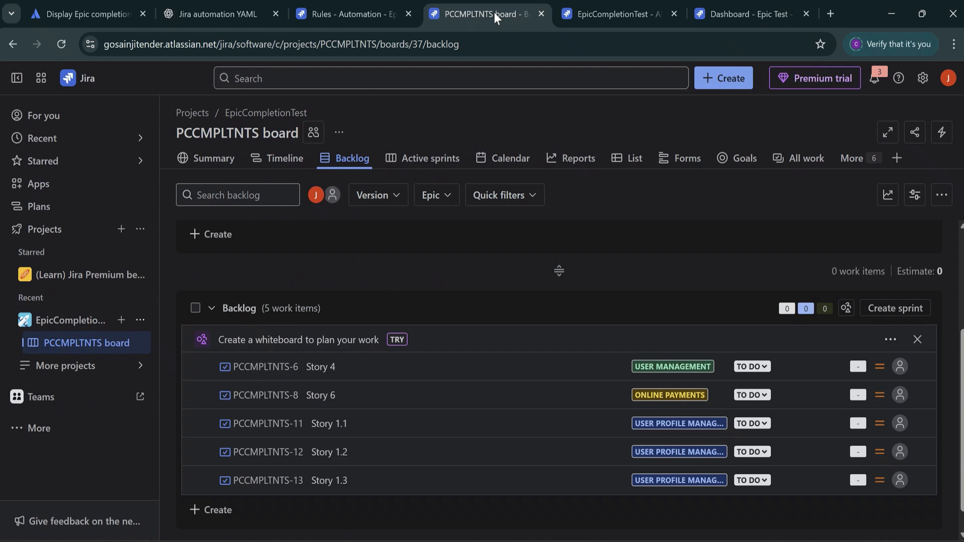
pyautogui.click(761, 424)
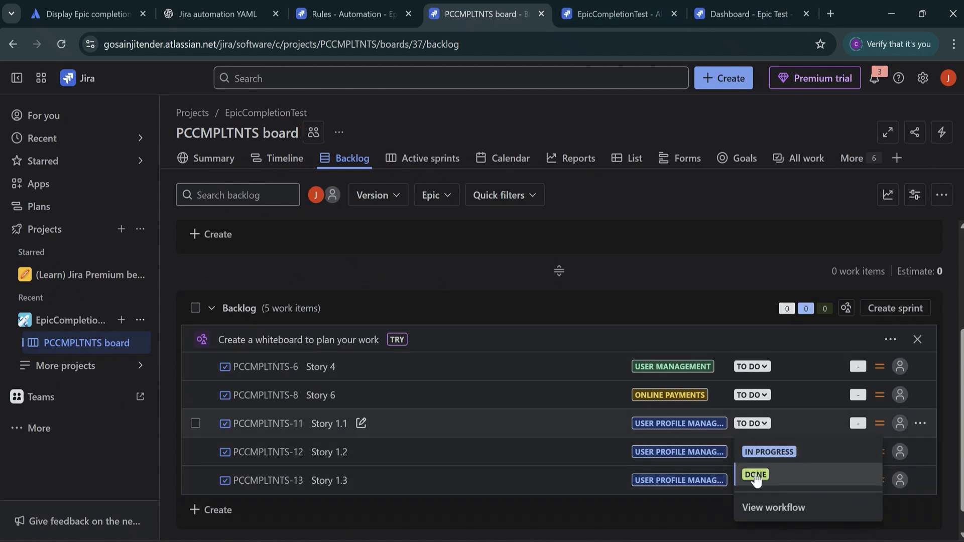
pyautogui.click(772, 474)
pyautogui.click(740, 16)
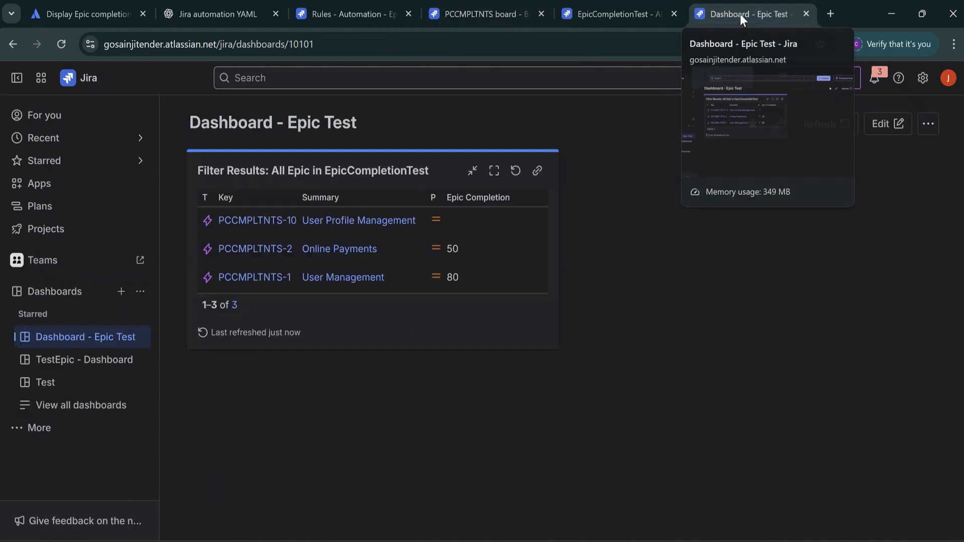
pyautogui.click(515, 173)
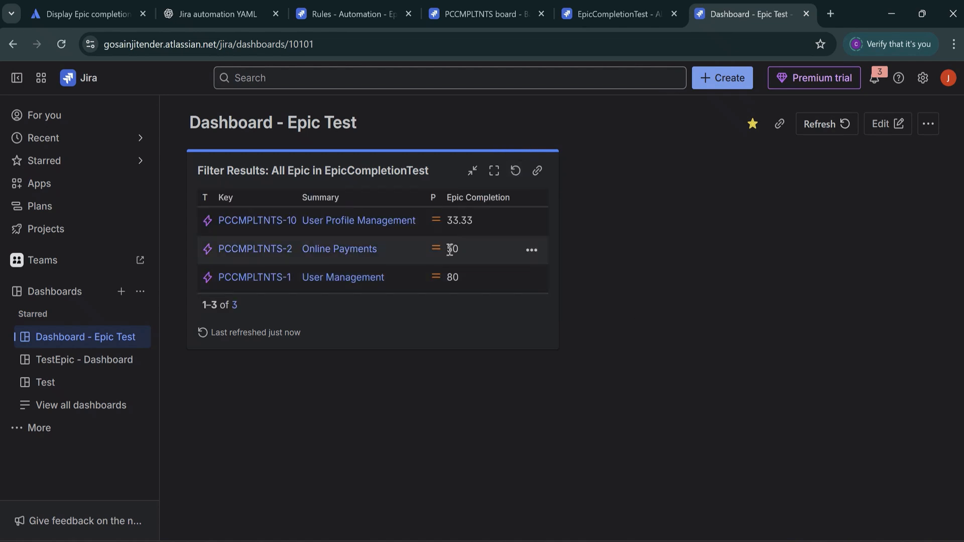